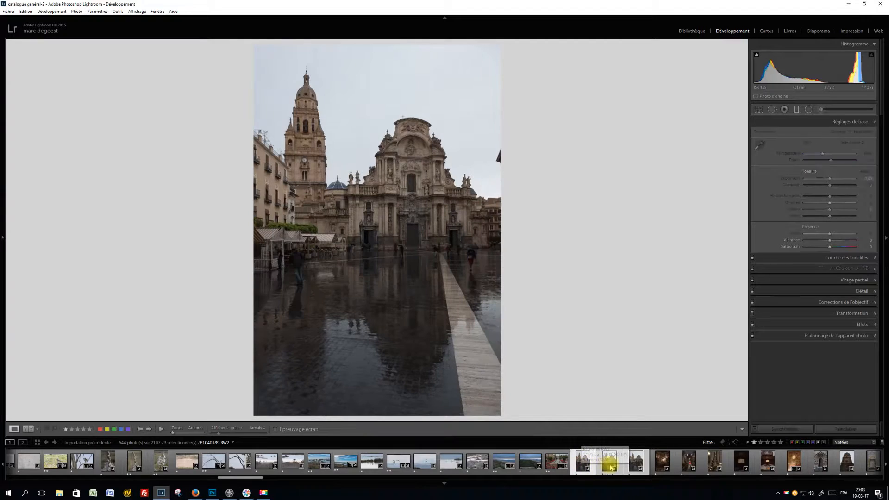
Review the three selected cathedral square photos and the options for opening them in Photoshop.
{"action": "left_click", "coordinate": [610, 466]}
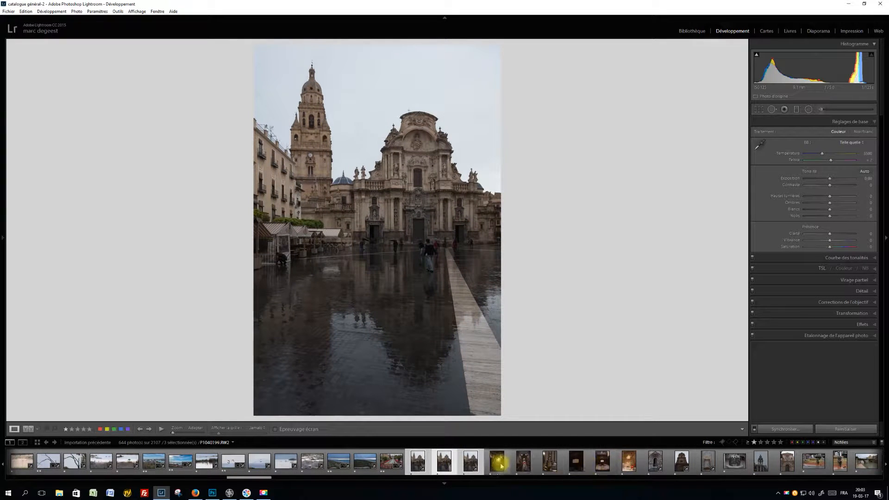
{"action": "left_click", "coordinate": [471, 465]}
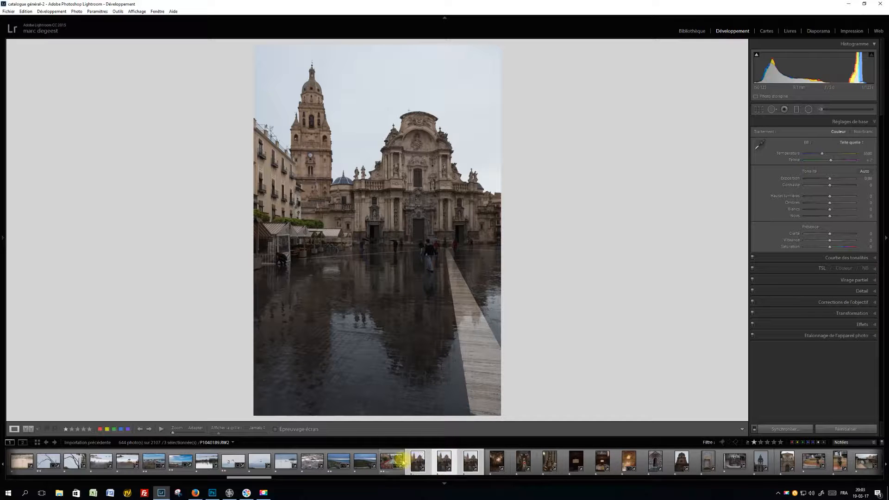
{"action": "right_click", "coordinate": [446, 463]}
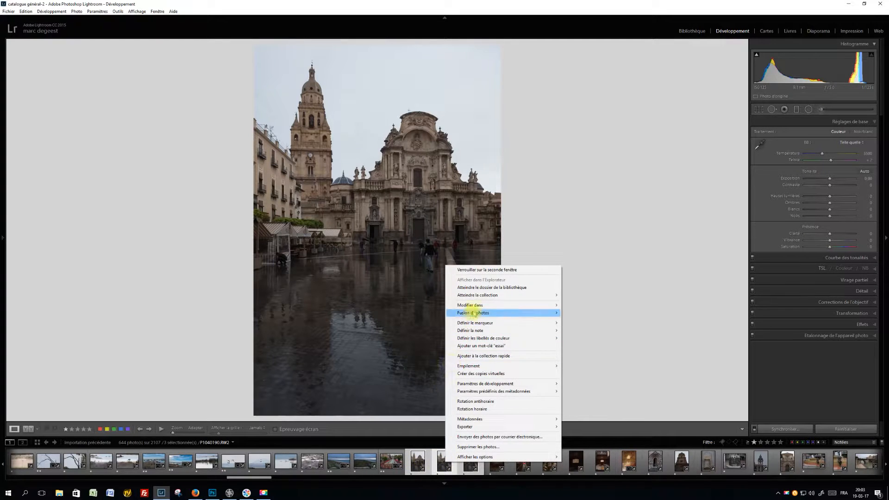
{"action": "mouse_move", "coordinate": [475, 306]}
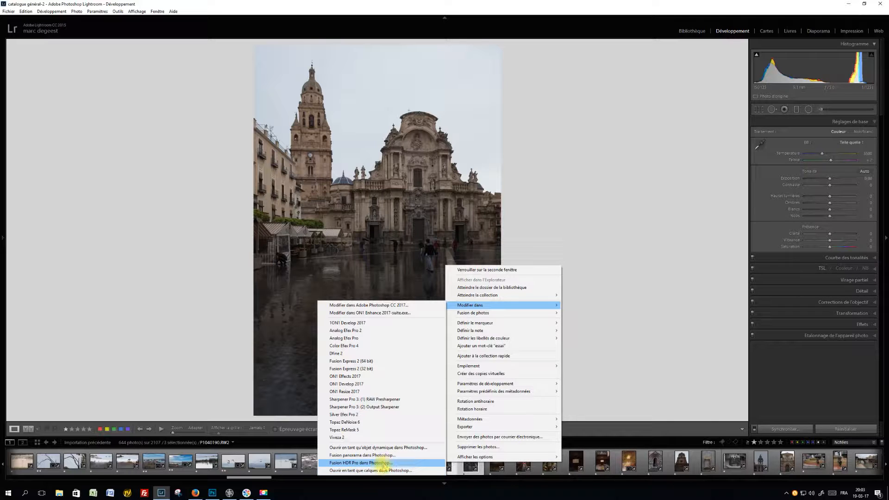
{"action": "left_click", "coordinate": [686, 431]}
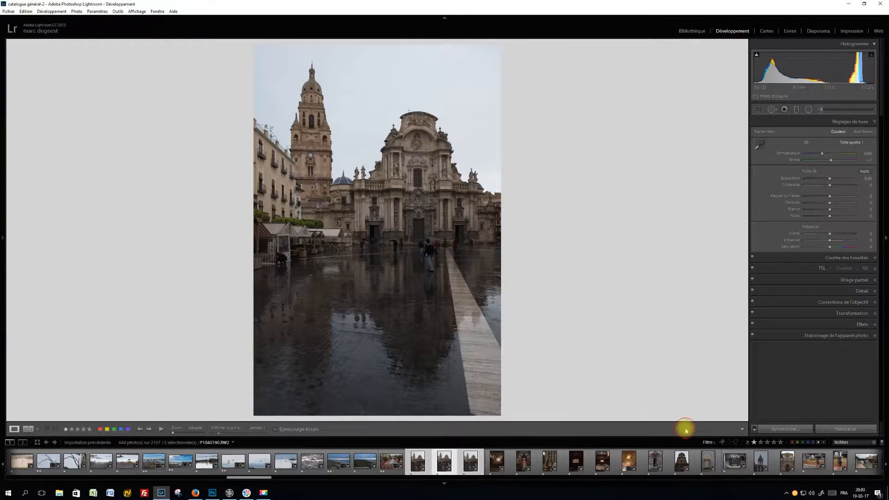
Switch to Photoshop, select all three photo layers and auto-align them with the Automatic projection.
{"action": "left_click", "coordinate": [213, 493]}
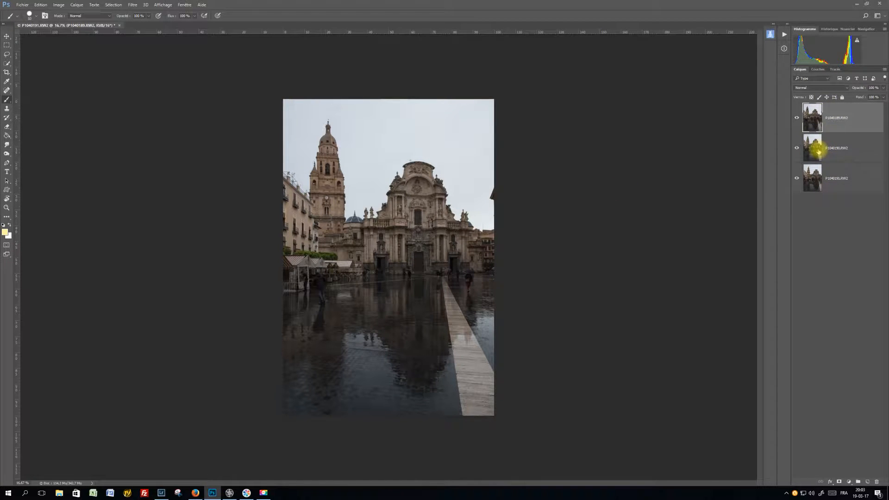
{"action": "left_click", "coordinate": [840, 148], "text": "shift"}
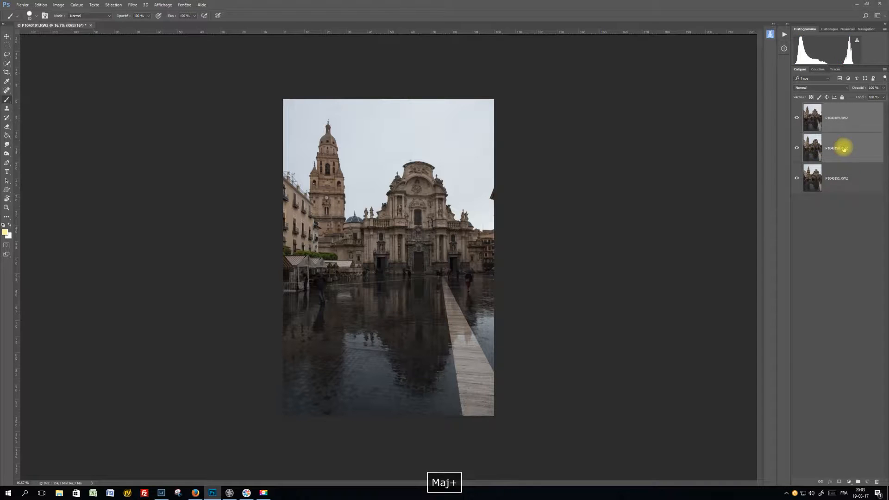
{"action": "left_click", "coordinate": [841, 181], "text": "shift"}
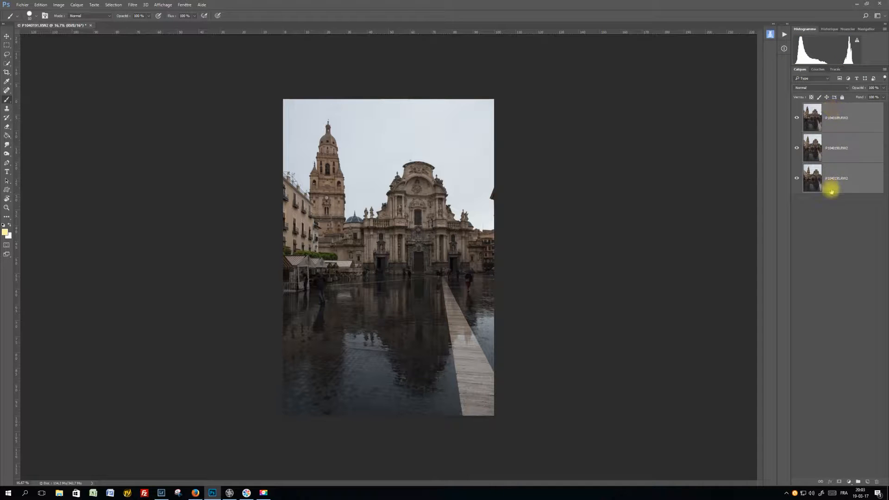
{"action": "left_click", "coordinate": [41, 4]}
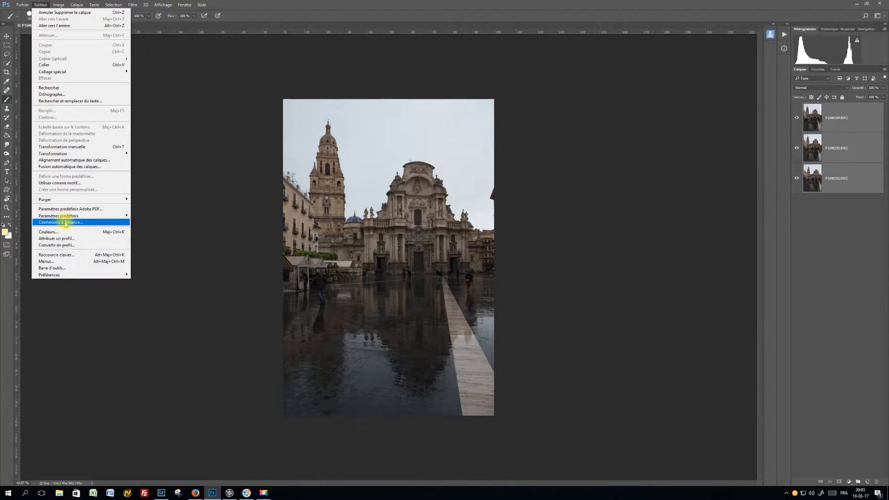
{"action": "left_click", "coordinate": [69, 160]}
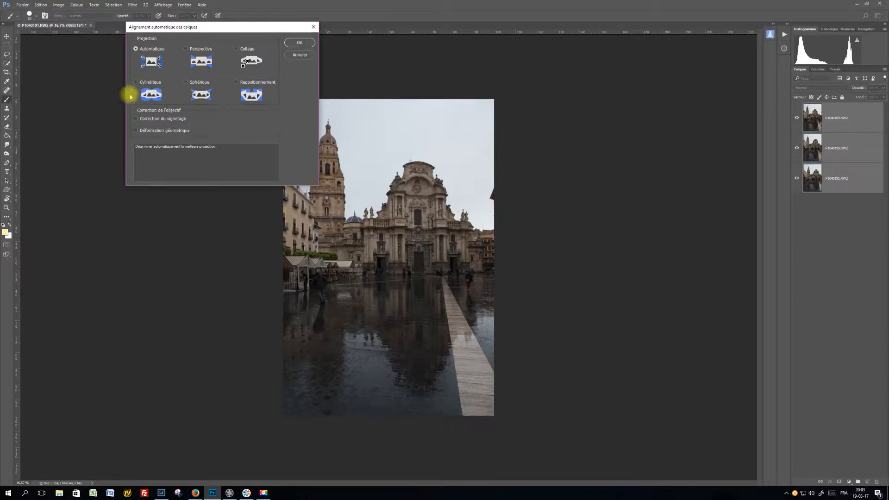
{"action": "left_click", "coordinate": [298, 41]}
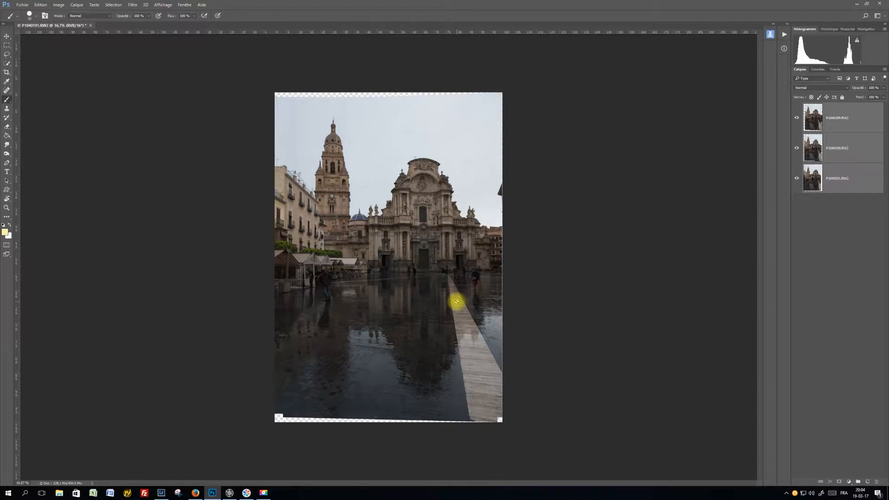
Add a layer mask to the bottom photo layer P1040191.RW2 and fill it with black at 100% opacity.
{"action": "left_click", "coordinate": [851, 147]}
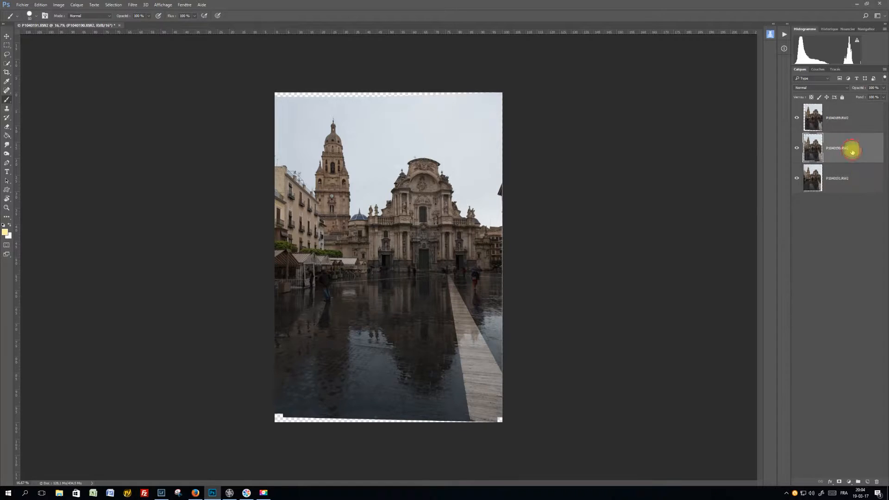
{"action": "left_click", "coordinate": [856, 177]}
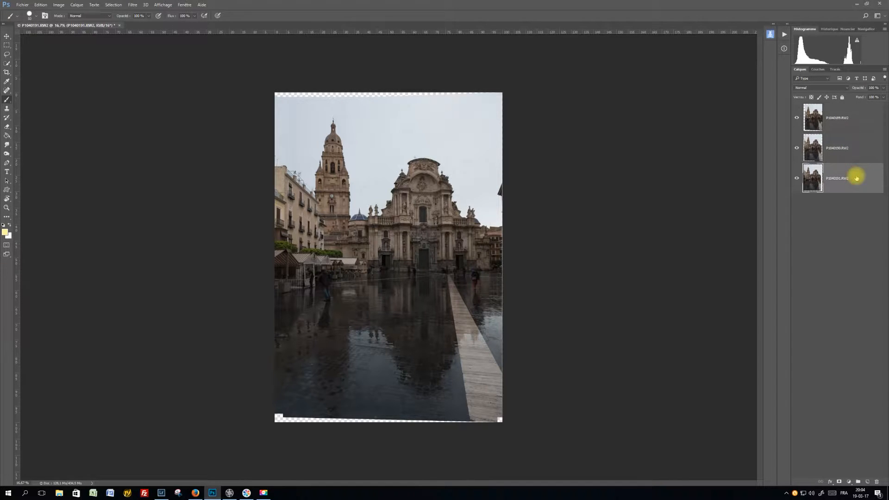
{"action": "left_click", "coordinate": [839, 481]}
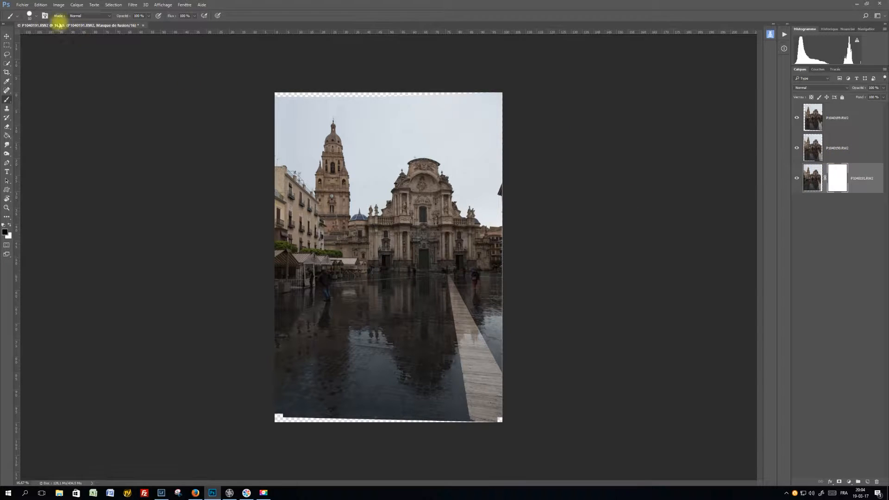
{"action": "left_click", "coordinate": [41, 5]}
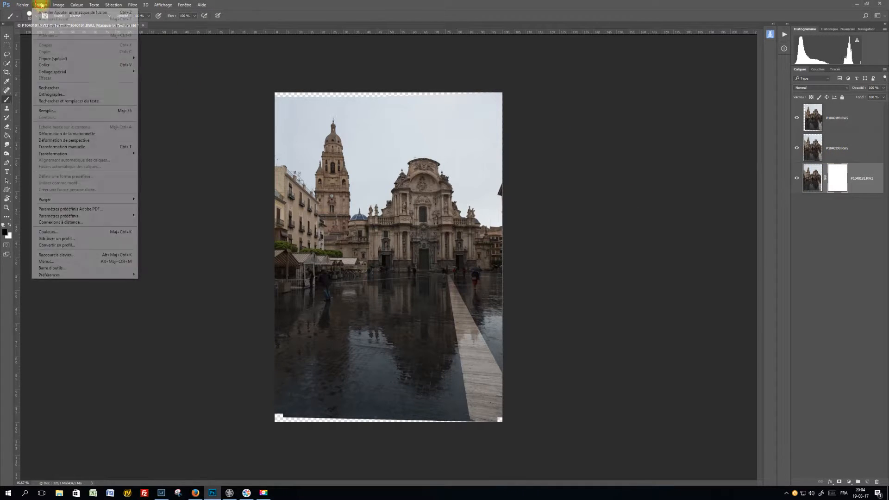
{"action": "left_click", "coordinate": [61, 112]}
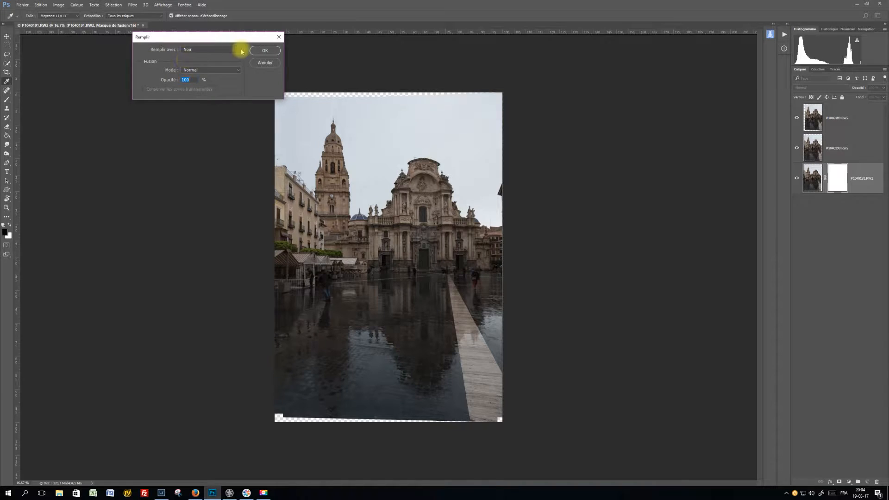
{"action": "left_click", "coordinate": [263, 49]}
{"action": "key", "text": "b"}
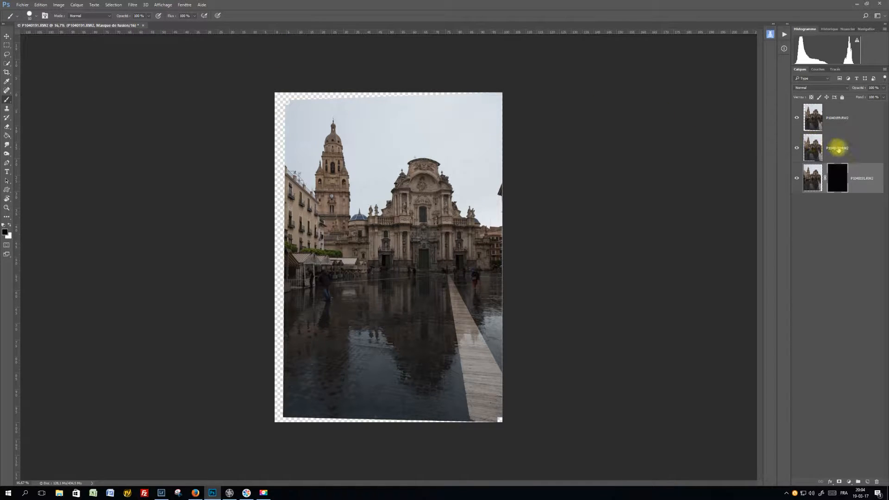
Delete the black layer mask from the bottom photo layer P1040191.RW2.
{"action": "left_click", "coordinate": [839, 149]}
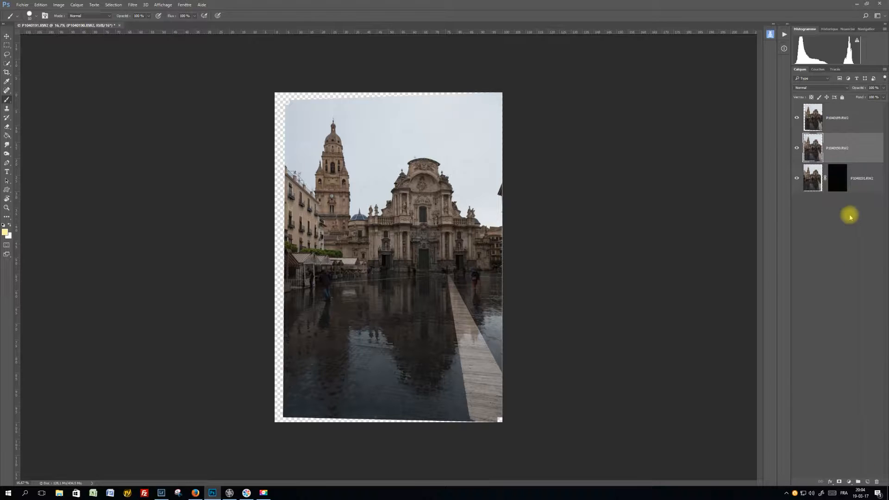
{"action": "left_click", "coordinate": [837, 185]}
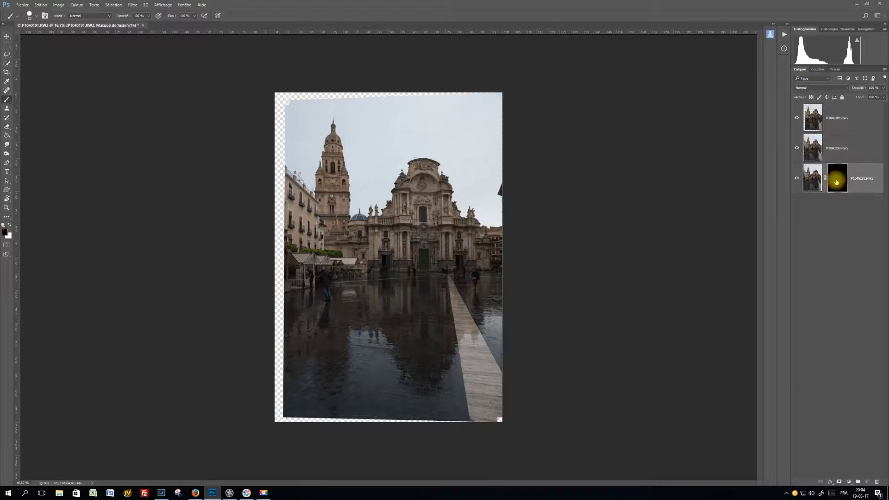
{"action": "right_click", "coordinate": [836, 183]}
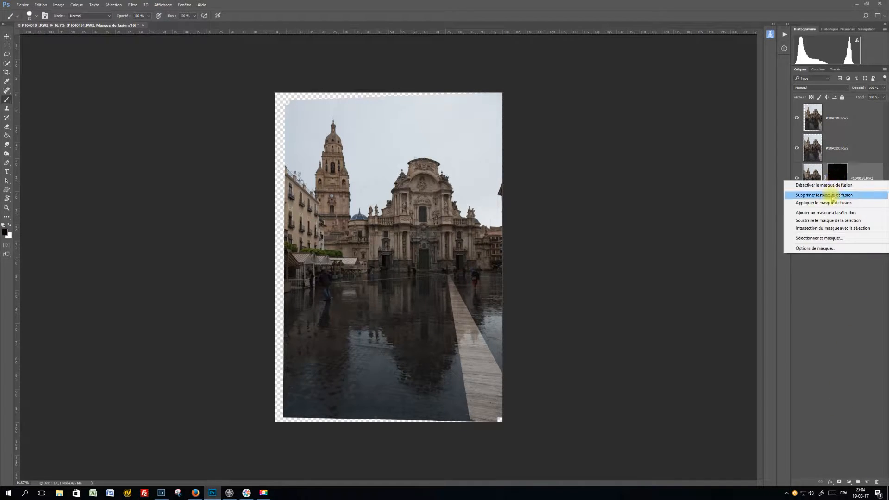
{"action": "left_click", "coordinate": [827, 195]}
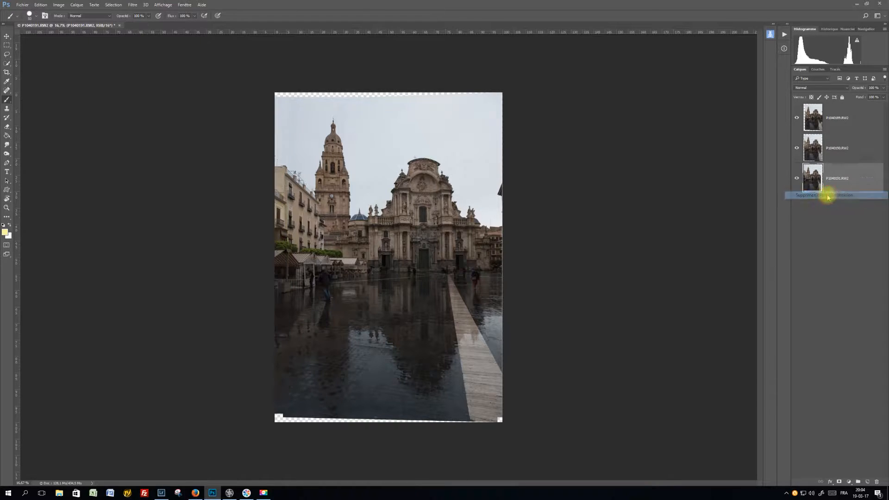
Add a white layer mask to the middle photo layer and another to the top photo layer.
{"action": "left_click", "coordinate": [836, 147]}
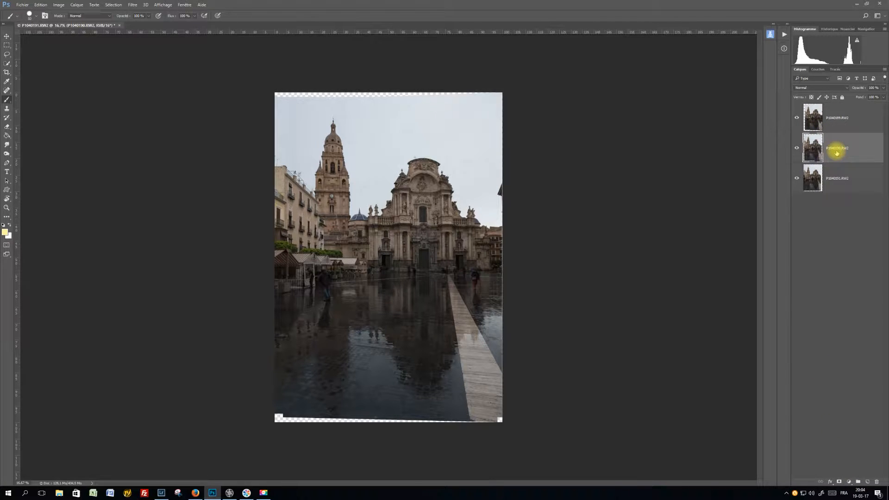
{"action": "left_click", "coordinate": [838, 481]}
{"action": "left_click", "coordinate": [837, 117]}
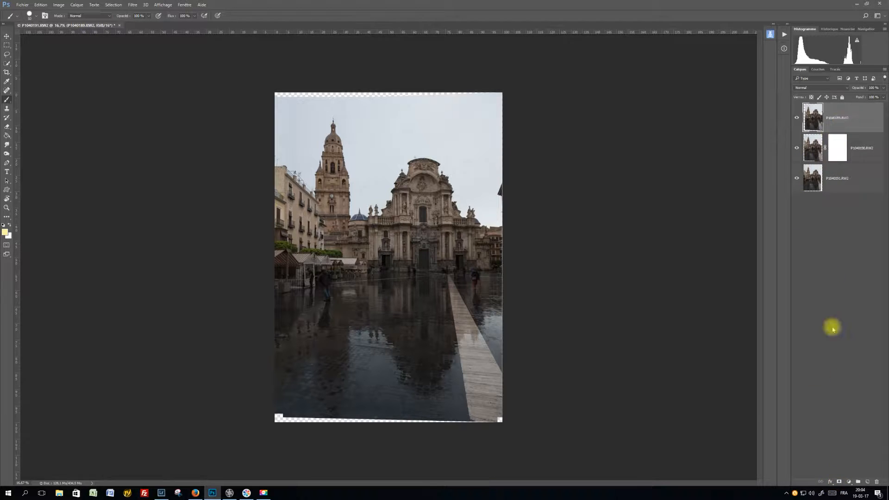
{"action": "left_click", "coordinate": [839, 481]}
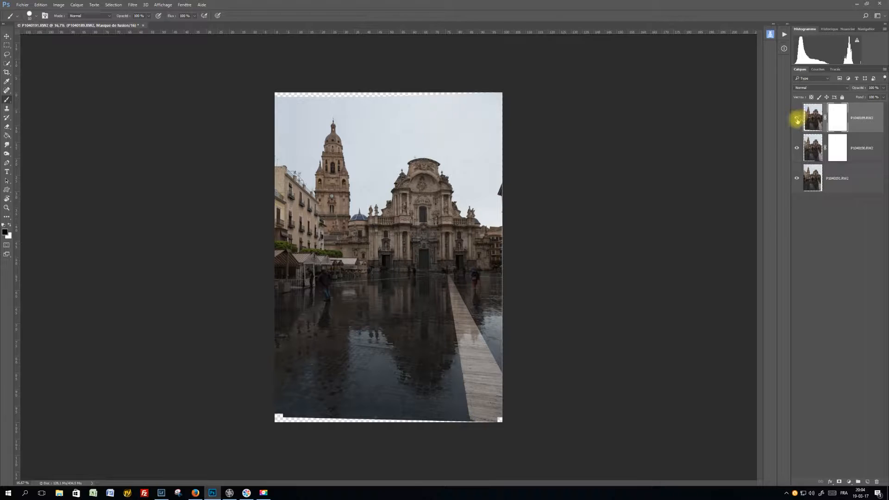
Paint black on the top layer's mask to remove the man walking near the market stalls, including his reflection on the wet ground.
{"action": "left_click", "coordinate": [797, 120]}
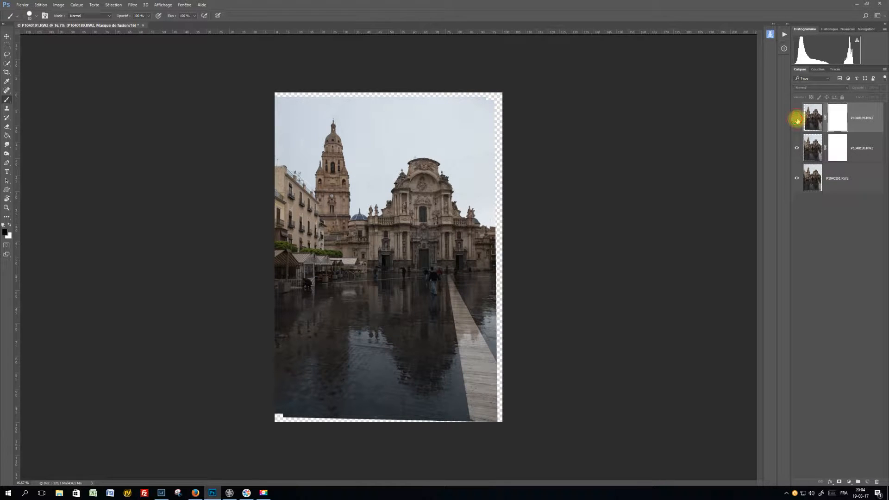
{"action": "left_click", "coordinate": [797, 119]}
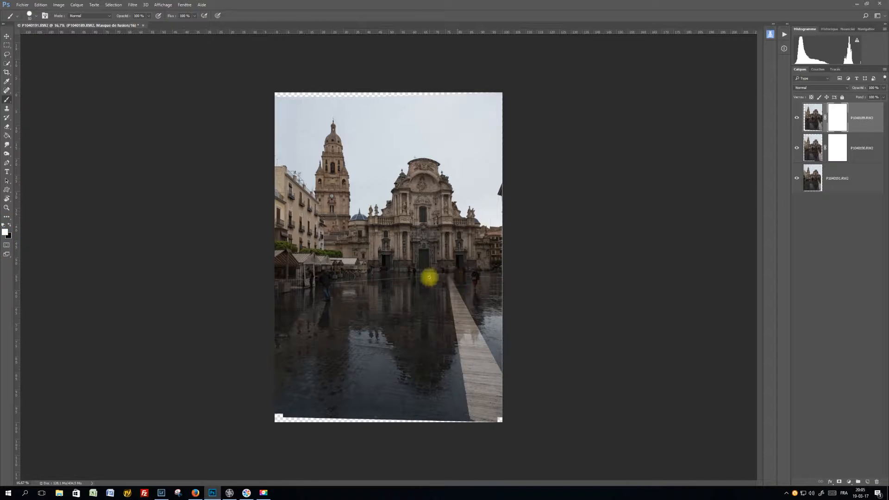
{"action": "left_click", "coordinate": [10, 226]}
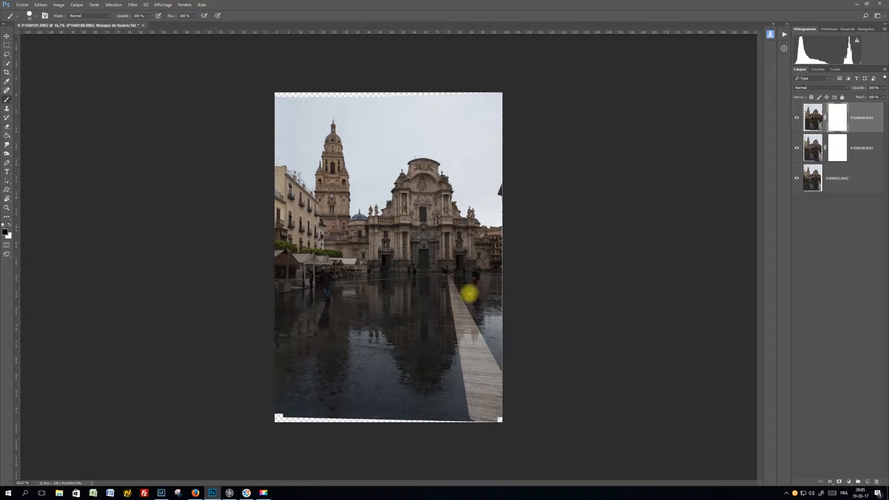
{"action": "key", "text": "ctrl+plus"}
{"action": "key", "text": "ctrl+plus"}
{"action": "key", "text": "ctrl+plus"}
{"action": "key", "text": "ctrl+plus"}
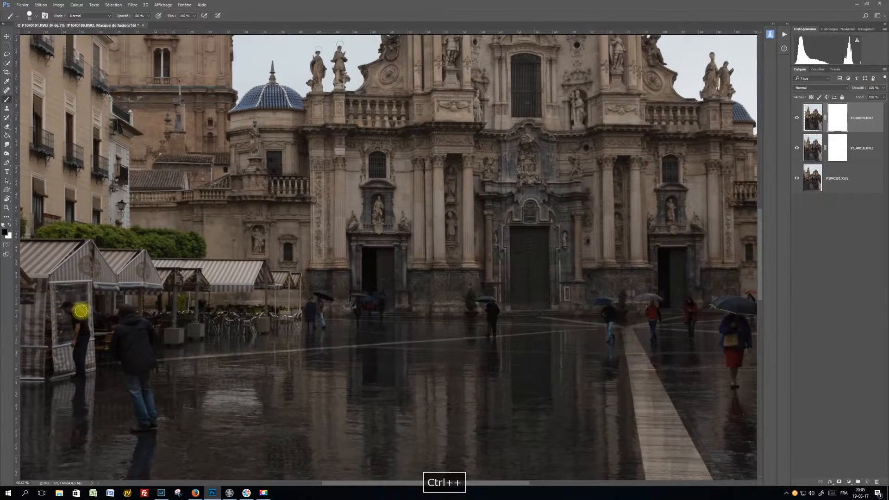
{"action": "mouse_move", "coordinate": [126, 311]}
{"action": "left_mouse_down"}
{"action": "mouse_move", "coordinate": [147, 326]}
{"action": "mouse_move", "coordinate": [120, 333]}
{"action": "mouse_move", "coordinate": [113, 356]}
{"action": "mouse_move", "coordinate": [126, 334]}
{"action": "mouse_move", "coordinate": [157, 339]}
{"action": "mouse_move", "coordinate": [122, 350]}
{"action": "mouse_move", "coordinate": [155, 346]}
{"action": "mouse_move", "coordinate": [122, 363]}
{"action": "mouse_move", "coordinate": [151, 363]}
{"action": "mouse_move", "coordinate": [135, 369]}
{"action": "mouse_move", "coordinate": [132, 383]}
{"action": "mouse_move", "coordinate": [125, 368]}
{"action": "mouse_move", "coordinate": [135, 398]}
{"action": "mouse_move", "coordinate": [145, 376]}
{"action": "mouse_move", "coordinate": [150, 399]}
{"action": "mouse_move", "coordinate": [136, 414]}
{"action": "mouse_move", "coordinate": [140, 426]}
{"action": "mouse_move", "coordinate": [146, 417]}
{"action": "mouse_move", "coordinate": [145, 430]}
{"action": "mouse_move", "coordinate": [134, 429]}
{"action": "mouse_move", "coordinate": [165, 418]}
{"action": "mouse_move", "coordinate": [143, 436]}
{"action": "mouse_move", "coordinate": [150, 408]}
{"action": "left_mouse_up"}
{"action": "key", "text": "space"}
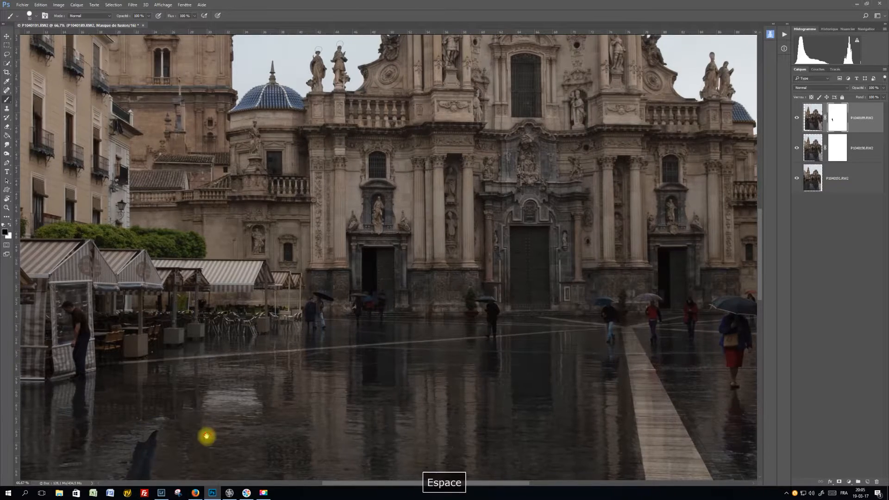
{"action": "mouse_move", "coordinate": [206, 434]}
{"action": "left_mouse_down"}
{"action": "mouse_move", "coordinate": [223, 272]}
{"action": "mouse_move", "coordinate": [146, 311]}
{"action": "mouse_move", "coordinate": [156, 269]}
{"action": "mouse_move", "coordinate": [129, 365]}
{"action": "mouse_move", "coordinate": [138, 377]}
{"action": "mouse_move", "coordinate": [140, 368]}
{"action": "mouse_move", "coordinate": [135, 372]}
{"action": "mouse_move", "coordinate": [164, 374]}
{"action": "mouse_move", "coordinate": [128, 387]}
{"action": "mouse_move", "coordinate": [158, 357]}
{"action": "mouse_move", "coordinate": [158, 337]}
{"action": "mouse_move", "coordinate": [170, 344]}
{"action": "mouse_move", "coordinate": [165, 290]}
{"action": "mouse_move", "coordinate": [131, 353]}
{"action": "mouse_move", "coordinate": [149, 365]}
{"action": "left_mouse_up"}
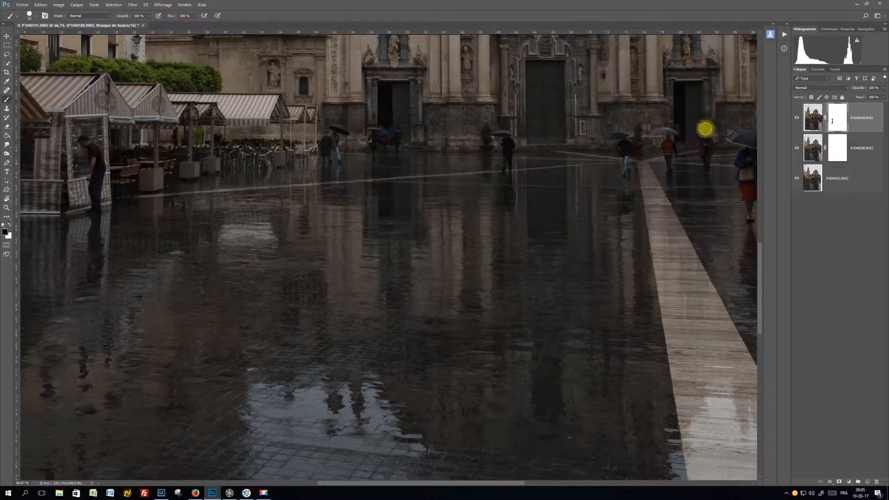
Mask out the umbrella-carrying pedestrian just left of the cathedral's central door on the top layer, comparing it with the layer beneath.
{"action": "left_click", "coordinate": [797, 118]}
{"action": "left_click", "coordinate": [797, 118]}
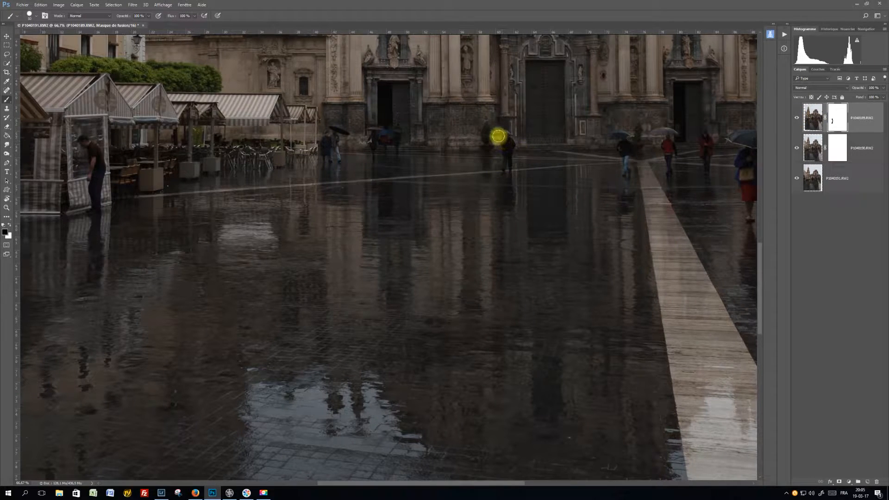
{"action": "mouse_move", "coordinate": [497, 133]}
{"action": "left_mouse_down"}
{"action": "mouse_move", "coordinate": [517, 143]}
{"action": "mouse_move", "coordinate": [504, 146]}
{"action": "mouse_move", "coordinate": [514, 155]}
{"action": "mouse_move", "coordinate": [499, 200]}
{"action": "mouse_move", "coordinate": [512, 204]}
{"action": "mouse_move", "coordinate": [491, 215]}
{"action": "mouse_move", "coordinate": [498, 200]}
{"action": "left_mouse_up"}
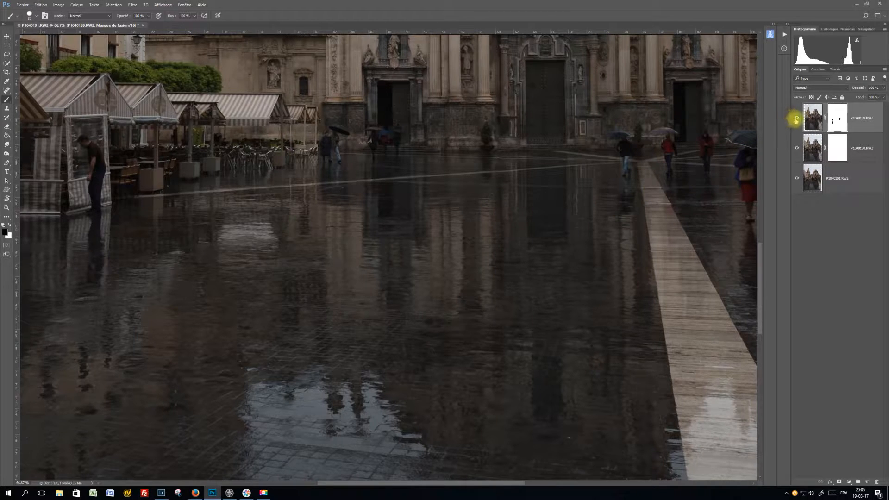
{"action": "left_click", "coordinate": [796, 119]}
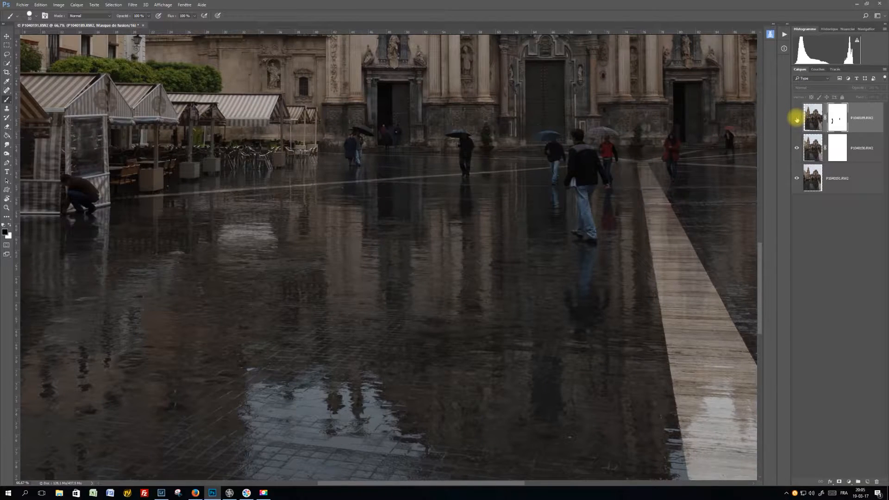
{"action": "left_click", "coordinate": [796, 119]}
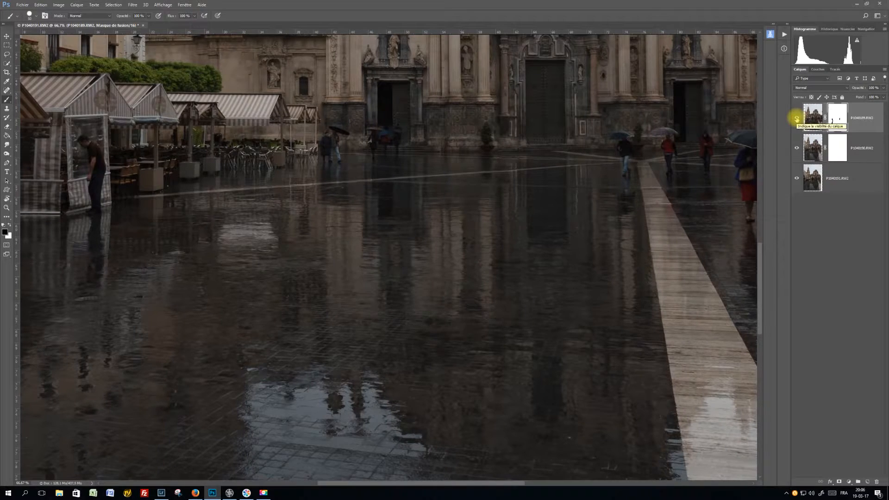
{"action": "left_click", "coordinate": [796, 119]}
{"action": "left_click", "coordinate": [796, 119]}
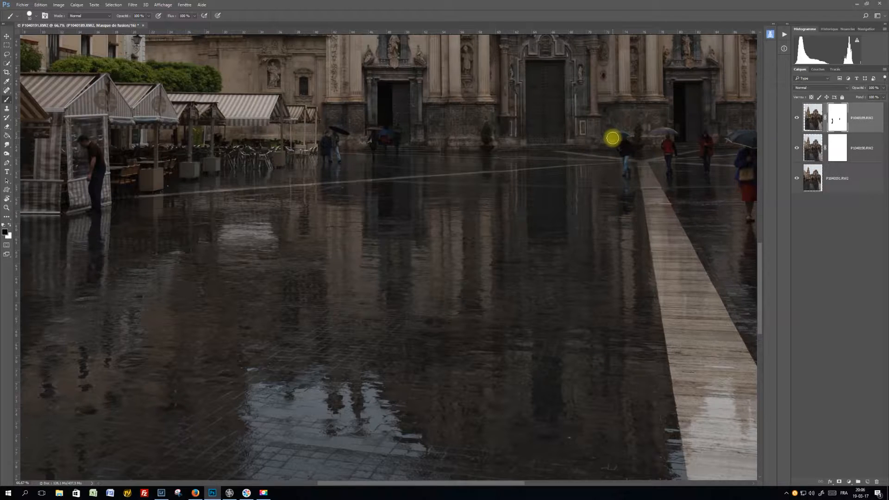
Mask out the pedestrian just right of the central door on the top layer, painting white where the red-clad figure beneath shows through.
{"action": "mouse_move", "coordinate": [612, 137]}
{"action": "left_mouse_down"}
{"action": "mouse_move", "coordinate": [635, 148]}
{"action": "mouse_move", "coordinate": [627, 144]}
{"action": "mouse_move", "coordinate": [628, 161]}
{"action": "mouse_move", "coordinate": [620, 161]}
{"action": "mouse_move", "coordinate": [627, 192]}
{"action": "left_mouse_up"}
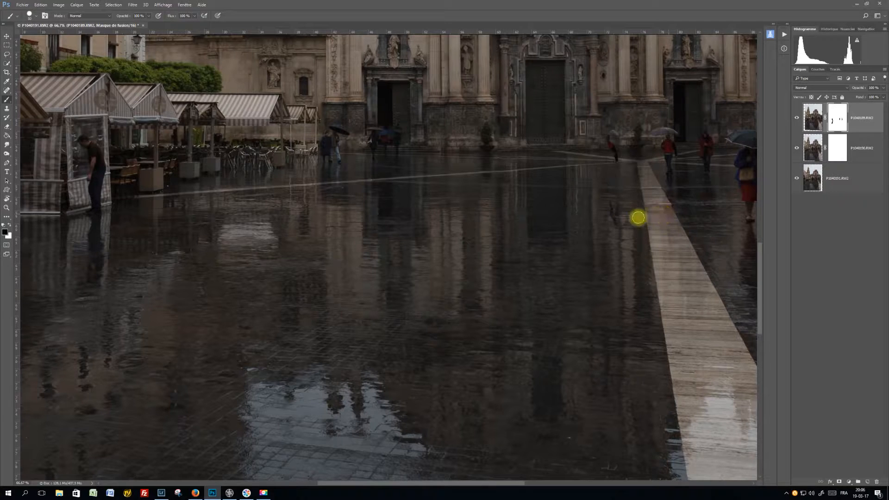
{"action": "left_click_drag", "start_coordinate": [629, 216], "coordinate": [613, 216]}
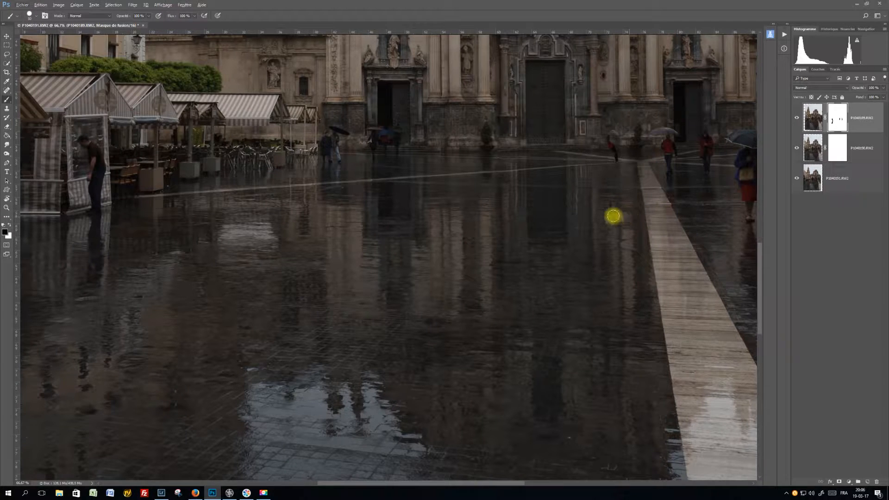
{"action": "key", "text": "x"}
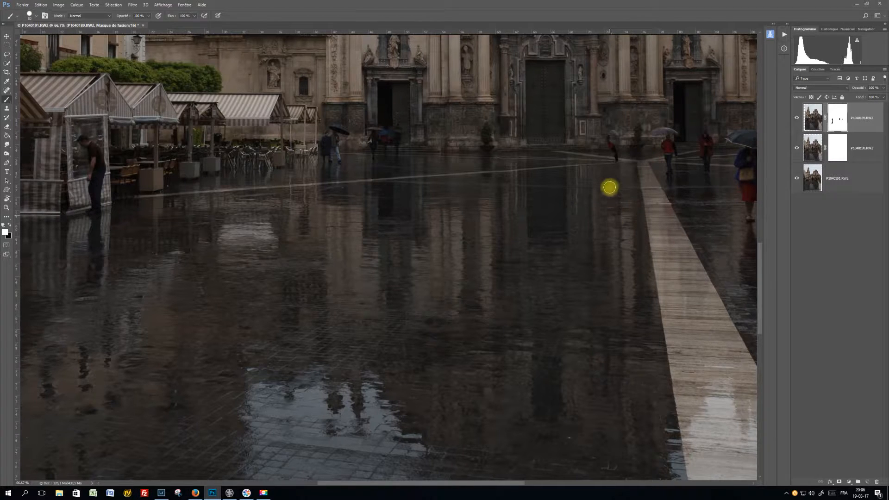
{"action": "mouse_move", "coordinate": [605, 138]}
{"action": "left_mouse_down"}
{"action": "mouse_move", "coordinate": [607, 181]}
{"action": "mouse_move", "coordinate": [608, 144]}
{"action": "mouse_move", "coordinate": [604, 202]}
{"action": "mouse_move", "coordinate": [626, 207]}
{"action": "left_mouse_up"}
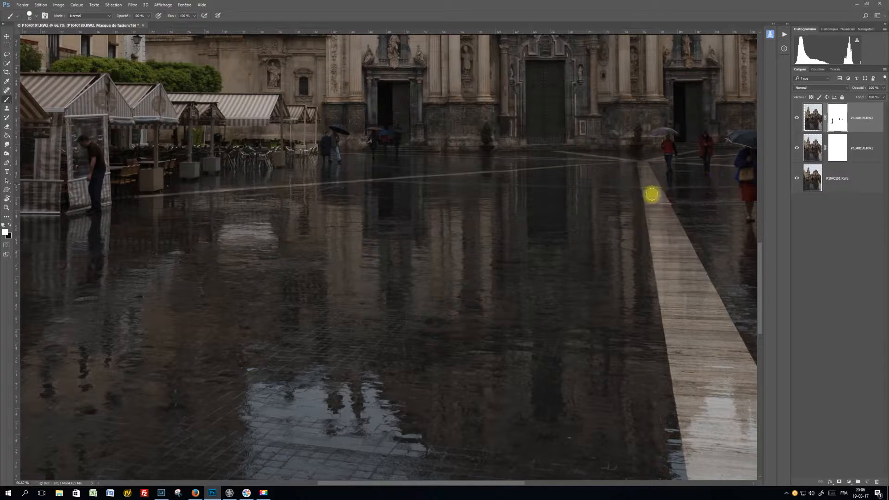
Paint black on the top layer's mask to remove the woman in the red skirt with her umbrella and reflection, comparing the layer beneath.
{"action": "key", "text": "space"}
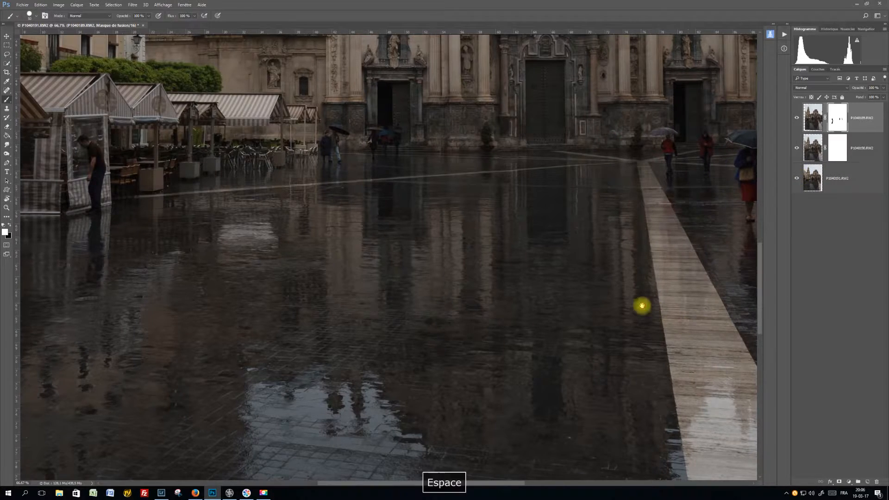
{"action": "left_click_drag", "start_coordinate": [641, 304], "coordinate": [428, 315]}
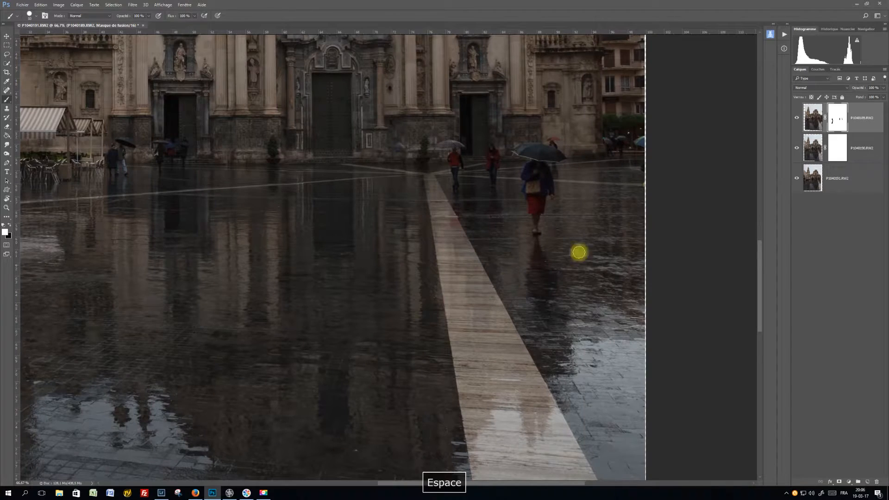
{"action": "left_click", "coordinate": [797, 118]}
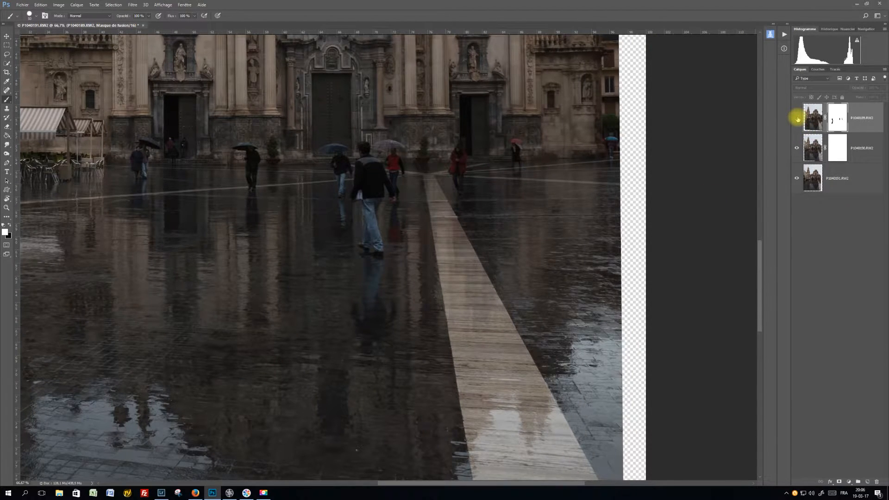
{"action": "left_click", "coordinate": [797, 118]}
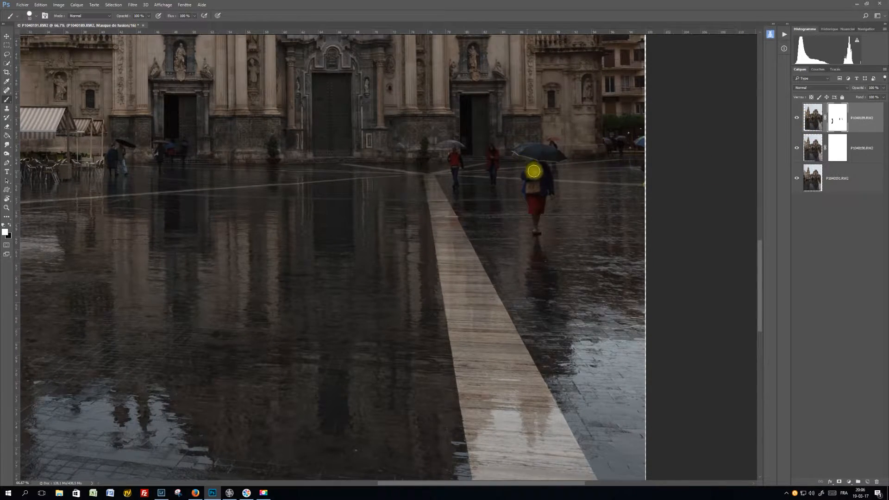
{"action": "mouse_move", "coordinate": [533, 170]}
{"action": "left_mouse_down"}
{"action": "mouse_move", "coordinate": [543, 269]}
{"action": "mouse_move", "coordinate": [528, 274]}
{"action": "mouse_move", "coordinate": [530, 286]}
{"action": "mouse_move", "coordinate": [552, 284]}
{"action": "mouse_move", "coordinate": [537, 296]}
{"action": "mouse_move", "coordinate": [531, 288]}
{"action": "mouse_move", "coordinate": [561, 323]}
{"action": "mouse_move", "coordinate": [525, 173]}
{"action": "mouse_move", "coordinate": [525, 195]}
{"action": "mouse_move", "coordinate": [531, 158]}
{"action": "mouse_move", "coordinate": [518, 151]}
{"action": "mouse_move", "coordinate": [562, 156]}
{"action": "mouse_move", "coordinate": [545, 150]}
{"action": "mouse_move", "coordinate": [552, 164]}
{"action": "mouse_move", "coordinate": [555, 141]}
{"action": "mouse_move", "coordinate": [551, 174]}
{"action": "mouse_move", "coordinate": [538, 171]}
{"action": "mouse_move", "coordinate": [552, 179]}
{"action": "mouse_move", "coordinate": [554, 169]}
{"action": "mouse_move", "coordinate": [550, 192]}
{"action": "mouse_move", "coordinate": [537, 182]}
{"action": "mouse_move", "coordinate": [551, 203]}
{"action": "left_mouse_up"}
{"action": "key", "text": "x"}
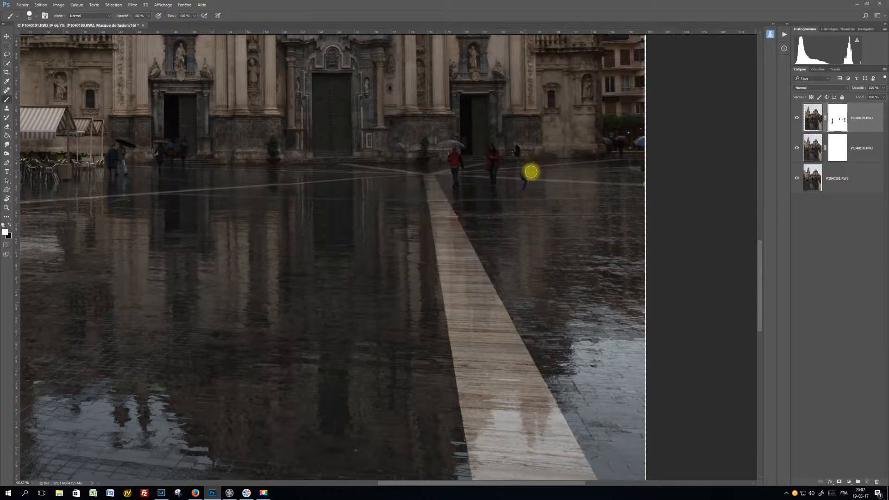
Refine the top layer's mask by the cathedral's right side door, alternating black and white over the blue coat remnant and the small red-umbrella figure.
{"action": "key", "text": "x"}
{"action": "left_click_drag", "start_coordinate": [525, 180], "coordinate": [533, 190]}
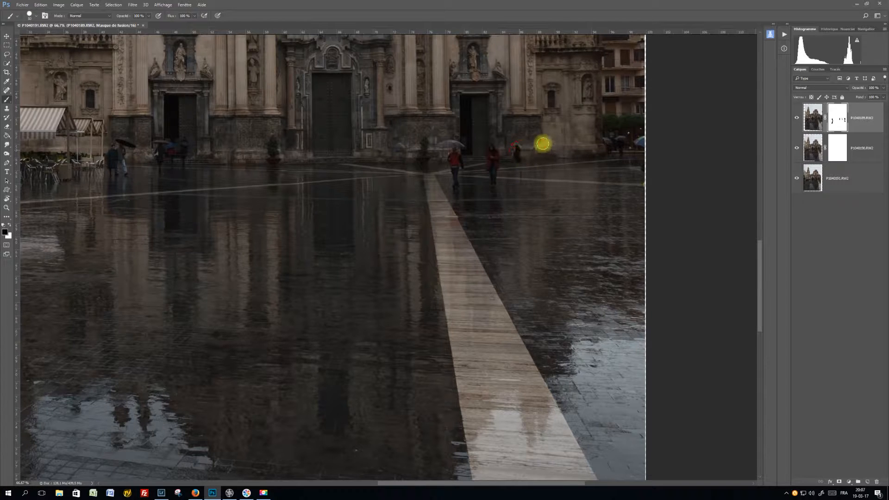
{"action": "key", "text": "x"}
{"action": "left_click_drag", "start_coordinate": [517, 144], "coordinate": [516, 147]}
{"action": "key", "text": "x"}
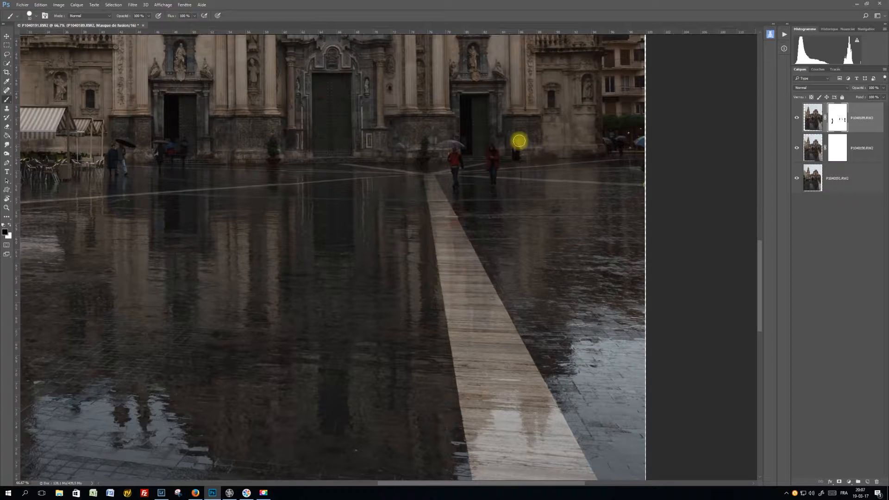
{"action": "left_click_drag", "start_coordinate": [518, 145], "coordinate": [531, 153]}
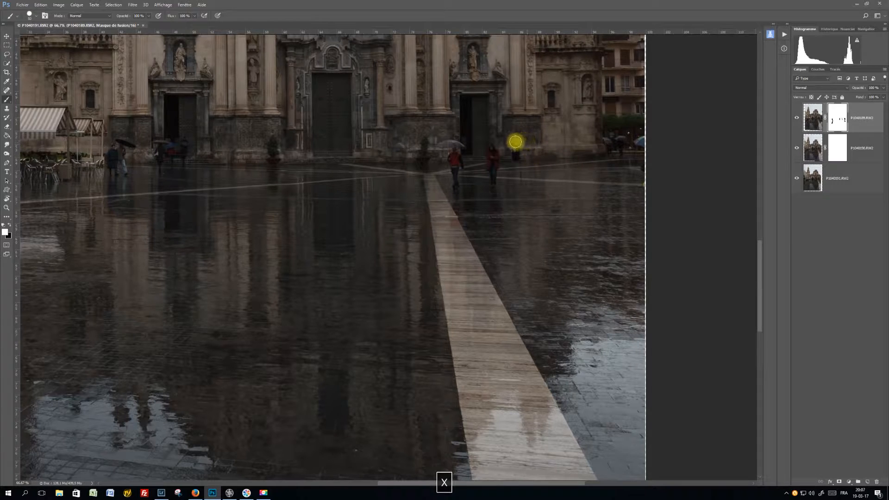
{"action": "left_click_drag", "start_coordinate": [509, 147], "coordinate": [511, 159]}
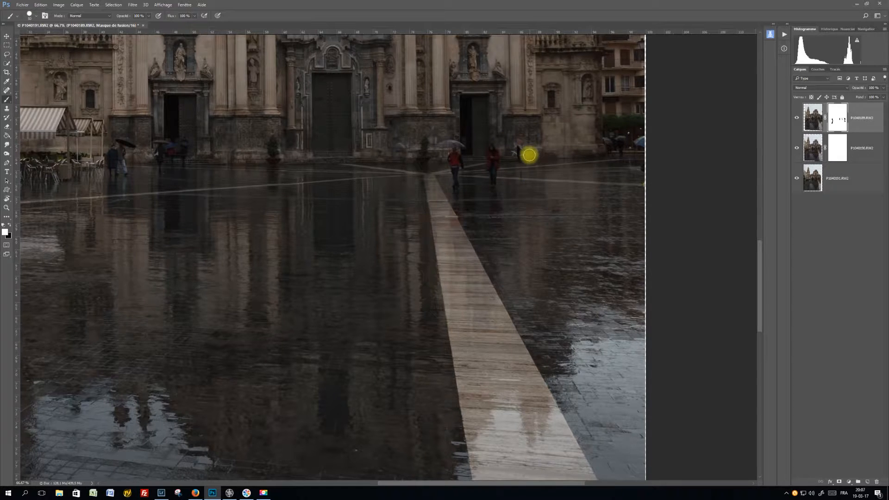
Examine the leftover red-umbrella figure beside the right side door up close, comparing the image with and without the top layer.
{"action": "key", "text": "ctrl+plus"}
{"action": "key", "text": "ctrl+plus"}
{"action": "key", "text": "space"}
{"action": "left_click_drag", "start_coordinate": [641, 155], "coordinate": [323, 468]}
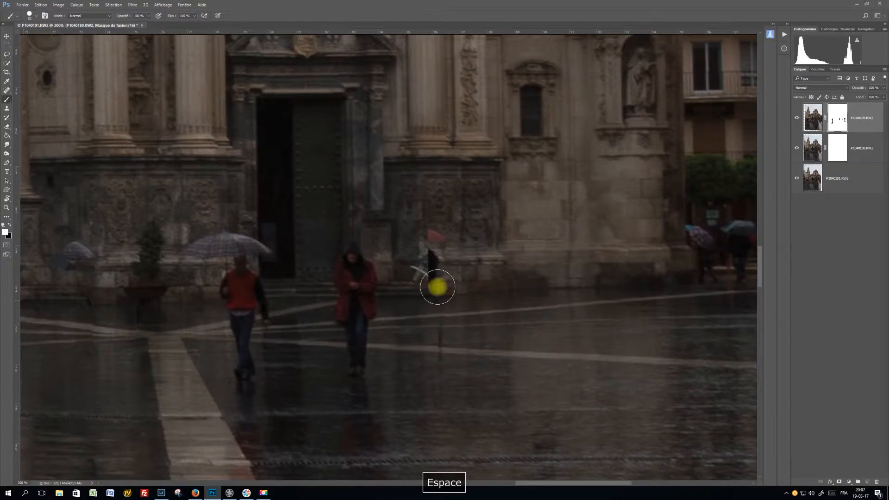
{"action": "key", "text": "space"}
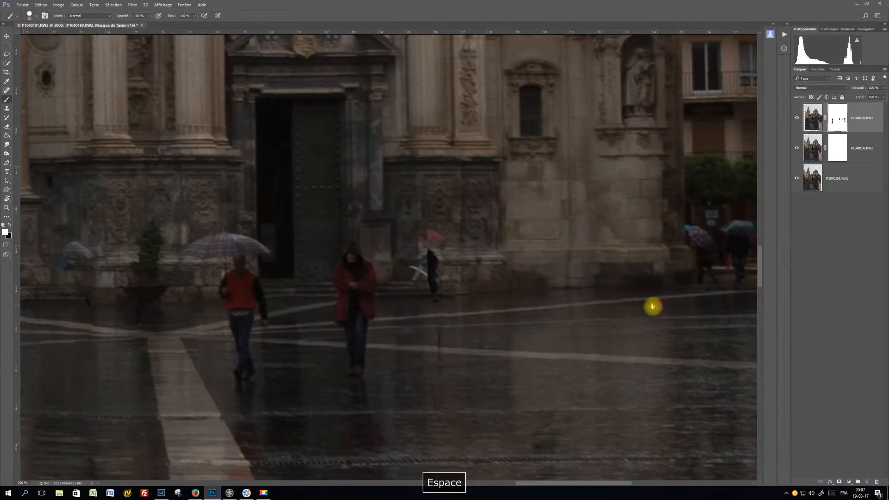
{"action": "left_click_drag", "start_coordinate": [651, 305], "coordinate": [488, 316]}
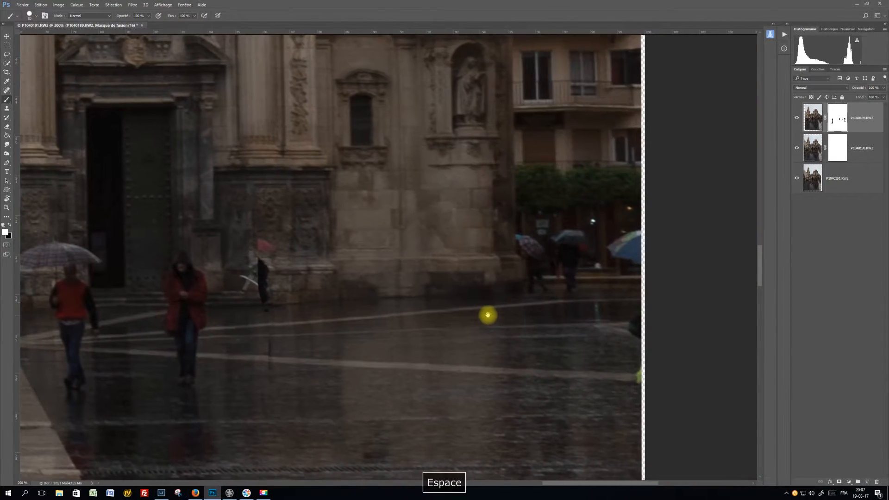
{"action": "left_click", "coordinate": [796, 118]}
{"action": "left_click", "coordinate": [797, 119]}
{"action": "left_click", "coordinate": [796, 119]}
{"action": "left_click", "coordinate": [797, 119]}
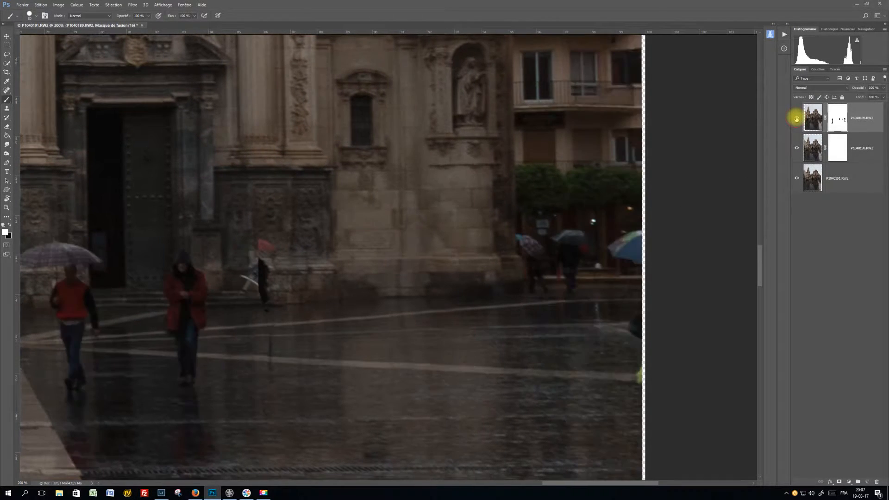
Hide the middle layer and paint black on the top layer's mask over the man in the dark red coat and the pale umbrella remnant.
{"action": "left_click", "coordinate": [797, 148]}
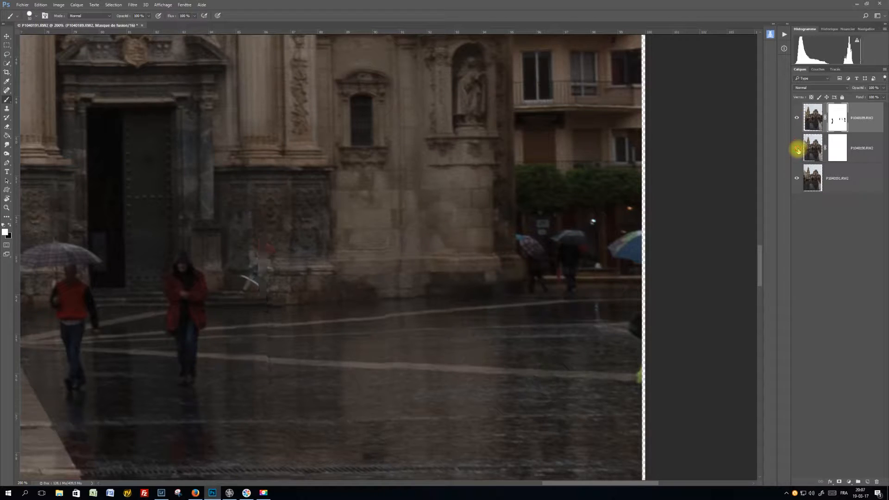
{"action": "left_click", "coordinate": [797, 119]}
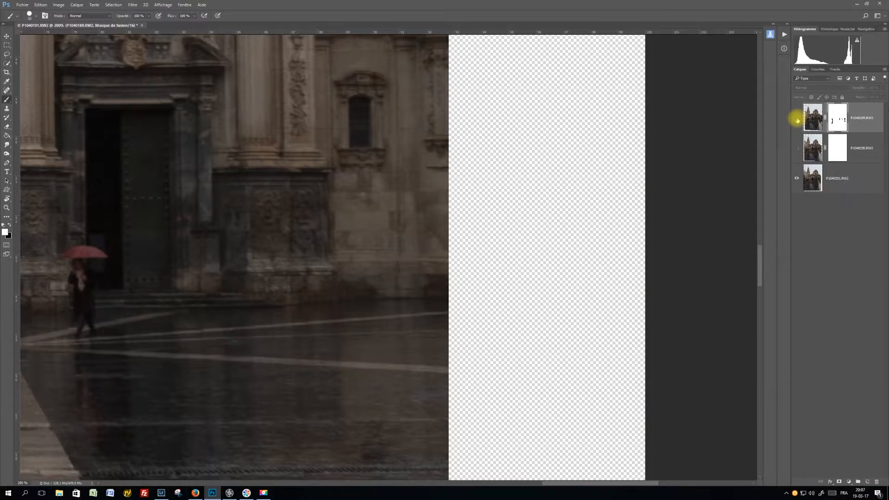
{"action": "left_click", "coordinate": [796, 118]}
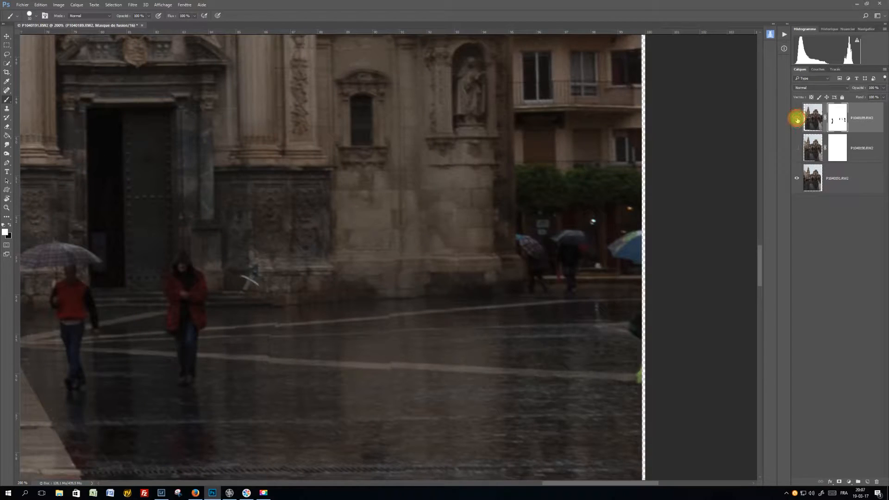
{"action": "left_click", "coordinate": [797, 119]}
{"action": "left_click", "coordinate": [796, 119]}
{"action": "key", "text": "space"}
{"action": "left_click_drag", "start_coordinate": [423, 277], "coordinate": [513, 217]}
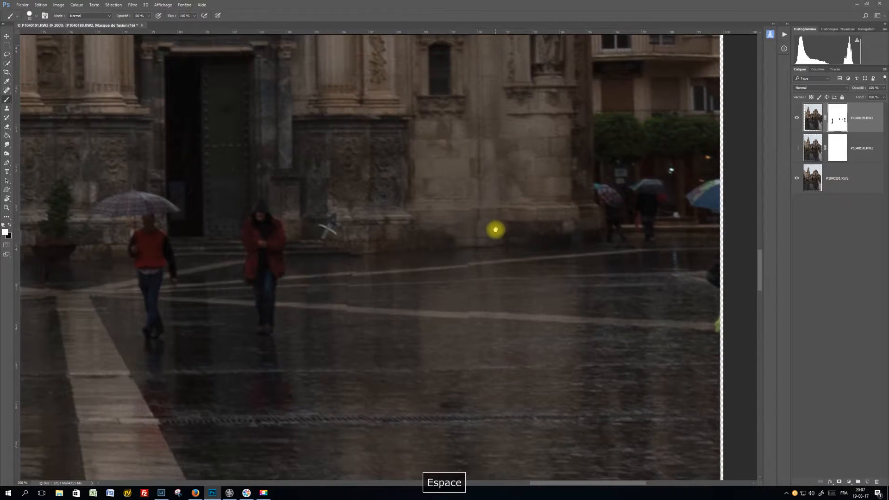
{"action": "left_click", "coordinate": [797, 119]}
{"action": "left_click", "coordinate": [796, 119]}
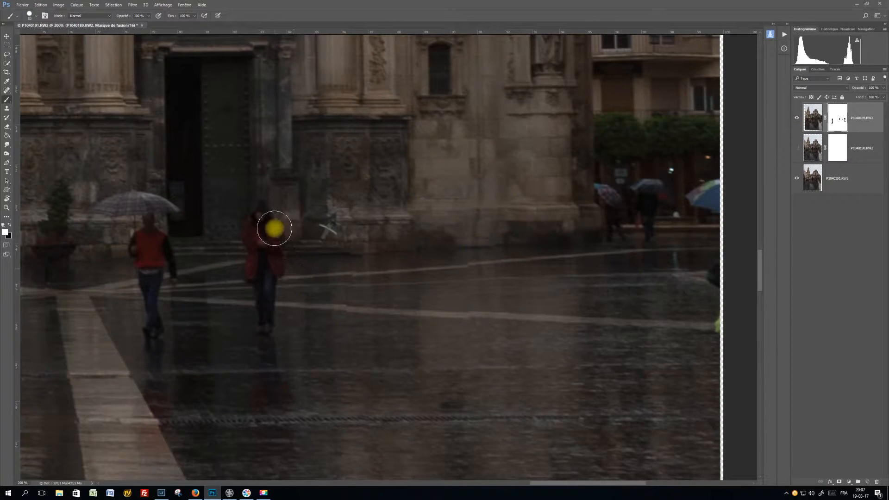
{"action": "mouse_move", "coordinate": [275, 228]}
{"action": "left_mouse_down"}
{"action": "mouse_move", "coordinate": [263, 211]}
{"action": "mouse_move", "coordinate": [257, 240]}
{"action": "mouse_move", "coordinate": [259, 210]}
{"action": "mouse_move", "coordinate": [251, 281]}
{"action": "mouse_move", "coordinate": [276, 234]}
{"action": "mouse_move", "coordinate": [268, 334]}
{"action": "mouse_move", "coordinate": [238, 286]}
{"action": "mouse_move", "coordinate": [258, 318]}
{"action": "mouse_move", "coordinate": [291, 292]}
{"action": "mouse_move", "coordinate": [272, 338]}
{"action": "mouse_move", "coordinate": [343, 224]}
{"action": "mouse_move", "coordinate": [316, 232]}
{"action": "left_mouse_up"}
{"action": "key", "text": "x"}
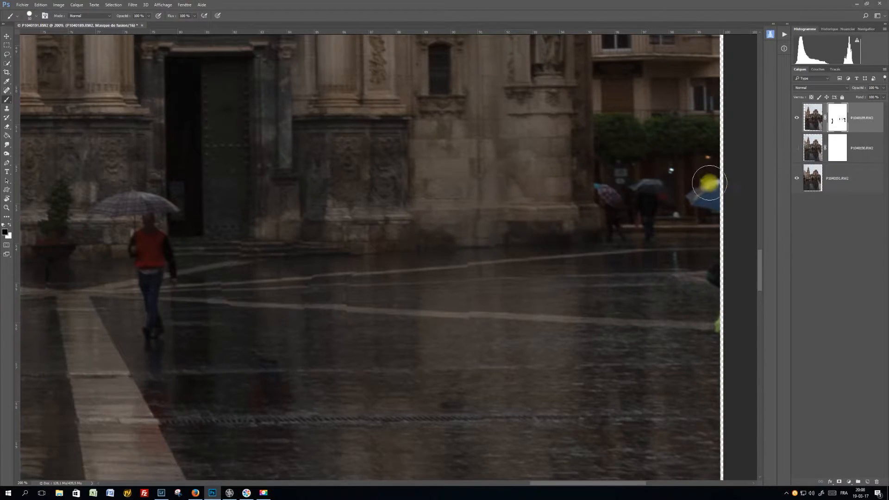
Try to remove the dark figure beside the side door by repainting the top layer's mask with the middle layer shown, and undo those strokes.
{"action": "left_click", "coordinate": [797, 148]}
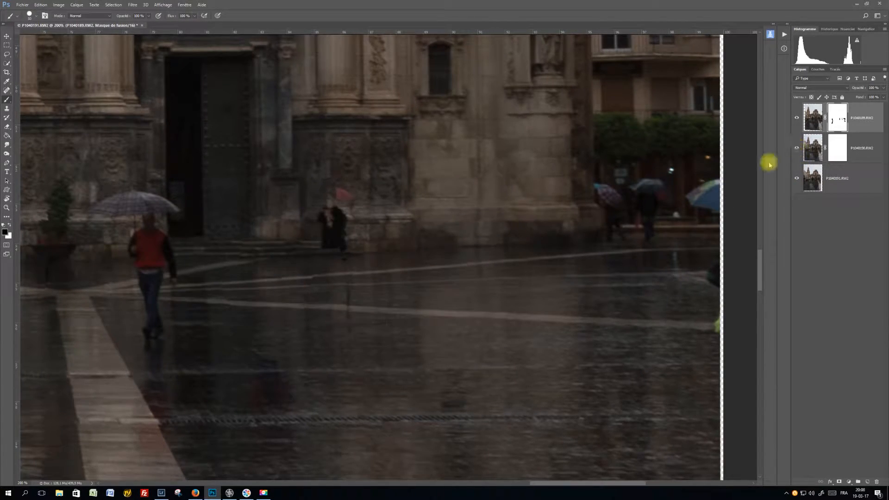
{"action": "mouse_move", "coordinate": [338, 209]}
{"action": "left_mouse_down"}
{"action": "mouse_move", "coordinate": [333, 232]}
{"action": "mouse_move", "coordinate": [360, 226]}
{"action": "mouse_move", "coordinate": [342, 199]}
{"action": "mouse_move", "coordinate": [323, 226]}
{"action": "mouse_move", "coordinate": [334, 221]}
{"action": "mouse_move", "coordinate": [304, 236]}
{"action": "mouse_move", "coordinate": [311, 224]}
{"action": "mouse_move", "coordinate": [332, 265]}
{"action": "mouse_move", "coordinate": [333, 244]}
{"action": "mouse_move", "coordinate": [353, 255]}
{"action": "mouse_move", "coordinate": [323, 245]}
{"action": "left_mouse_up"}
{"action": "key", "text": "x"}
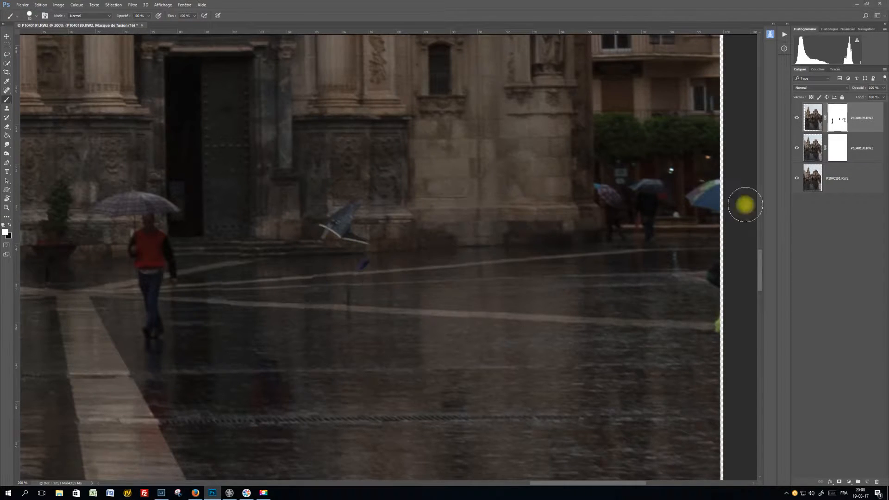
{"action": "left_click", "coordinate": [797, 149]}
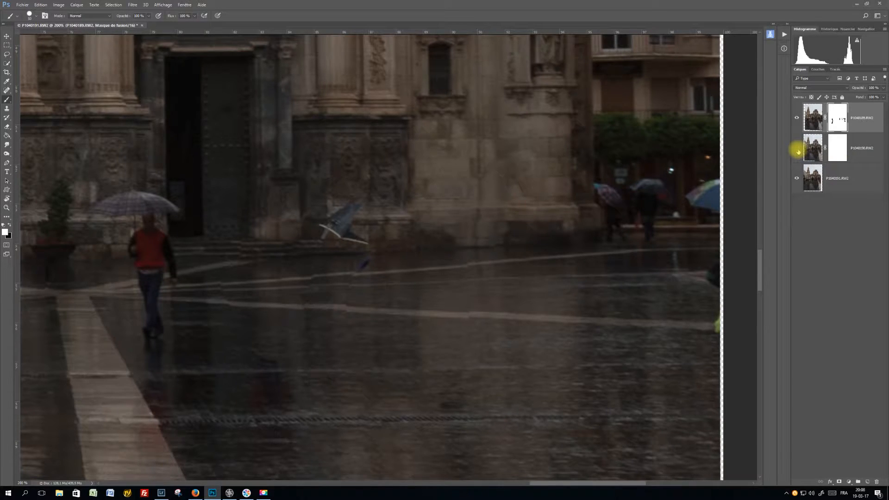
{"action": "key", "text": "ctrl+z"}
{"action": "key", "text": "ctrl+alt+z"}
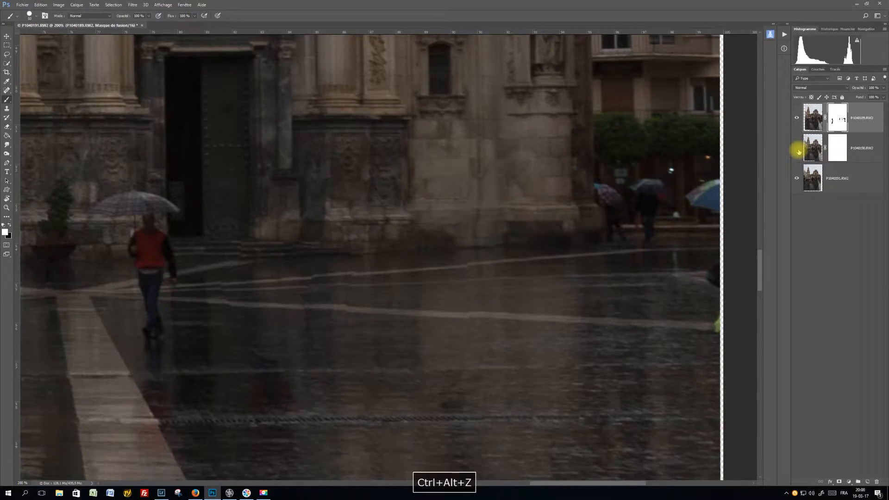
{"action": "key", "text": "ctrl+alt+z"}
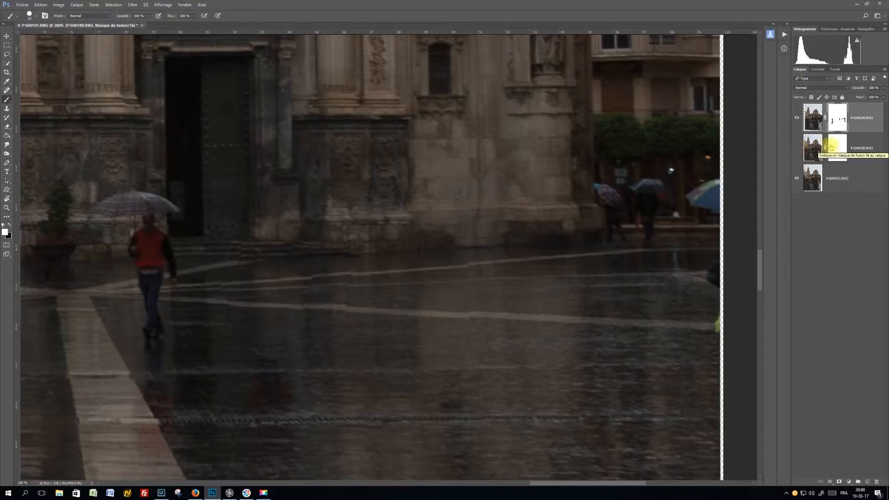
Show the middle layer and paint black on its mask to remove the dark figure with the red umbrella beside the side door.
{"action": "left_click", "coordinate": [797, 148]}
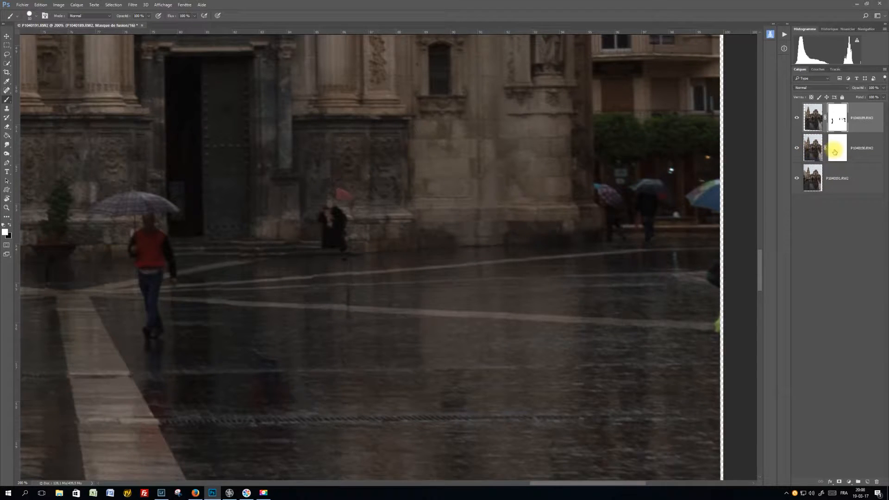
{"action": "left_click", "coordinate": [833, 151]}
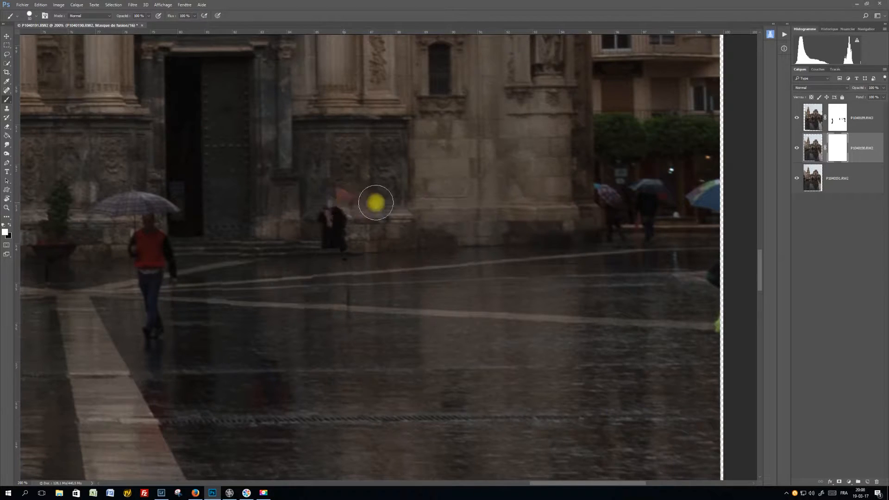
{"action": "key", "text": "x"}
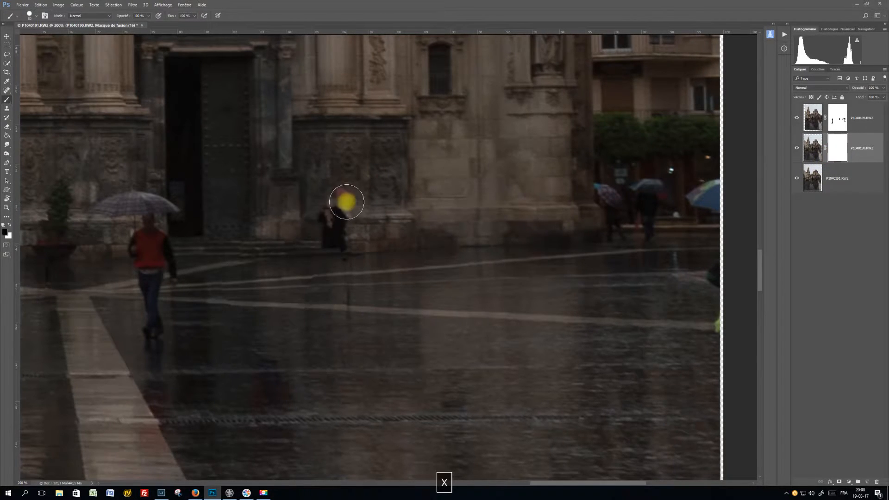
{"action": "mouse_move", "coordinate": [347, 201]}
{"action": "left_mouse_down"}
{"action": "mouse_move", "coordinate": [330, 216]}
{"action": "mouse_move", "coordinate": [347, 310]}
{"action": "mouse_move", "coordinate": [351, 267]}
{"action": "mouse_move", "coordinate": [346, 354]}
{"action": "mouse_move", "coordinate": [348, 265]}
{"action": "mouse_move", "coordinate": [338, 226]}
{"action": "mouse_move", "coordinate": [341, 237]}
{"action": "mouse_move", "coordinate": [415, 265]}
{"action": "left_mouse_up"}
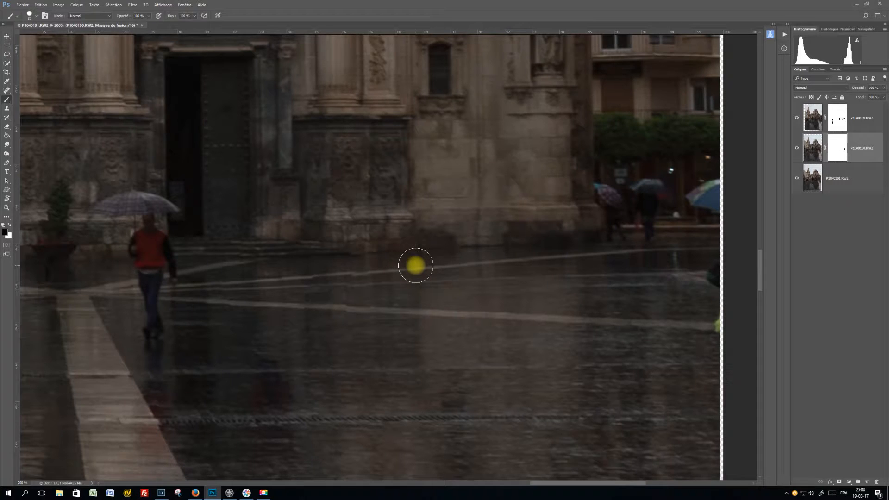
Hide the middle layer and compare the top layer with the bottom photo around the umbrella-carrying man by the side door.
{"action": "left_click", "coordinate": [796, 149]}
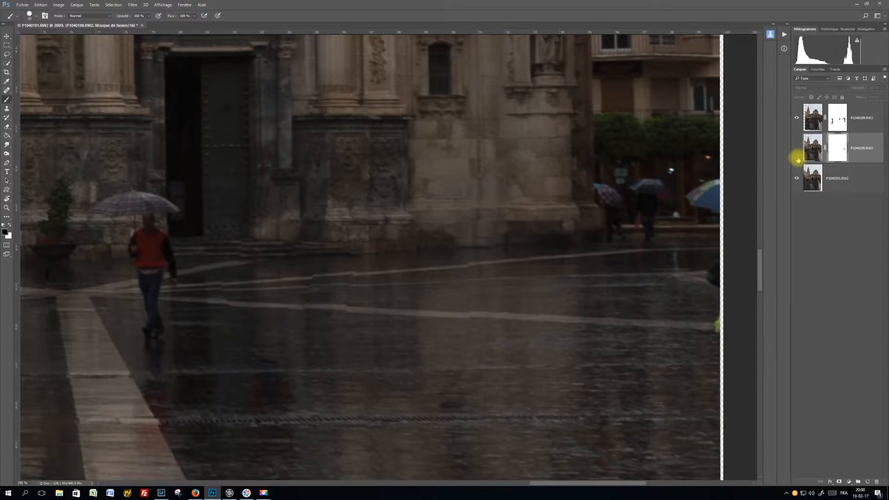
{"action": "left_click", "coordinate": [796, 118]}
{"action": "left_click", "coordinate": [797, 120]}
{"action": "left_click", "coordinate": [797, 119]}
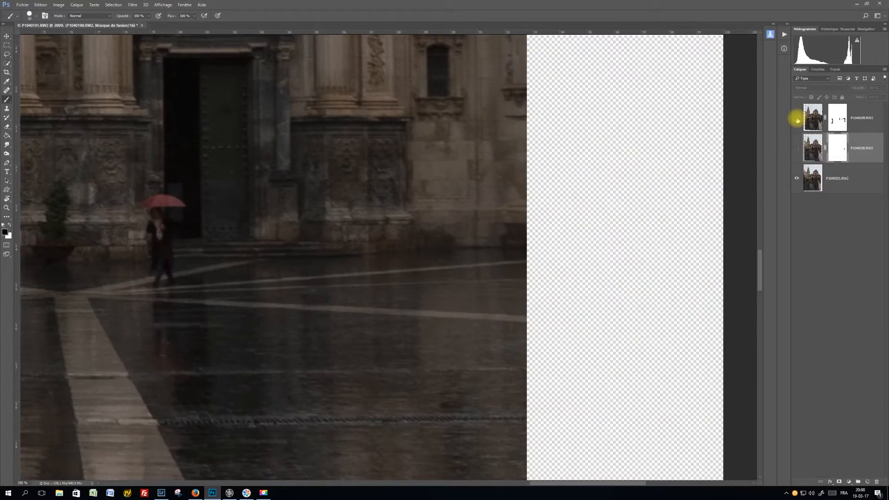
{"action": "left_click", "coordinate": [797, 119]}
{"action": "left_click", "coordinate": [796, 119]}
{"action": "left_click", "coordinate": [797, 119]}
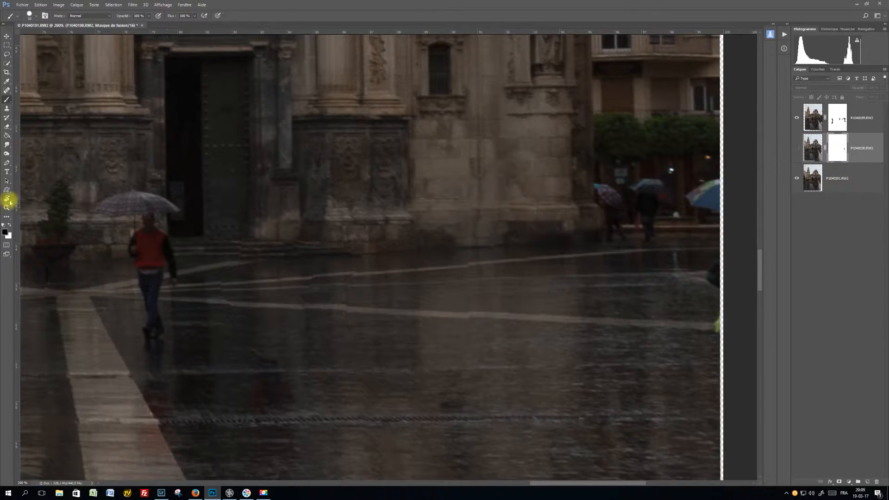
Show the middle layer and compare the top layer with the layers beneath it around the man in the red vest.
{"action": "left_click", "coordinate": [797, 149]}
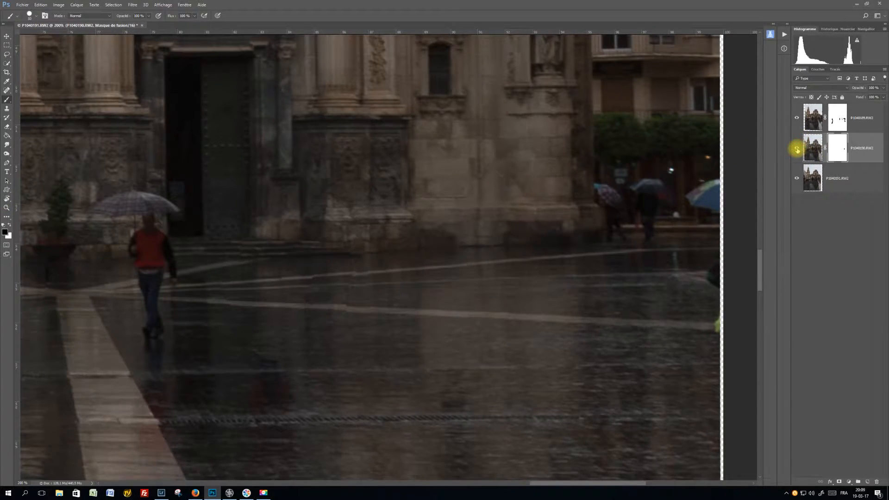
{"action": "left_click", "coordinate": [796, 118]}
{"action": "left_click", "coordinate": [796, 118]}
{"action": "left_click", "coordinate": [795, 118]}
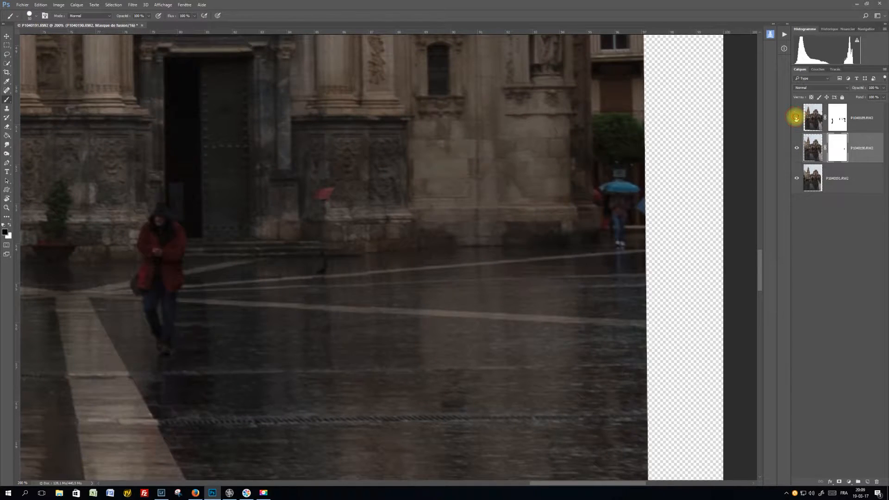
{"action": "left_click", "coordinate": [795, 119]}
{"action": "left_click", "coordinate": [796, 119]}
{"action": "left_click", "coordinate": [796, 119]}
{"action": "left_click", "coordinate": [796, 118]}
{"action": "left_click", "coordinate": [795, 118]}
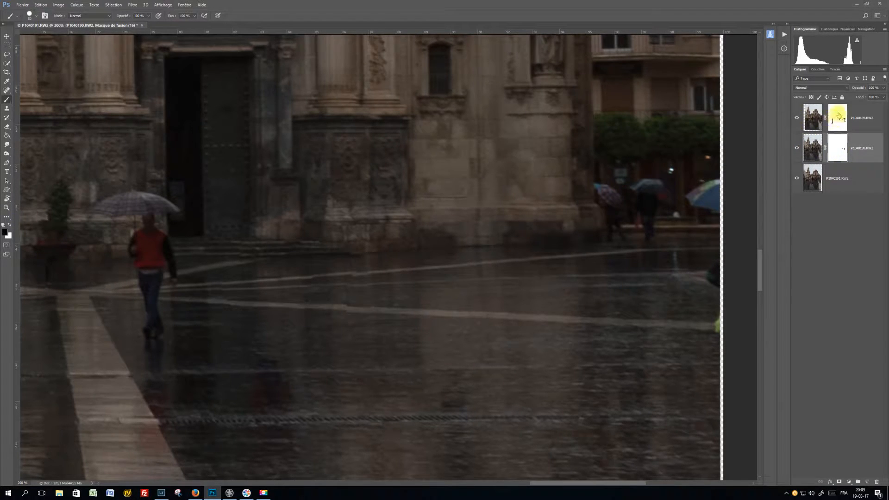
Paint black on the top layer's mask over the pale umbrella and one side of the man in the red vest.
{"action": "left_click", "coordinate": [839, 116]}
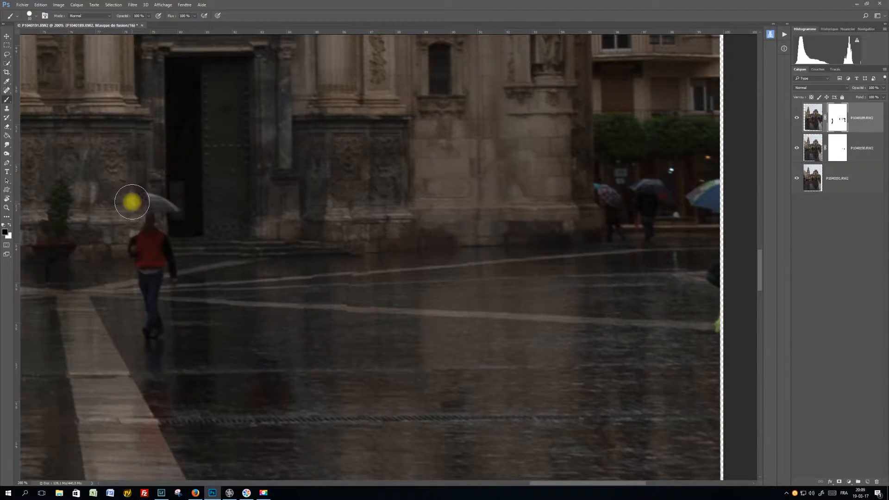
{"action": "mouse_move", "coordinate": [132, 202]}
{"action": "left_mouse_down"}
{"action": "mouse_move", "coordinate": [116, 254]}
{"action": "mouse_move", "coordinate": [119, 239]}
{"action": "mouse_move", "coordinate": [118, 261]}
{"action": "mouse_move", "coordinate": [123, 234]}
{"action": "mouse_move", "coordinate": [126, 276]}
{"action": "mouse_move", "coordinate": [125, 261]}
{"action": "mouse_move", "coordinate": [109, 271]}
{"action": "mouse_move", "coordinate": [164, 343]}
{"action": "left_mouse_up"}
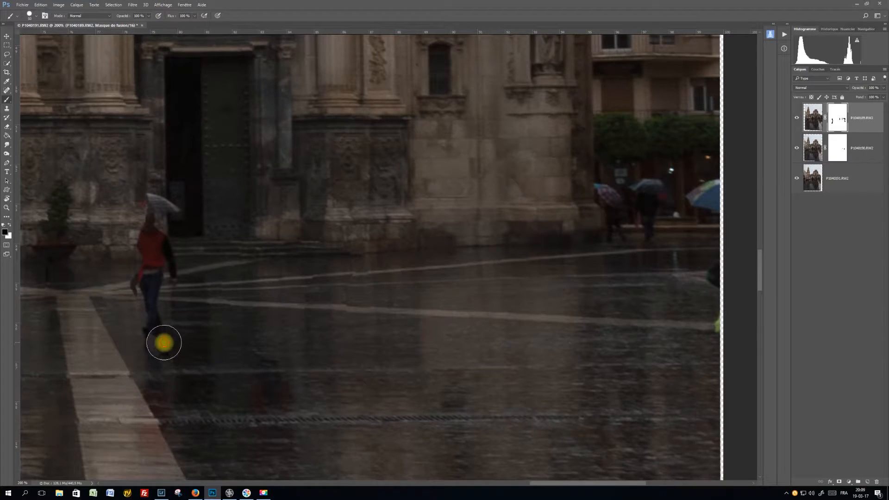
{"action": "key", "text": "space"}
{"action": "left_click_drag", "start_coordinate": [240, 381], "coordinate": [244, 274]}
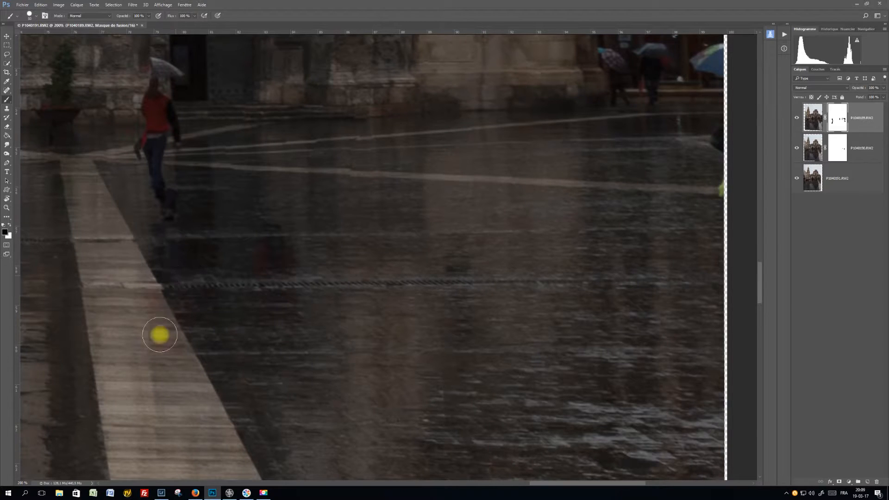
{"action": "key", "text": "space"}
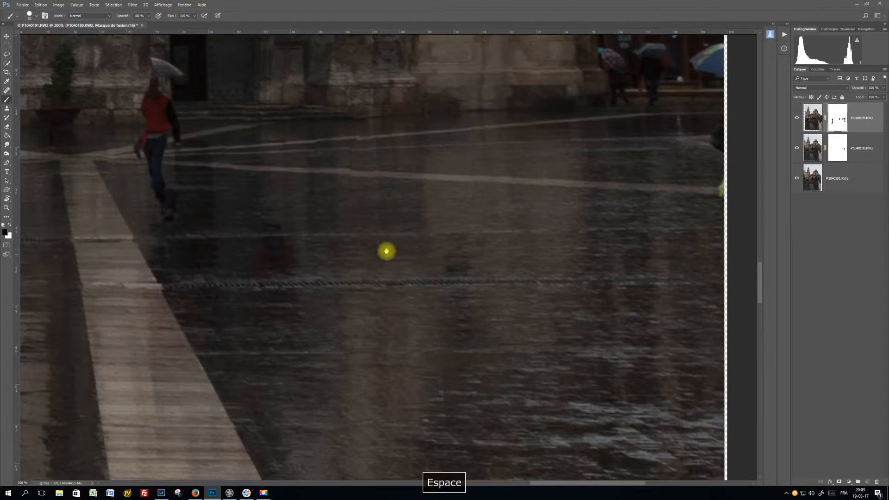
{"action": "left_click_drag", "start_coordinate": [386, 251], "coordinate": [409, 321]}
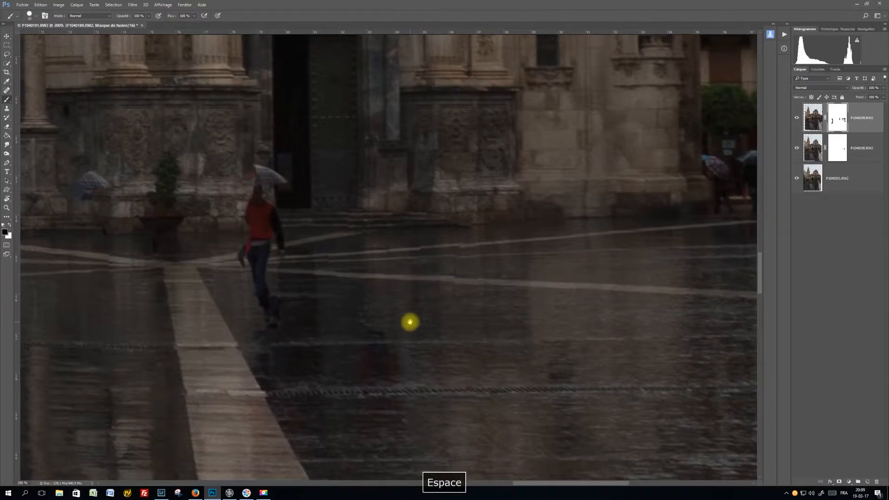
Hide the middle layer, compare against the bottom photo, and paint black on the top layer's mask over the rest of the man in the red vest.
{"action": "left_click", "coordinate": [797, 148]}
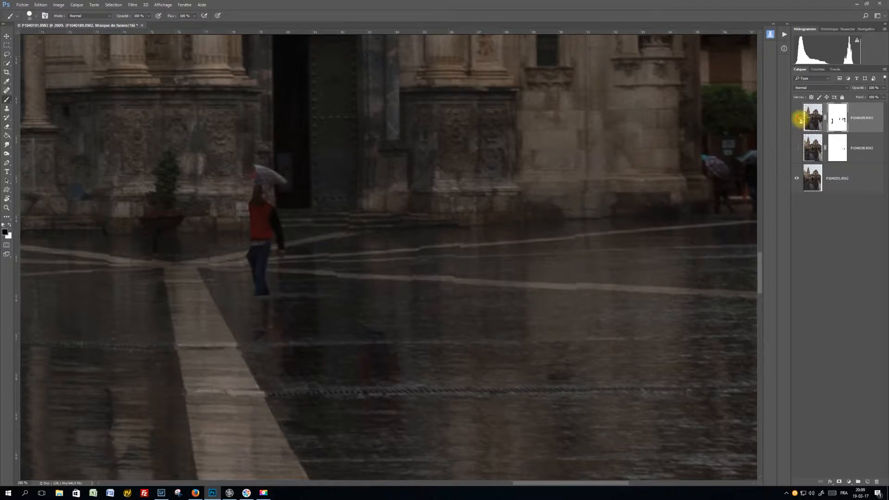
{"action": "left_click", "coordinate": [800, 120]}
{"action": "left_click", "coordinate": [800, 120]}
{"action": "left_click", "coordinate": [800, 119]}
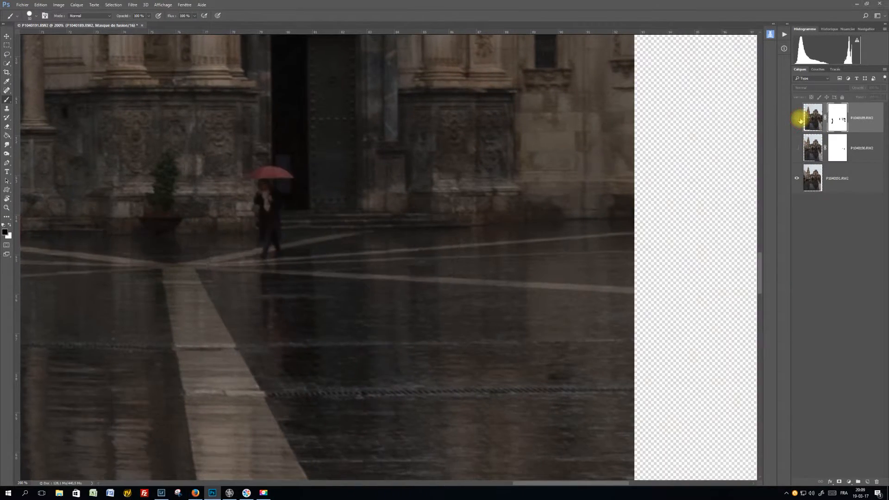
{"action": "left_click", "coordinate": [800, 119]}
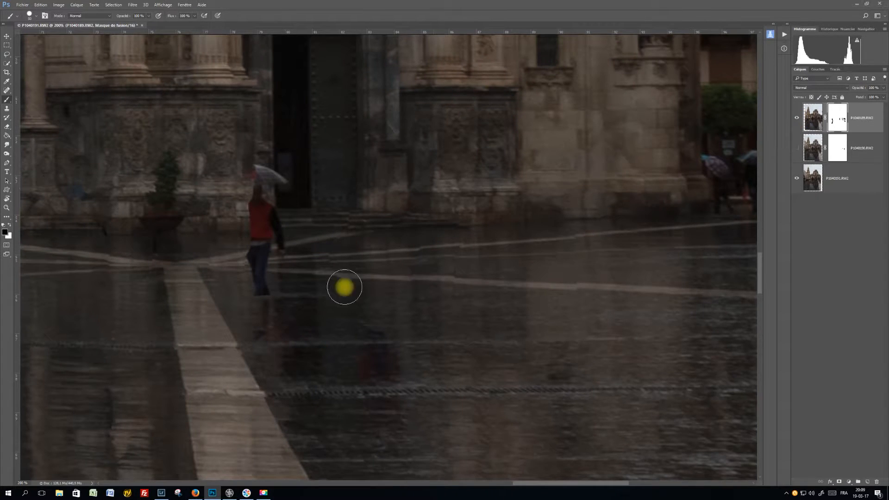
{"action": "mouse_move", "coordinate": [343, 288]}
{"action": "left_mouse_down"}
{"action": "mouse_move", "coordinate": [269, 292]}
{"action": "mouse_move", "coordinate": [261, 290]}
{"action": "mouse_move", "coordinate": [285, 284]}
{"action": "mouse_move", "coordinate": [264, 282]}
{"action": "mouse_move", "coordinate": [275, 270]}
{"action": "mouse_move", "coordinate": [254, 270]}
{"action": "mouse_move", "coordinate": [285, 257]}
{"action": "mouse_move", "coordinate": [278, 272]}
{"action": "mouse_move", "coordinate": [249, 260]}
{"action": "left_mouse_up"}
{"action": "mouse_move", "coordinate": [246, 252]}
{"action": "left_mouse_down"}
{"action": "mouse_move", "coordinate": [242, 167]}
{"action": "mouse_move", "coordinate": [289, 176]}
{"action": "mouse_move", "coordinate": [259, 188]}
{"action": "mouse_move", "coordinate": [249, 216]}
{"action": "mouse_move", "coordinate": [234, 198]}
{"action": "mouse_move", "coordinate": [283, 277]}
{"action": "mouse_move", "coordinate": [268, 321]}
{"action": "mouse_move", "coordinate": [553, 296]}
{"action": "mouse_move", "coordinate": [410, 324]}
{"action": "left_mouse_up"}
Show the middle layer and try to remove the umbrella remnant beside the potted shrub with black on the top layer's mask, and restore it with white.
{"action": "key", "text": "space"}
{"action": "mouse_move", "coordinate": [474, 314]}
{"action": "left_mouse_down"}
{"action": "mouse_move", "coordinate": [393, 331]}
{"action": "mouse_move", "coordinate": [529, 260]}
{"action": "mouse_move", "coordinate": [418, 300]}
{"action": "mouse_move", "coordinate": [440, 352]}
{"action": "mouse_move", "coordinate": [468, 252]}
{"action": "left_mouse_up"}
{"action": "left_click", "coordinate": [829, 159]}
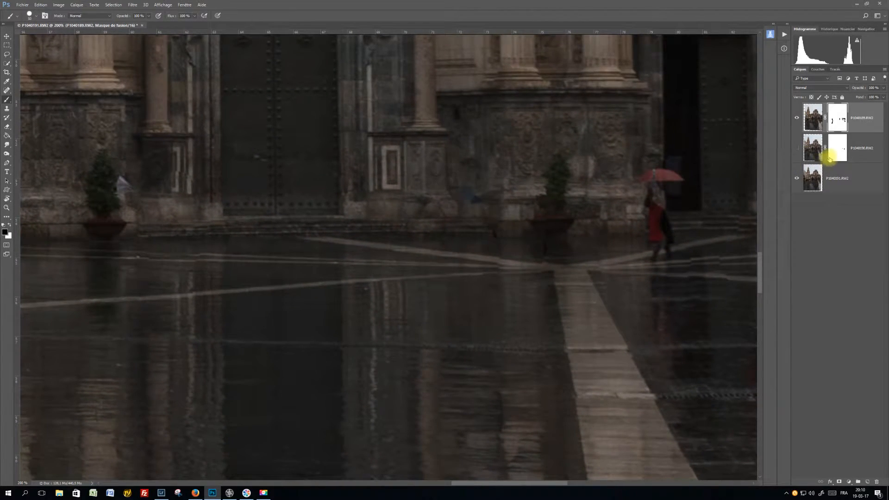
{"action": "left_click", "coordinate": [796, 149]}
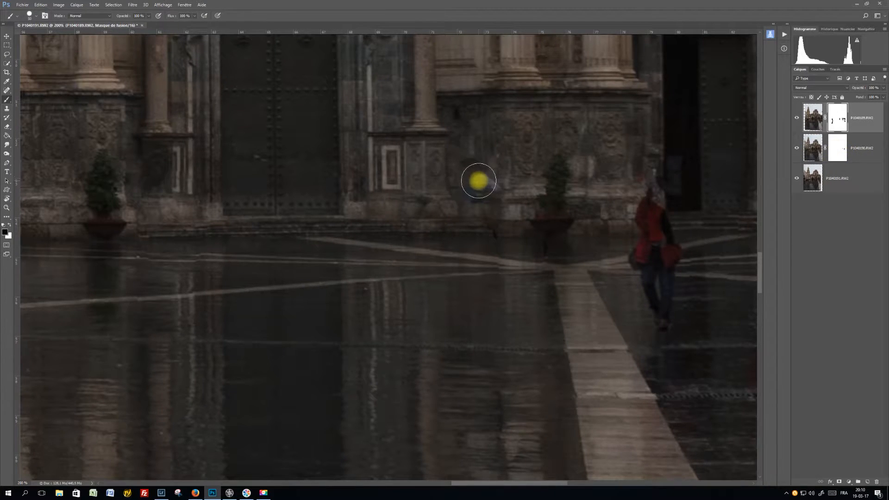
{"action": "left_click_drag", "start_coordinate": [478, 181], "coordinate": [485, 186]}
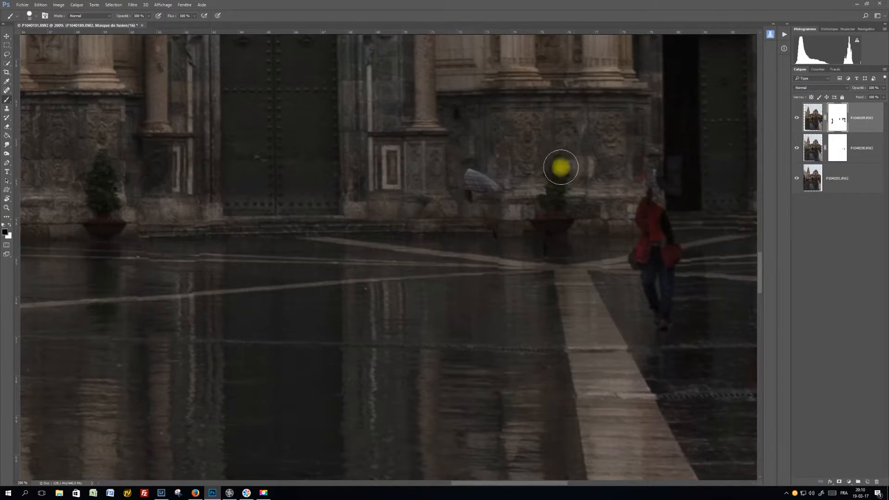
{"action": "key", "text": "x"}
{"action": "left_click_drag", "start_coordinate": [470, 180], "coordinate": [490, 189]}
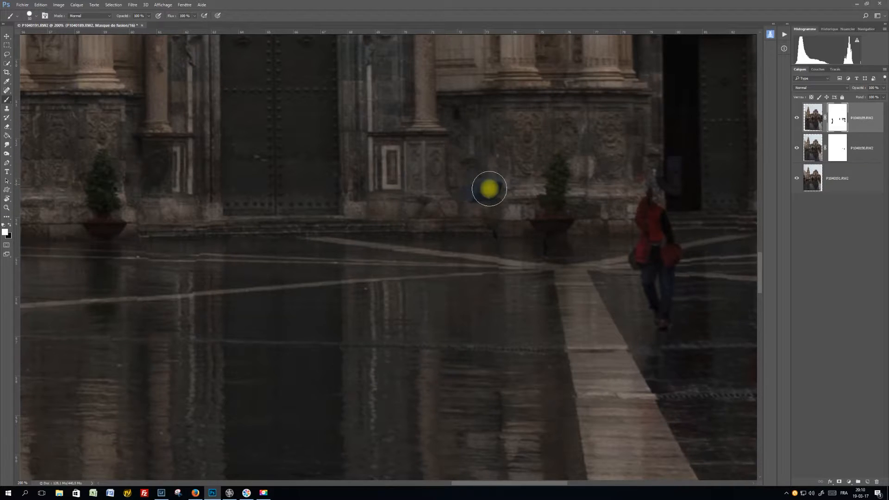
Paint black on the middle layer's mask over the blue umbrella remnant beside the potted shrub.
{"action": "left_click", "coordinate": [841, 156]}
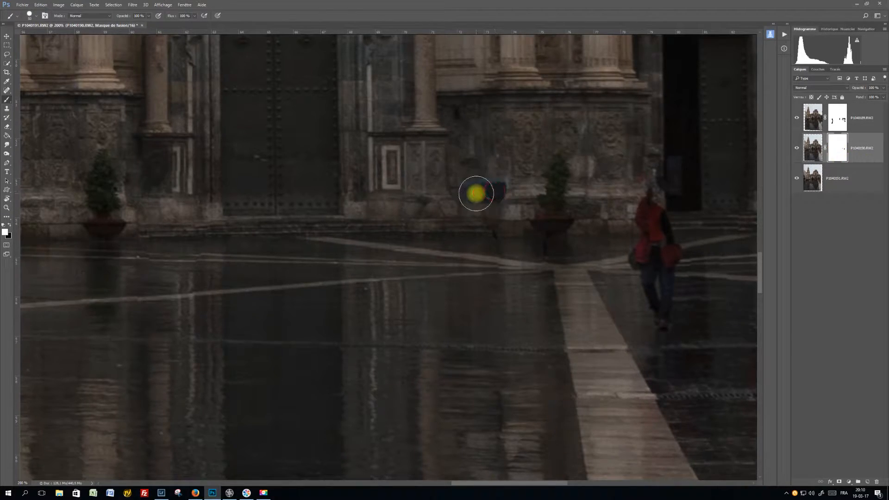
{"action": "key", "text": "x"}
{"action": "mouse_move", "coordinate": [476, 194]}
{"action": "left_mouse_down"}
{"action": "mouse_move", "coordinate": [498, 186]}
{"action": "mouse_move", "coordinate": [469, 198]}
{"action": "mouse_move", "coordinate": [494, 184]}
{"action": "mouse_move", "coordinate": [475, 192]}
{"action": "left_mouse_up"}
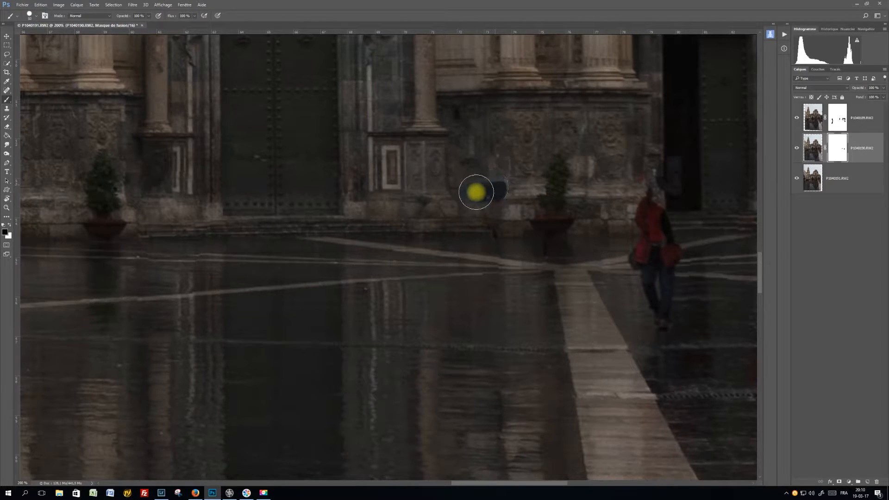
Hide the middle layer, compare against the bottom photo, and paint black on the top layer's mask over the blue umbrella beside the shrub.
{"action": "left_click", "coordinate": [795, 149]}
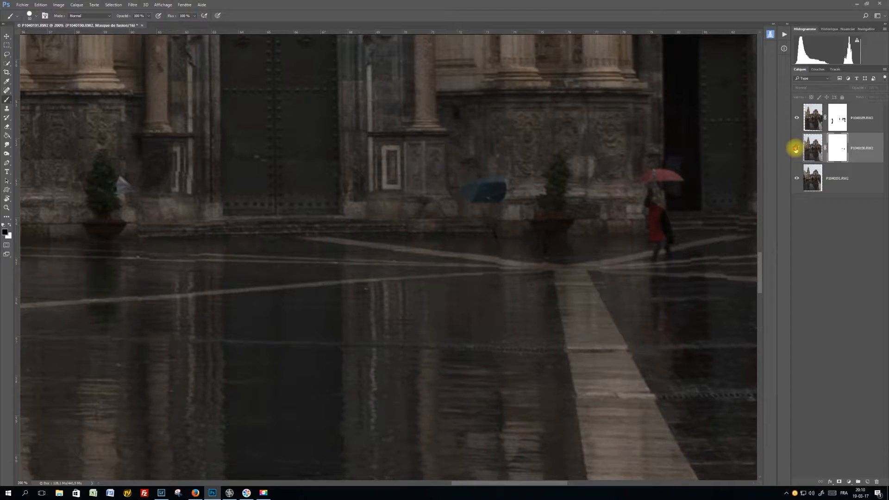
{"action": "left_click", "coordinate": [796, 149]}
{"action": "left_click", "coordinate": [797, 149]}
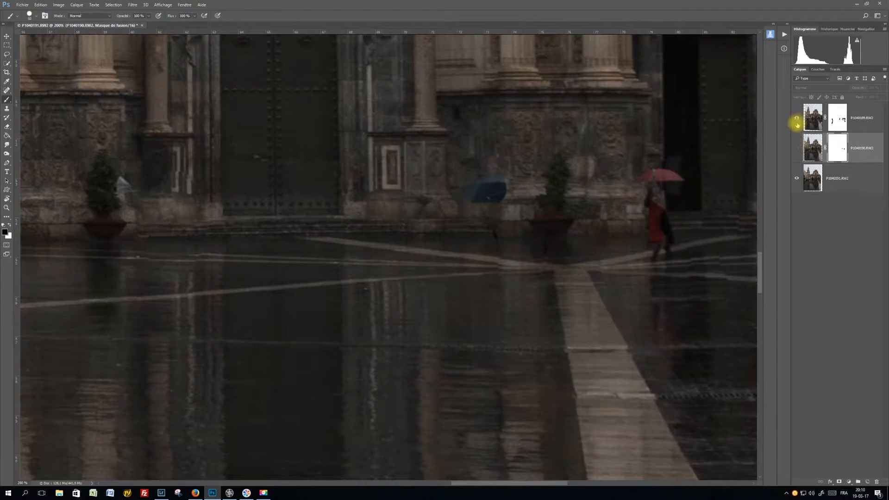
{"action": "left_click", "coordinate": [797, 120]}
{"action": "left_click", "coordinate": [797, 119]}
{"action": "left_click", "coordinate": [797, 119]}
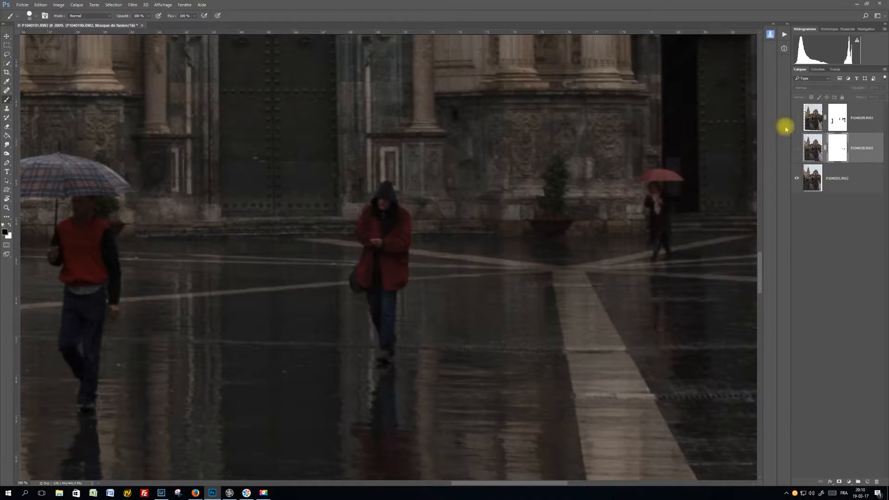
{"action": "left_click", "coordinate": [796, 119]}
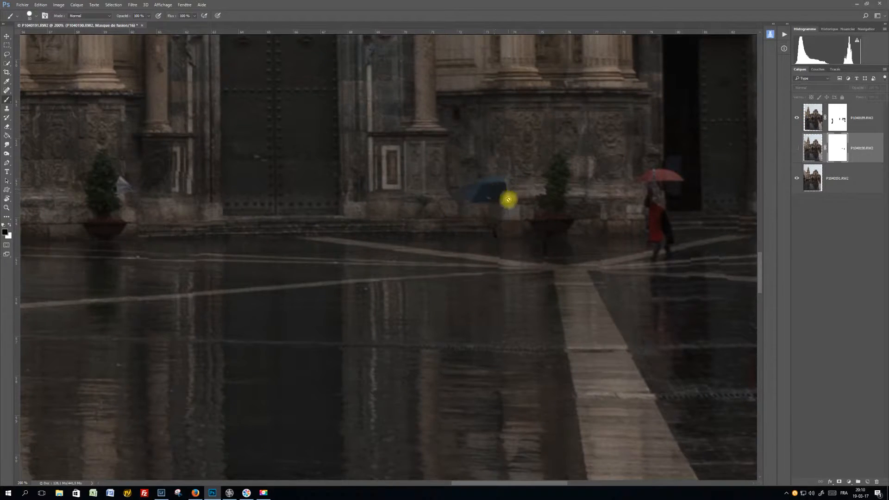
{"action": "left_click", "coordinate": [838, 117]}
{"action": "mouse_move", "coordinate": [478, 194]}
{"action": "left_mouse_down"}
{"action": "mouse_move", "coordinate": [497, 188]}
{"action": "mouse_move", "coordinate": [464, 195]}
{"action": "mouse_move", "coordinate": [477, 194]}
{"action": "mouse_move", "coordinate": [490, 220]}
{"action": "left_mouse_up"}
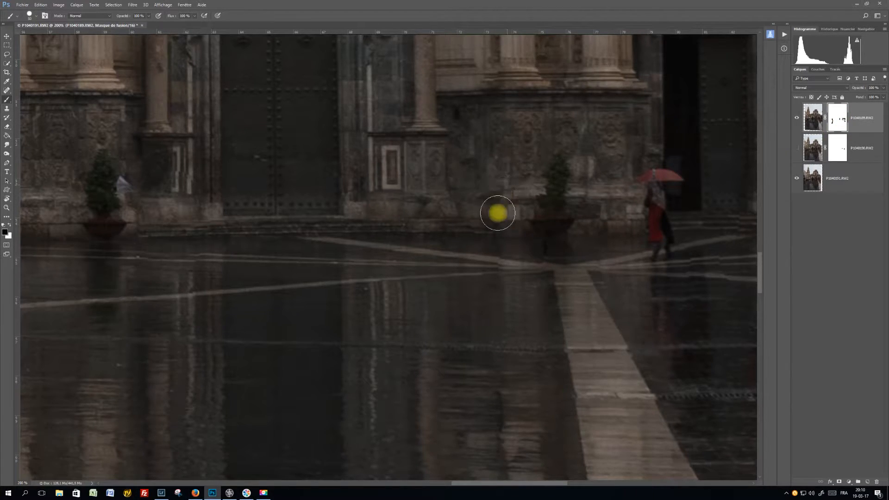
Show the middle layer and retouch the top layer's mask with white and black over the red and black remnants between the two doors.
{"action": "left_click", "coordinate": [796, 148]}
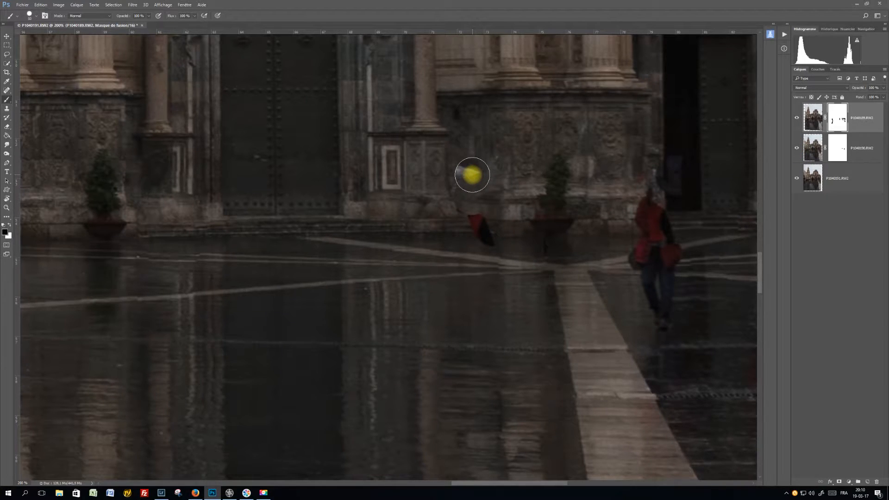
{"action": "mouse_move", "coordinate": [472, 174]}
{"action": "left_mouse_down"}
{"action": "mouse_move", "coordinate": [476, 199]}
{"action": "mouse_move", "coordinate": [467, 206]}
{"action": "mouse_move", "coordinate": [483, 230]}
{"action": "mouse_move", "coordinate": [466, 222]}
{"action": "mouse_move", "coordinate": [485, 241]}
{"action": "mouse_move", "coordinate": [491, 220]}
{"action": "mouse_move", "coordinate": [501, 236]}
{"action": "mouse_move", "coordinate": [477, 257]}
{"action": "mouse_move", "coordinate": [471, 243]}
{"action": "mouse_move", "coordinate": [504, 231]}
{"action": "mouse_move", "coordinate": [516, 223]}
{"action": "mouse_move", "coordinate": [510, 217]}
{"action": "mouse_move", "coordinate": [511, 253]}
{"action": "left_mouse_up"}
{"action": "key", "text": "x"}
{"action": "key", "text": "x"}
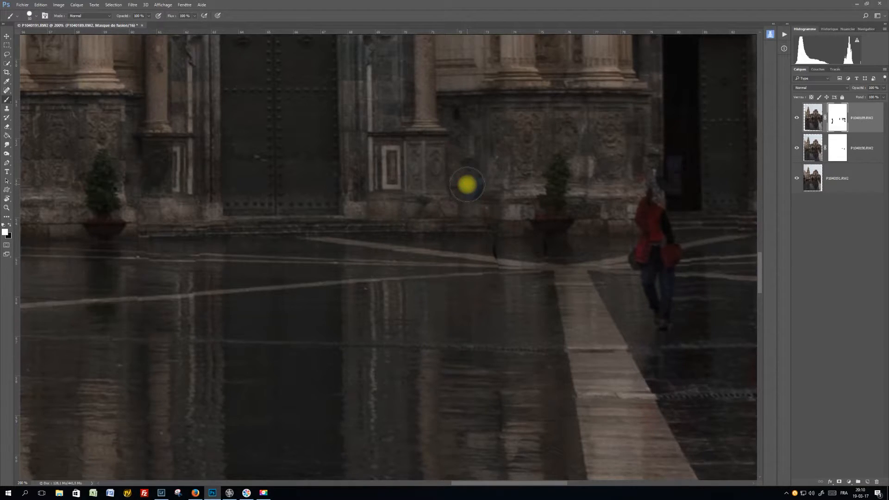
{"action": "key", "text": "x"}
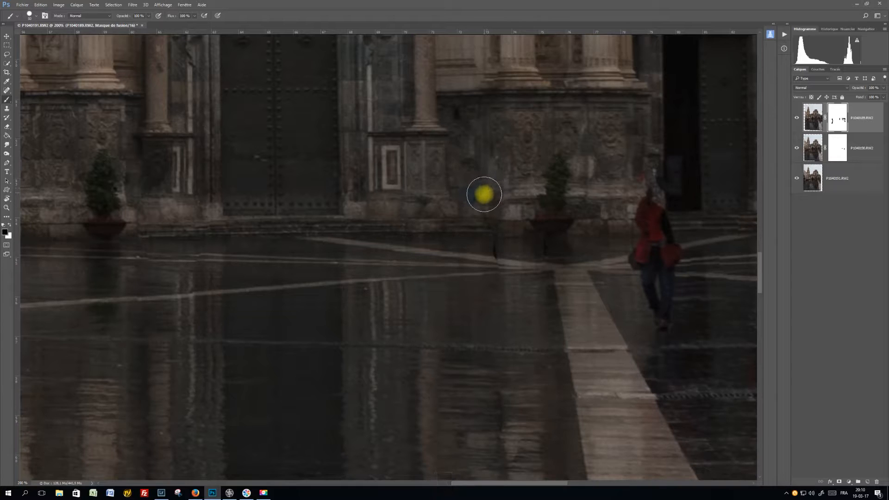
{"action": "left_click", "coordinate": [474, 201]}
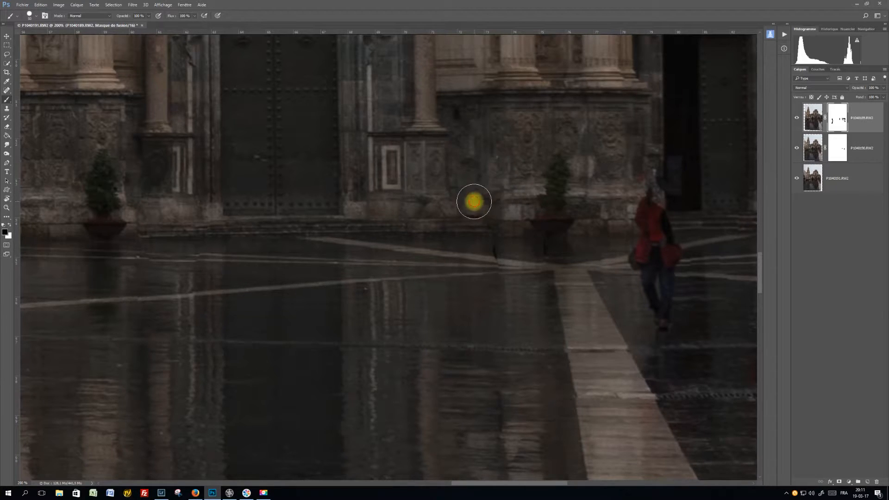
Compare the top layer with the layers beneath it around the couple under the black umbrella near the café terrace.
{"action": "key", "text": "space"}
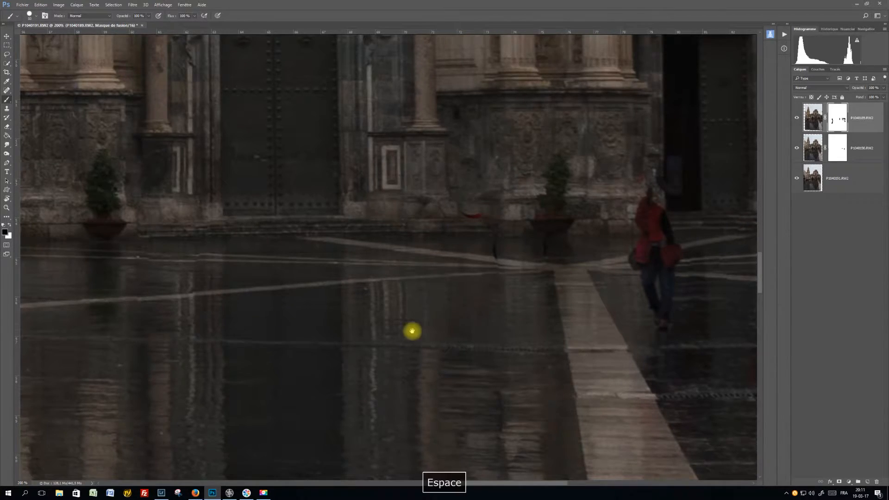
{"action": "left_click_drag", "start_coordinate": [412, 330], "coordinate": [536, 180]}
{"action": "left_click_drag", "start_coordinate": [444, 283], "coordinate": [554, 264]}
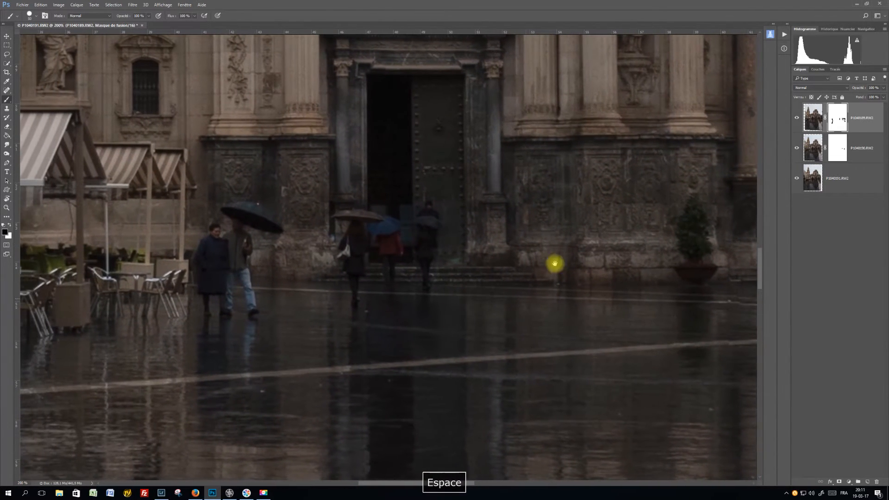
{"action": "left_click", "coordinate": [796, 118]}
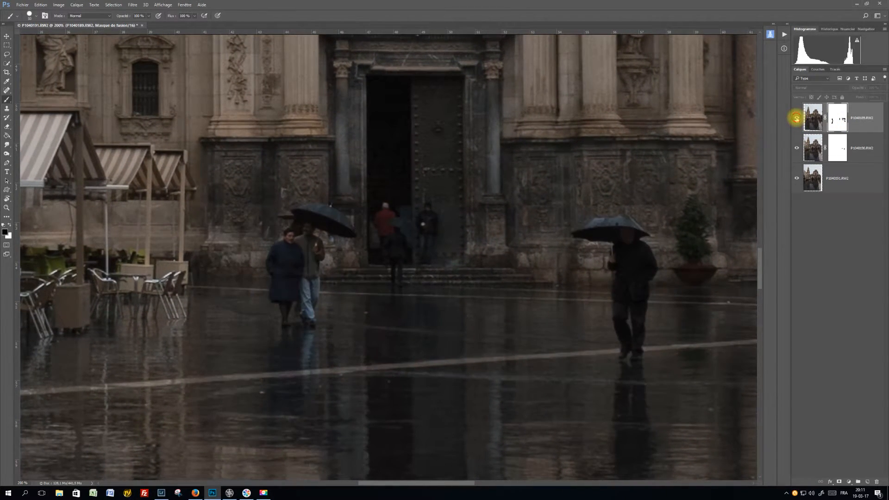
{"action": "left_click", "coordinate": [796, 119]}
{"action": "left_click", "coordinate": [796, 119]}
{"action": "left_click", "coordinate": [797, 118]}
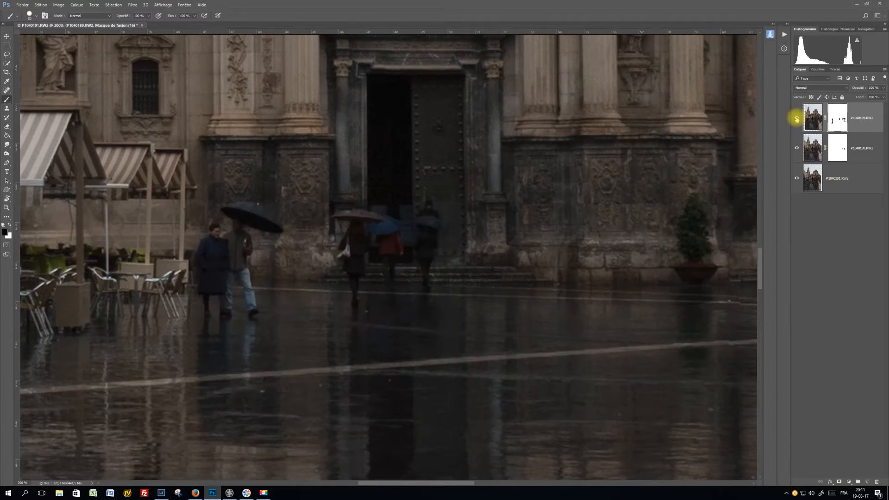
{"action": "left_click", "coordinate": [796, 118]}
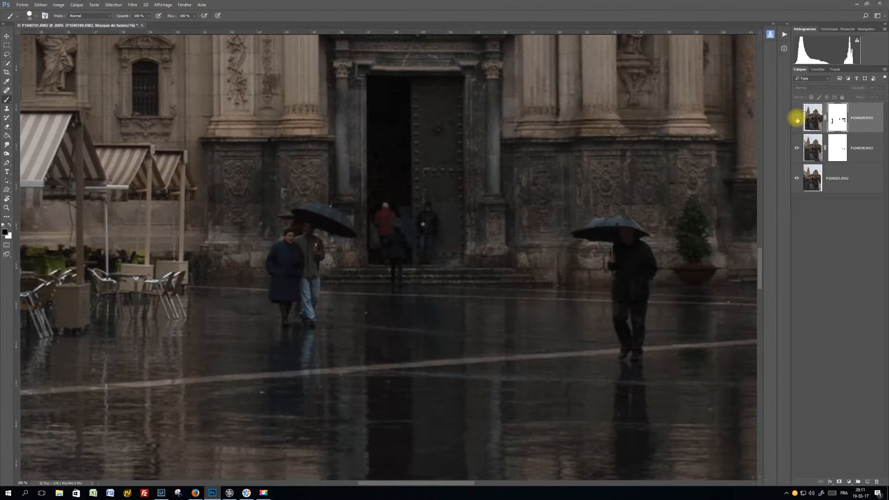
{"action": "left_click", "coordinate": [796, 118]}
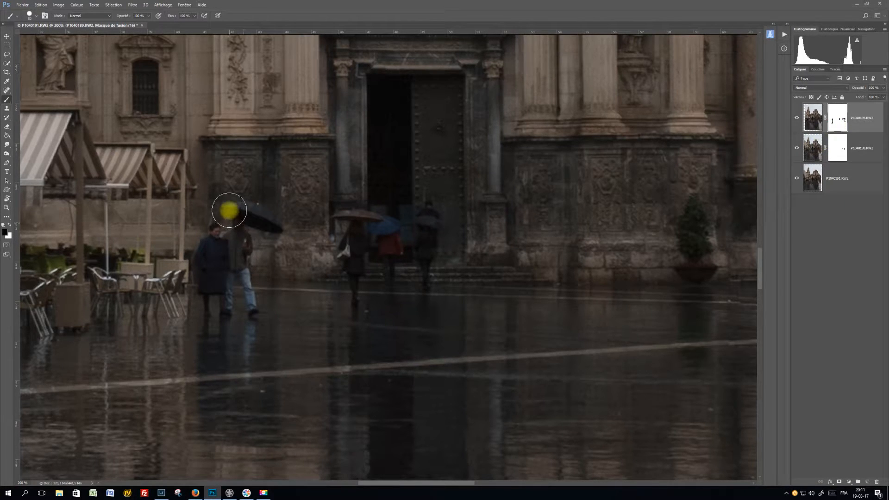
Paint black on the top layer's mask over the couple under the black umbrella near the café terrace, and white over the strip beside them.
{"action": "mouse_move", "coordinate": [228, 209]}
{"action": "left_mouse_down"}
{"action": "mouse_move", "coordinate": [268, 224]}
{"action": "mouse_move", "coordinate": [233, 265]}
{"action": "mouse_move", "coordinate": [231, 231]}
{"action": "mouse_move", "coordinate": [219, 231]}
{"action": "mouse_move", "coordinate": [221, 275]}
{"action": "mouse_move", "coordinate": [209, 250]}
{"action": "mouse_move", "coordinate": [217, 303]}
{"action": "mouse_move", "coordinate": [213, 280]}
{"action": "mouse_move", "coordinate": [211, 417]}
{"action": "mouse_move", "coordinate": [243, 301]}
{"action": "mouse_move", "coordinate": [241, 266]}
{"action": "mouse_move", "coordinate": [245, 401]}
{"action": "mouse_move", "coordinate": [238, 332]}
{"action": "mouse_move", "coordinate": [199, 346]}
{"action": "mouse_move", "coordinate": [201, 388]}
{"action": "mouse_move", "coordinate": [196, 351]}
{"action": "mouse_move", "coordinate": [195, 419]}
{"action": "mouse_move", "coordinate": [263, 414]}
{"action": "mouse_move", "coordinate": [264, 378]}
{"action": "mouse_move", "coordinate": [245, 308]}
{"action": "mouse_move", "coordinate": [257, 352]}
{"action": "mouse_move", "coordinate": [207, 349]}
{"action": "mouse_move", "coordinate": [314, 348]}
{"action": "left_mouse_up"}
{"action": "key", "text": "x"}
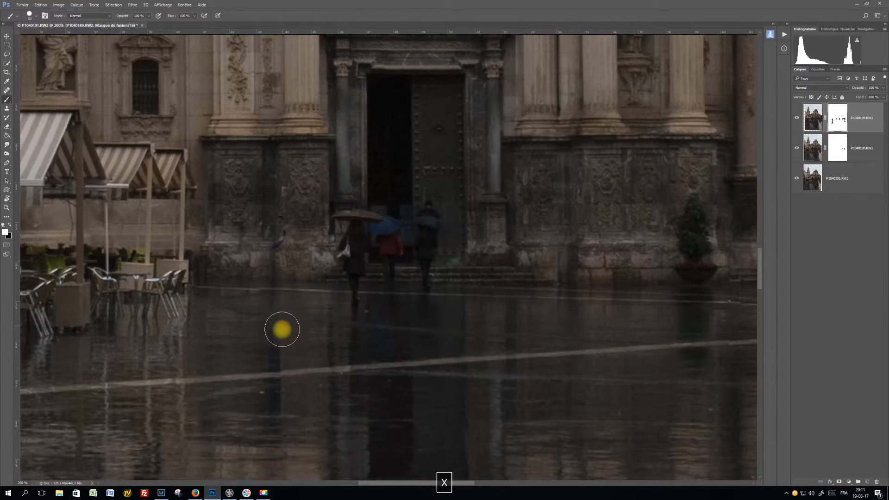
{"action": "mouse_move", "coordinate": [287, 409]}
{"action": "left_mouse_down"}
{"action": "mouse_move", "coordinate": [288, 421]}
{"action": "mouse_move", "coordinate": [301, 341]}
{"action": "mouse_move", "coordinate": [277, 225]}
{"action": "left_mouse_up"}
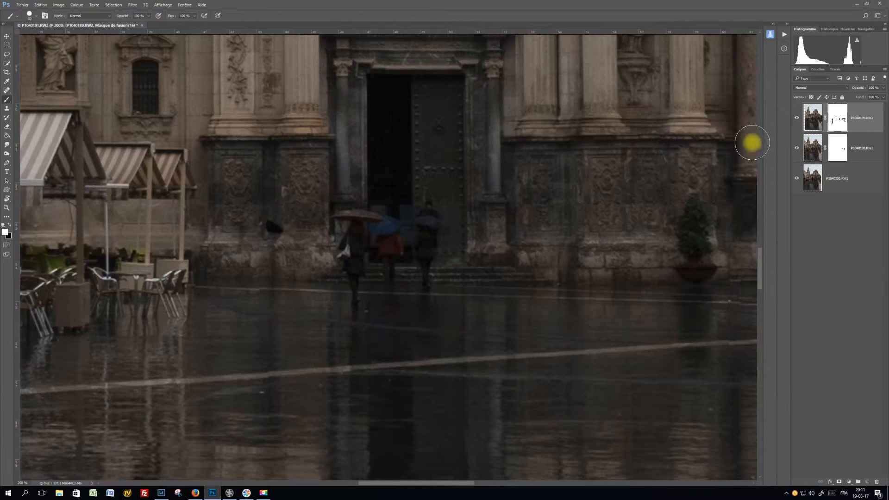
Hide the middle layer, compare the top layer with the bottom photo, and try to paint white over the black umbrella remnant near the terrace.
{"action": "left_click", "coordinate": [796, 148]}
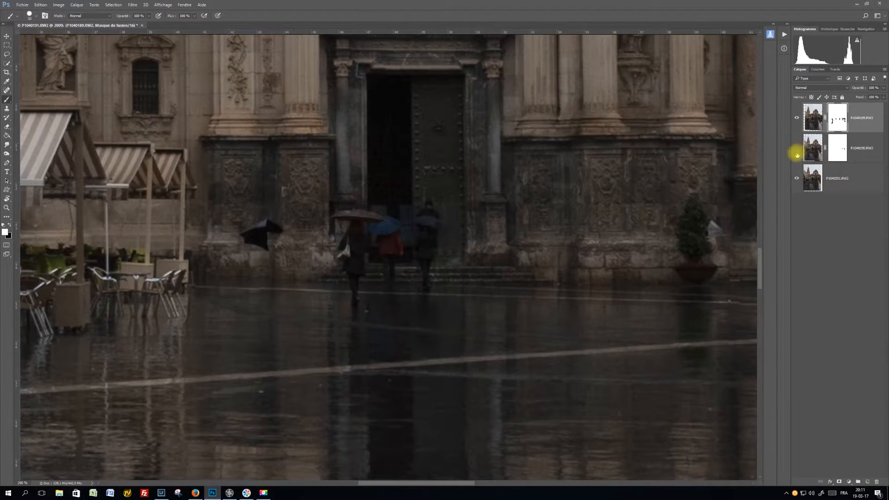
{"action": "left_click", "coordinate": [796, 118]}
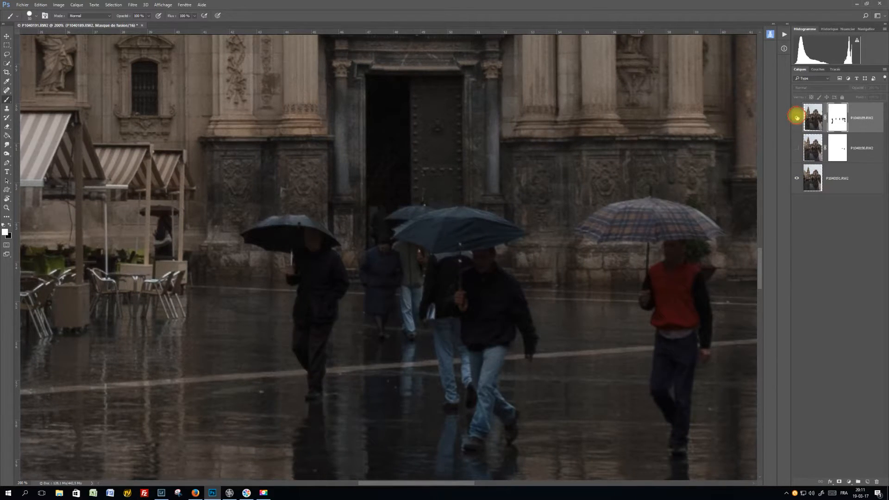
{"action": "left_click", "coordinate": [797, 118]}
{"action": "left_click", "coordinate": [797, 118]}
{"action": "left_click", "coordinate": [797, 118]}
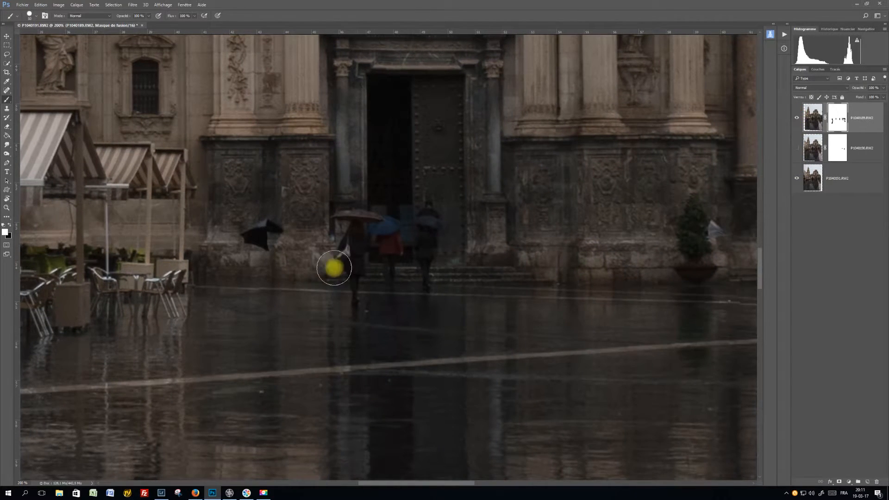
{"action": "left_click_drag", "start_coordinate": [239, 241], "coordinate": [254, 235]}
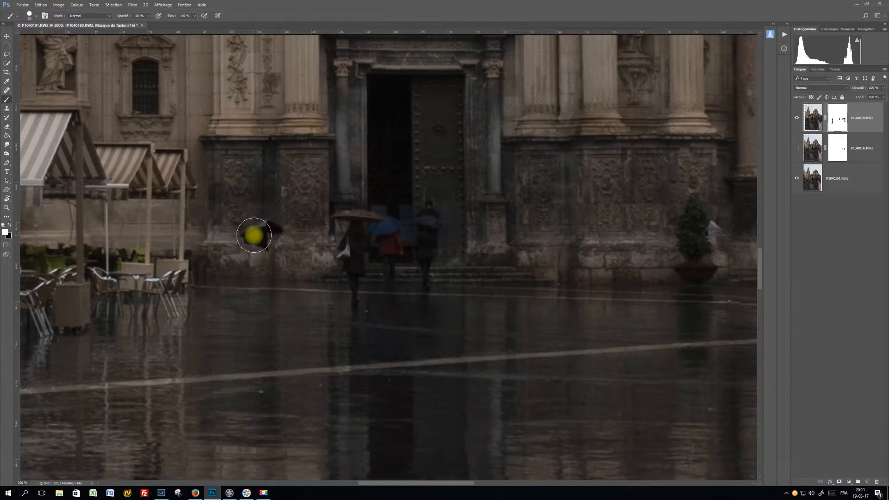
{"action": "left_click", "coordinate": [833, 153]}
{"action": "left_click", "coordinate": [805, 148]}
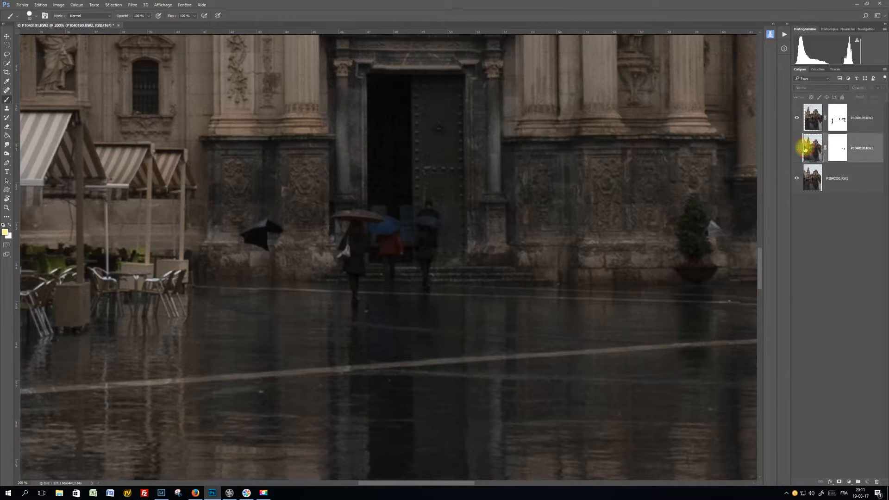
{"action": "left_click", "coordinate": [797, 148]}
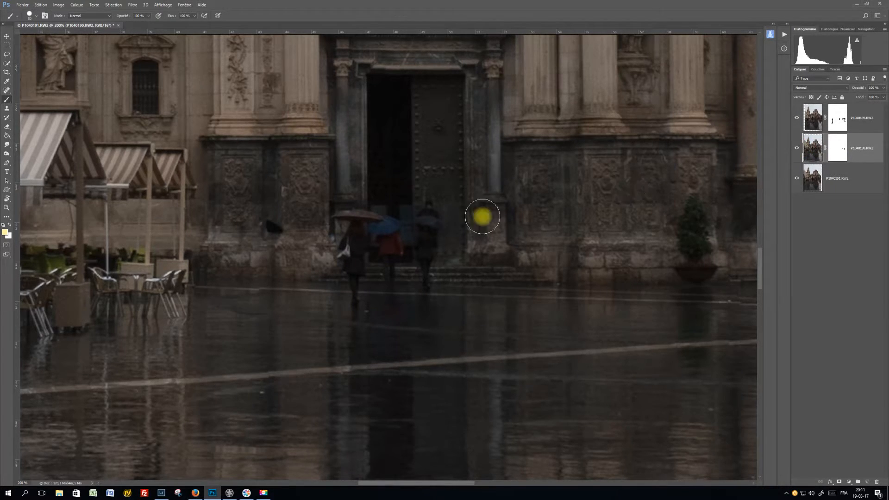
{"action": "key", "text": "x"}
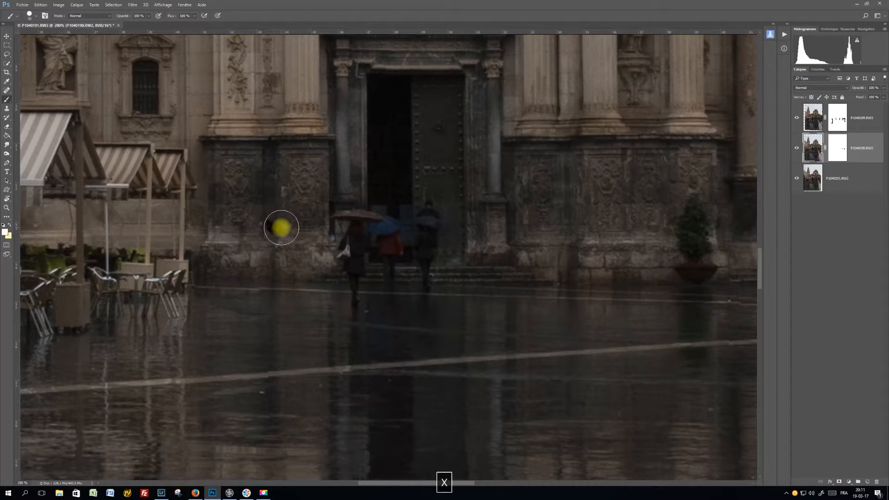
{"action": "mouse_move", "coordinate": [275, 228]}
{"action": "left_mouse_down"}
{"action": "mouse_move", "coordinate": [294, 230]}
{"action": "mouse_move", "coordinate": [318, 254]}
{"action": "mouse_move", "coordinate": [304, 253]}
{"action": "left_mouse_up"}
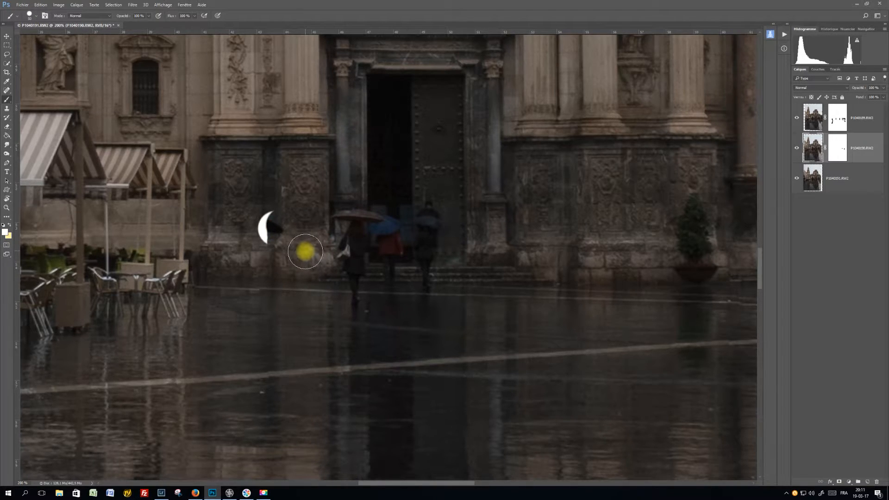
{"action": "key", "text": "ctrl+z"}
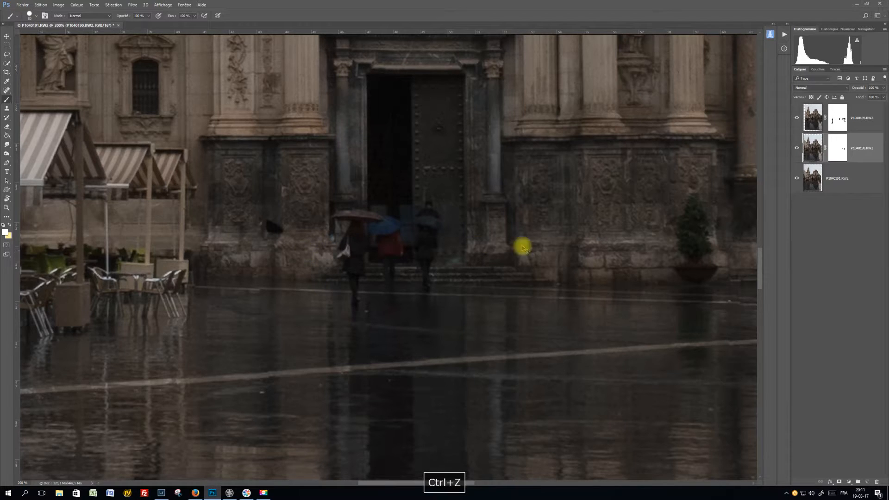
Shrink the brush and try painting white and black on the middle layer's mask over the small black umbrella remnant on the wall.
{"action": "left_click", "coordinate": [837, 149]}
{"action": "mouse_move", "coordinate": [282, 240]}
{"action": "left_mouse_down"}
{"action": "mouse_move", "coordinate": [281, 227]}
{"action": "mouse_move", "coordinate": [270, 226]}
{"action": "left_mouse_up"}
{"action": "right_click", "coordinate": [281, 227]}
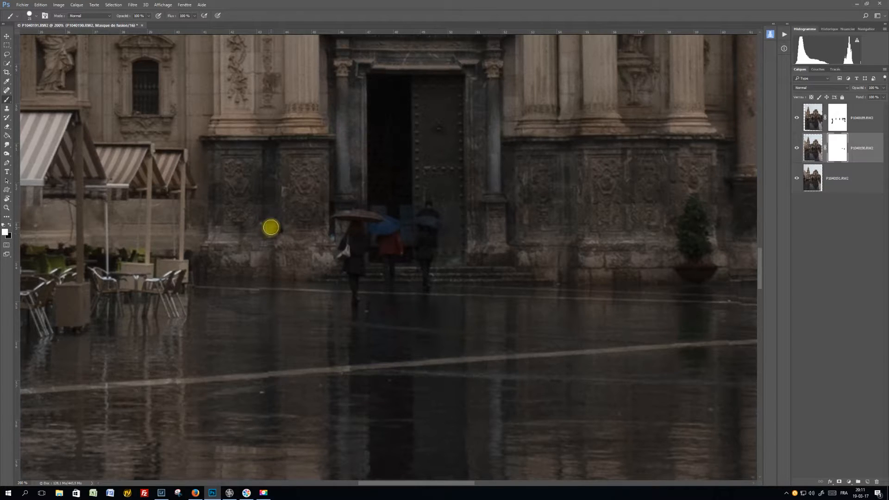
{"action": "key", "text": "x"}
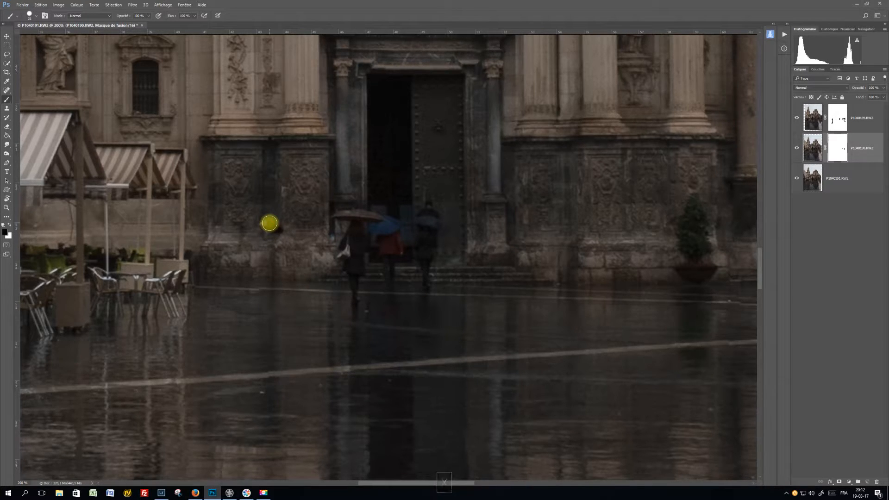
{"action": "left_click_drag", "start_coordinate": [270, 223], "coordinate": [299, 231]}
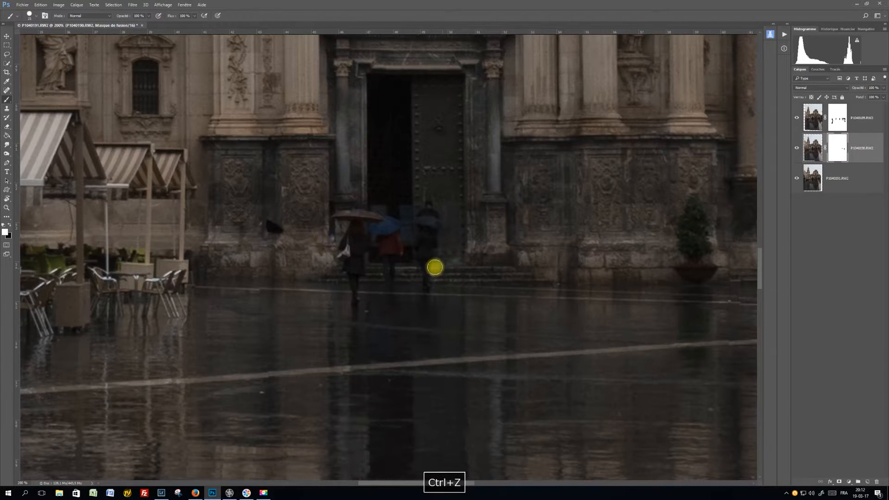
Compare the three photos, hide the middle layer, and paint black on the top layer's mask over the woman under the brown umbrella.
{"action": "left_click", "coordinate": [797, 118]}
{"action": "left_click", "coordinate": [797, 118]}
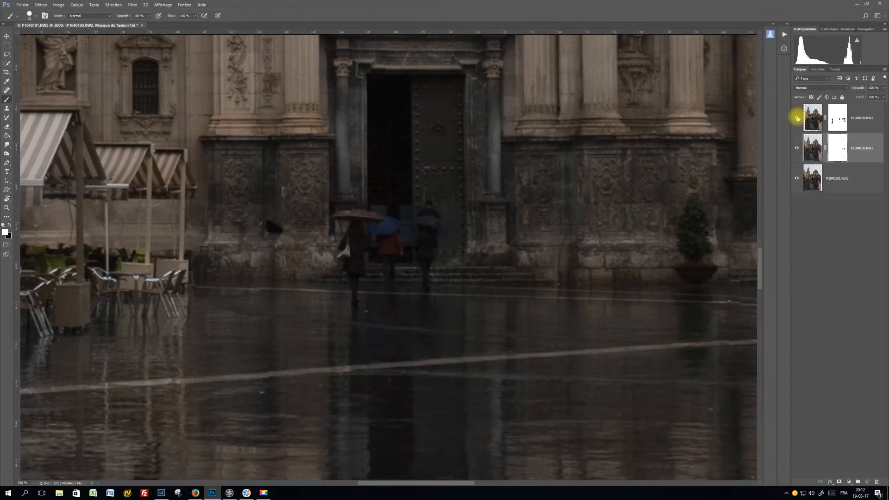
{"action": "left_click", "coordinate": [797, 118]}
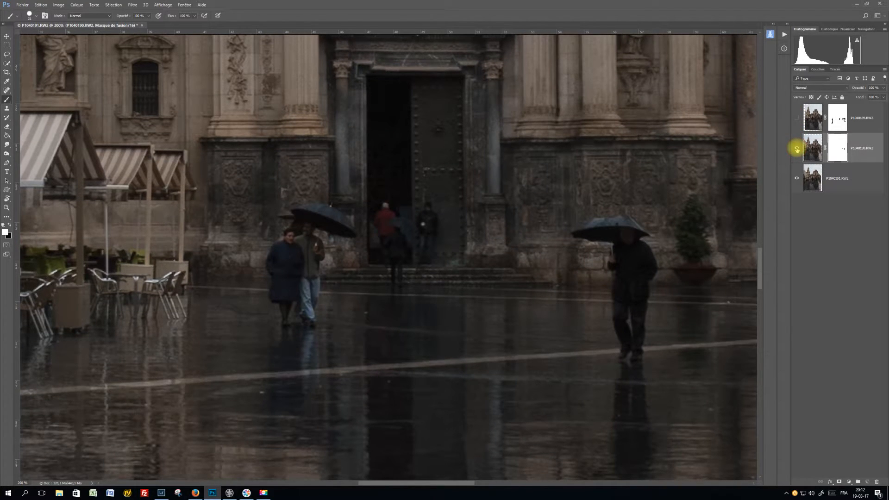
{"action": "left_click", "coordinate": [796, 149]}
{"action": "left_click", "coordinate": [797, 148]}
{"action": "left_click", "coordinate": [797, 148]}
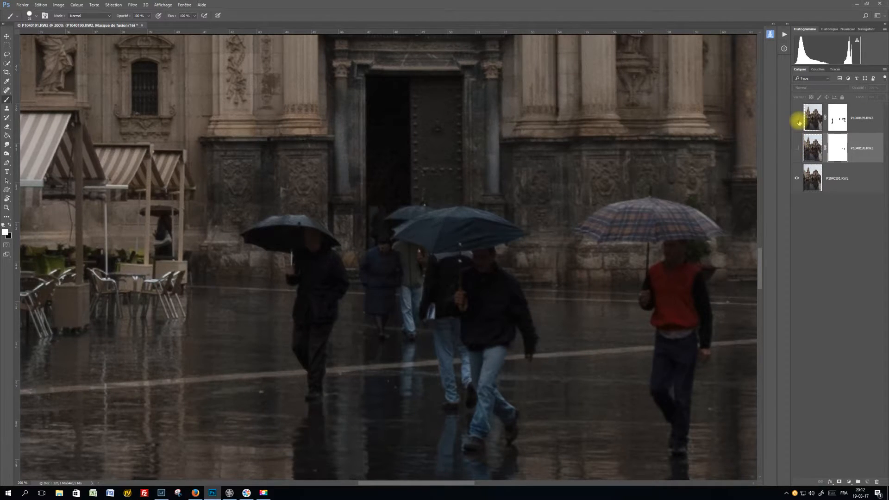
{"action": "left_click", "coordinate": [797, 118]}
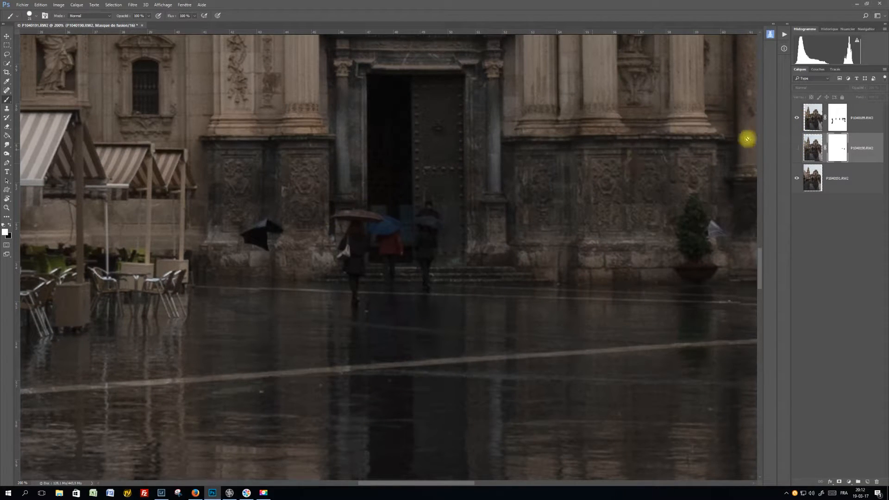
{"action": "left_click", "coordinate": [834, 121]}
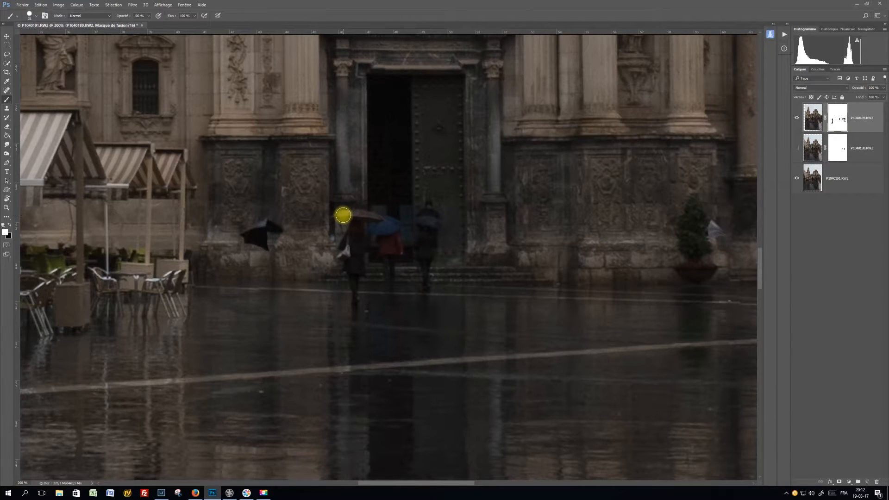
{"action": "key", "text": "x"}
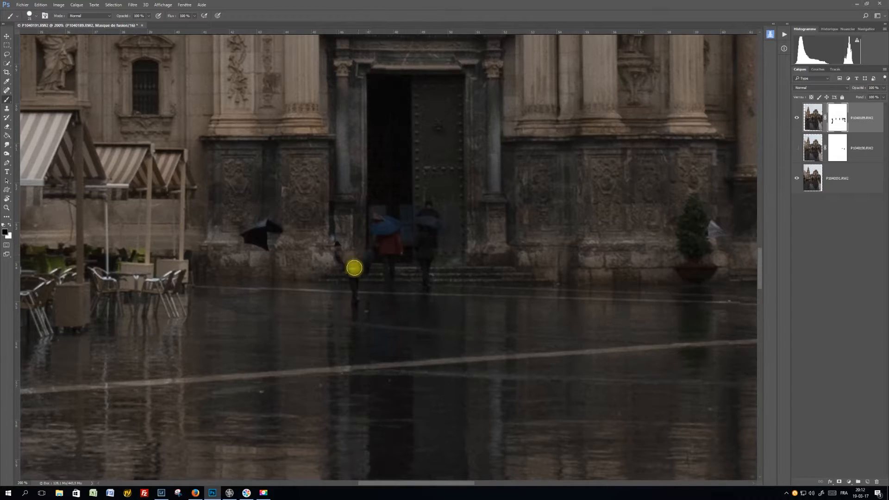
Show the middle layer and paint black on its mask over the blue umbrella remnant on the pillar beside the open door.
{"action": "left_click", "coordinate": [797, 148]}
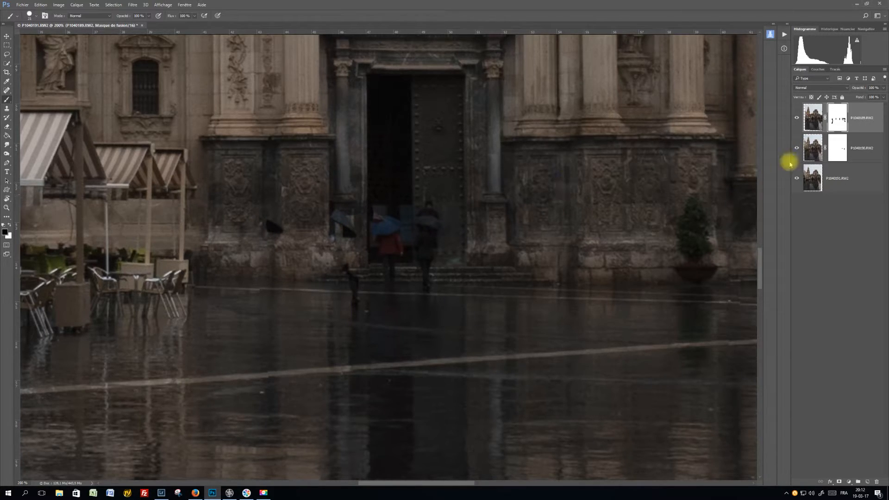
{"action": "left_click", "coordinate": [843, 149]}
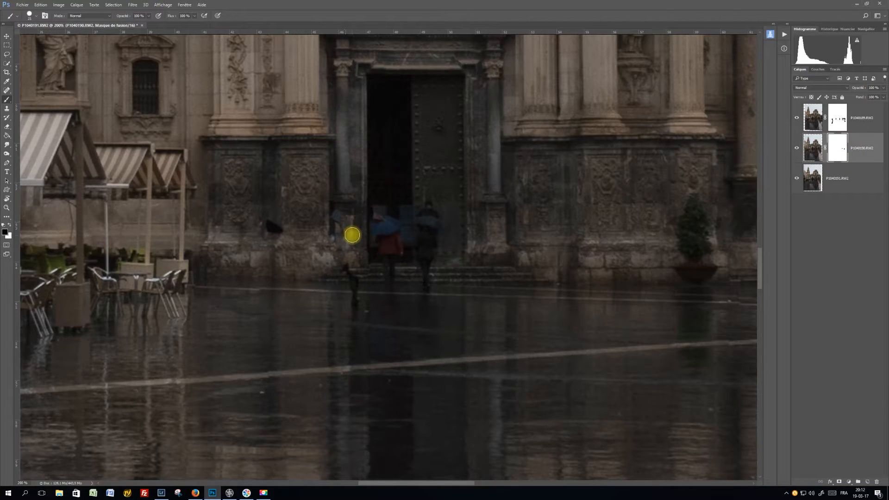
{"action": "mouse_move", "coordinate": [352, 234]}
{"action": "left_mouse_down"}
{"action": "mouse_move", "coordinate": [341, 213]}
{"action": "mouse_move", "coordinate": [344, 246]}
{"action": "mouse_move", "coordinate": [338, 214]}
{"action": "mouse_move", "coordinate": [340, 264]}
{"action": "mouse_move", "coordinate": [355, 278]}
{"action": "mouse_move", "coordinate": [358, 307]}
{"action": "mouse_move", "coordinate": [357, 287]}
{"action": "mouse_move", "coordinate": [364, 293]}
{"action": "mouse_move", "coordinate": [349, 264]}
{"action": "left_mouse_up"}
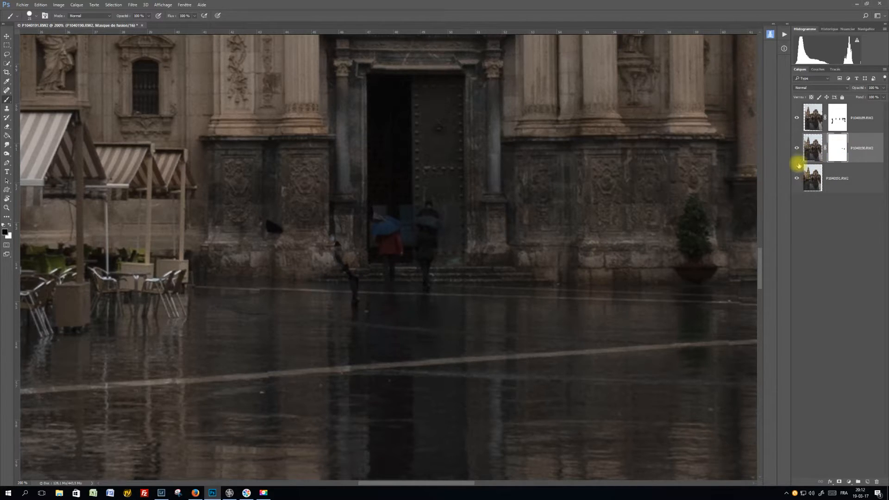
Compare with the top layer hidden and paint white on the middle layer's mask over the leg remnant in front of the steps.
{"action": "left_click", "coordinate": [797, 119]}
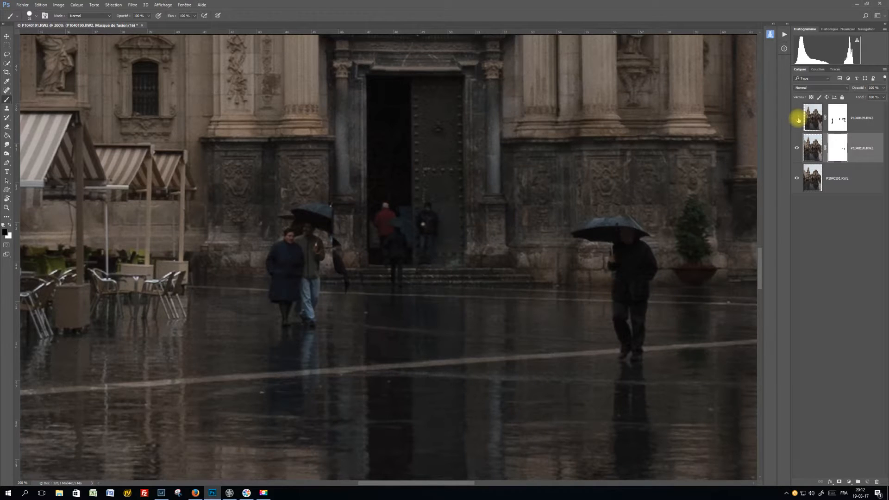
{"action": "left_click", "coordinate": [797, 120]}
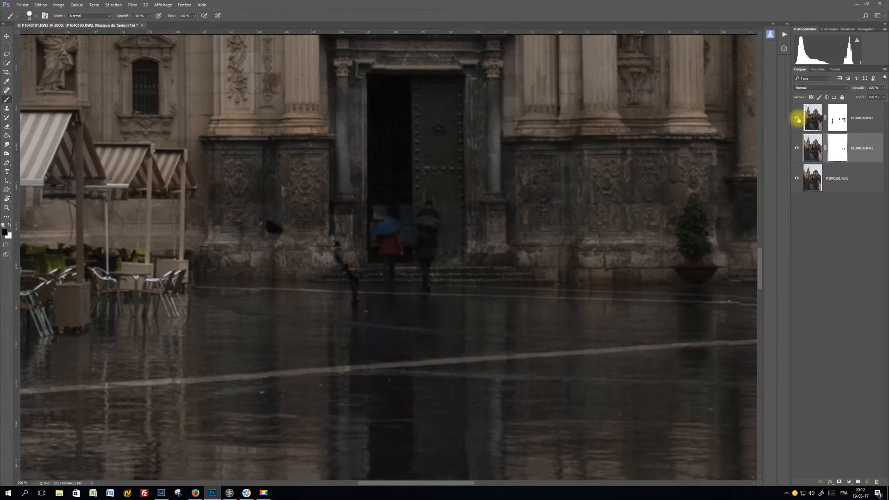
{"action": "left_click", "coordinate": [797, 119]}
{"action": "left_click", "coordinate": [797, 119]}
{"action": "key", "text": "x"}
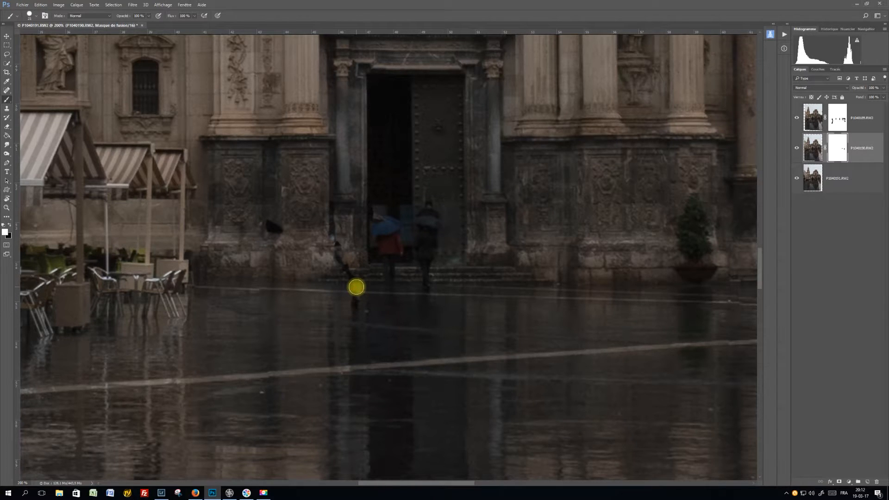
{"action": "mouse_move", "coordinate": [350, 289]}
{"action": "left_mouse_down"}
{"action": "mouse_move", "coordinate": [406, 261]}
{"action": "mouse_move", "coordinate": [354, 275]}
{"action": "mouse_move", "coordinate": [356, 296]}
{"action": "mouse_move", "coordinate": [348, 275]}
{"action": "mouse_move", "coordinate": [353, 302]}
{"action": "mouse_move", "coordinate": [341, 265]}
{"action": "mouse_move", "coordinate": [363, 302]}
{"action": "mouse_move", "coordinate": [351, 337]}
{"action": "mouse_move", "coordinate": [363, 315]}
{"action": "left_mouse_up"}
{"action": "key", "text": "x"}
Compare the top layer with the layers beneath it and examine the whole photo for remaining passers-by.
{"action": "left_click", "coordinate": [828, 131]}
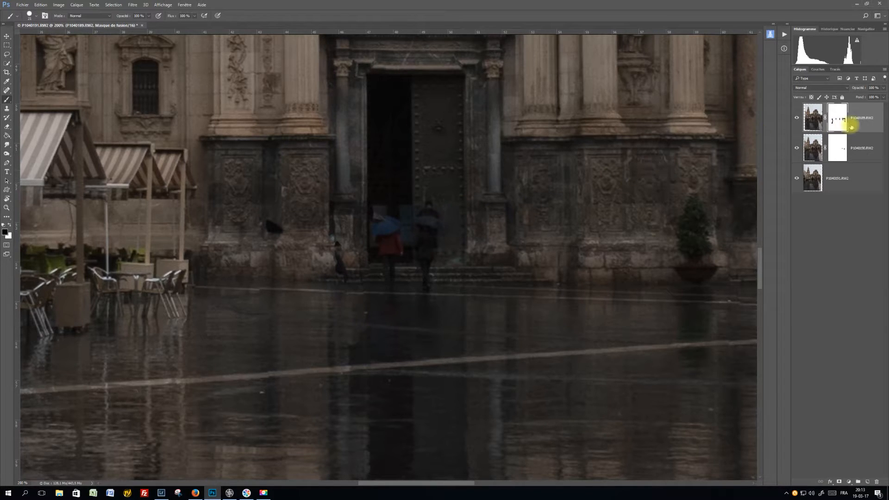
{"action": "left_click", "coordinate": [796, 120]}
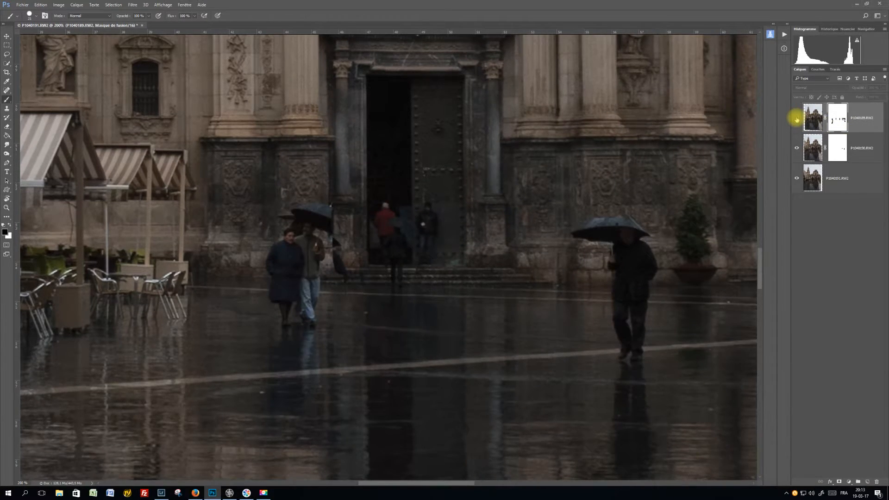
{"action": "left_click", "coordinate": [796, 119]}
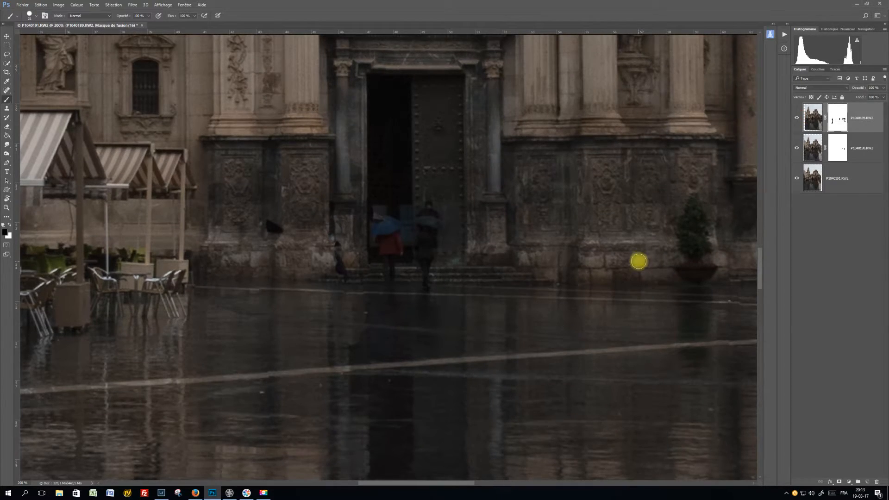
{"action": "key", "text": "ctrl+minus"}
{"action": "key", "text": "ctrl+minus"}
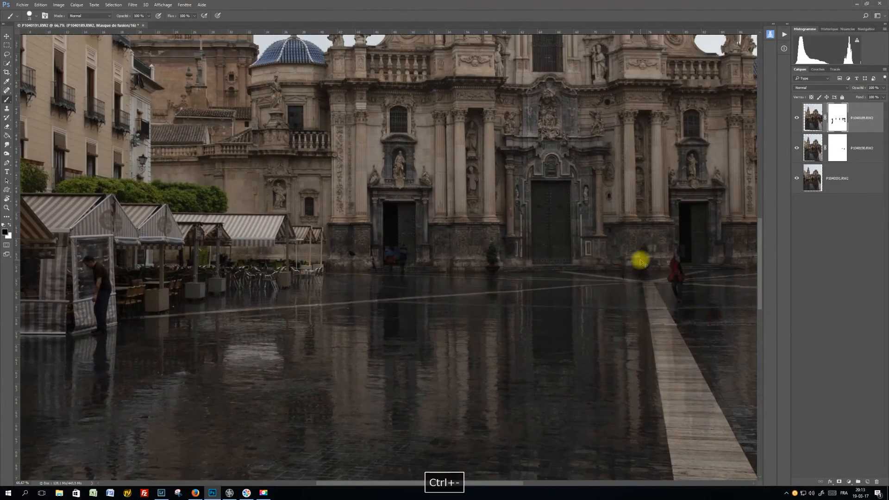
{"action": "key", "text": "ctrl+minus"}
{"action": "key", "text": "ctrl+minus"}
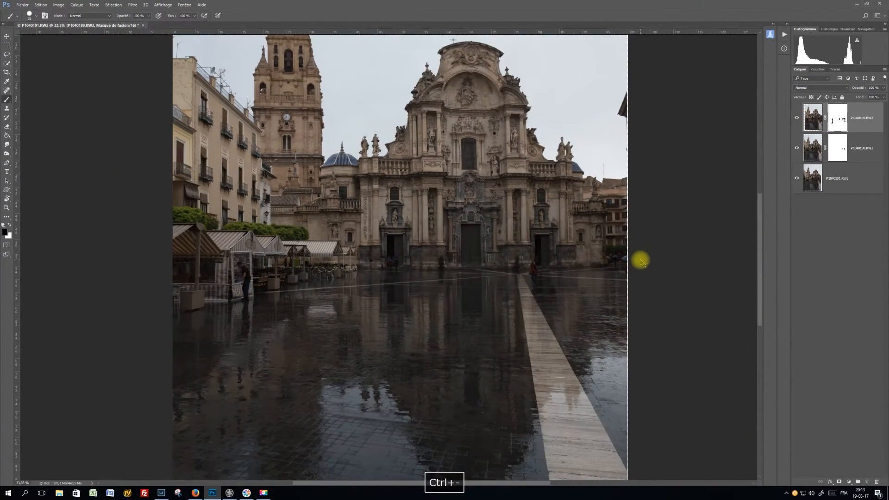
{"action": "key", "text": "ctrl+minus"}
{"action": "key", "text": "ctrl+minus"}
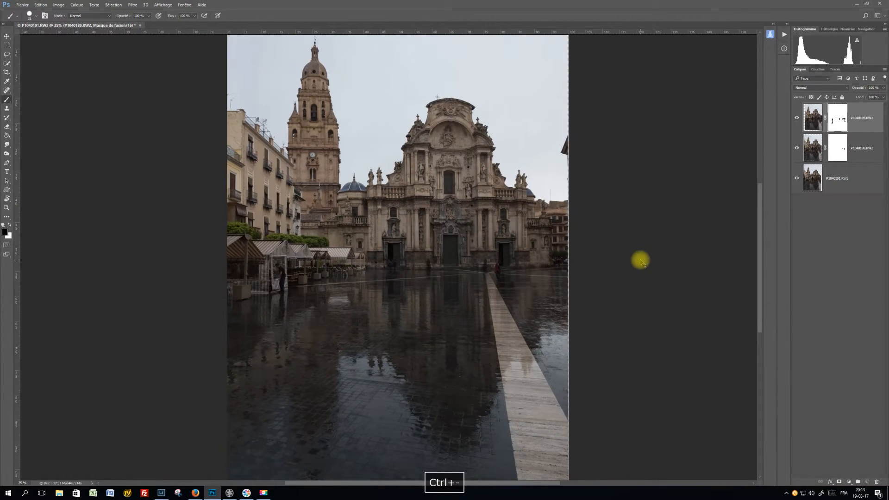
Compare the top layer with the layers beneath it around the man standing by the striped café tent.
{"action": "key", "text": "ctrl+plus"}
{"action": "key", "text": "ctrl+plus"}
{"action": "key", "text": "ctrl+plus"}
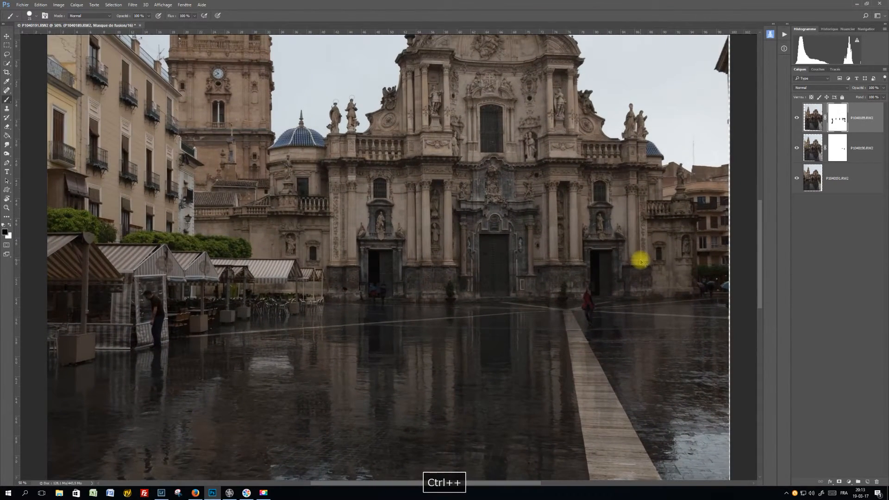
{"action": "key", "text": "space"}
{"action": "left_click_drag", "start_coordinate": [184, 321], "coordinate": [339, 312]}
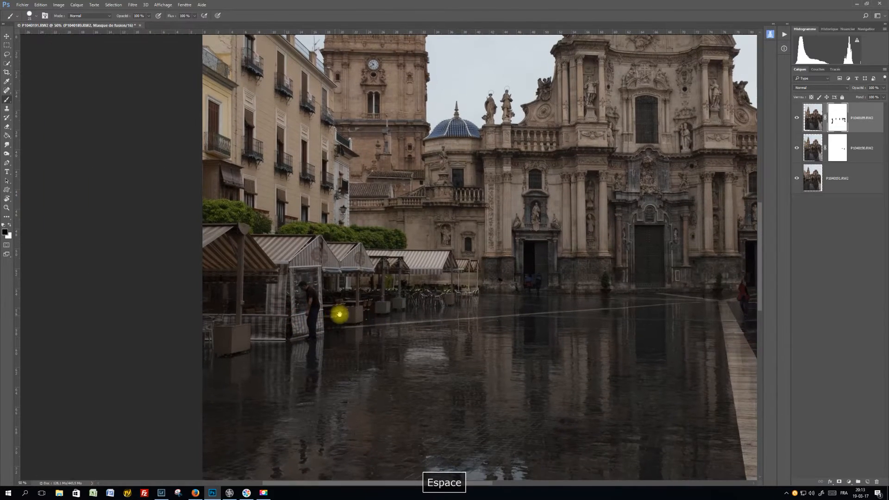
{"action": "left_click", "coordinate": [796, 119]}
{"action": "left_click", "coordinate": [796, 119]}
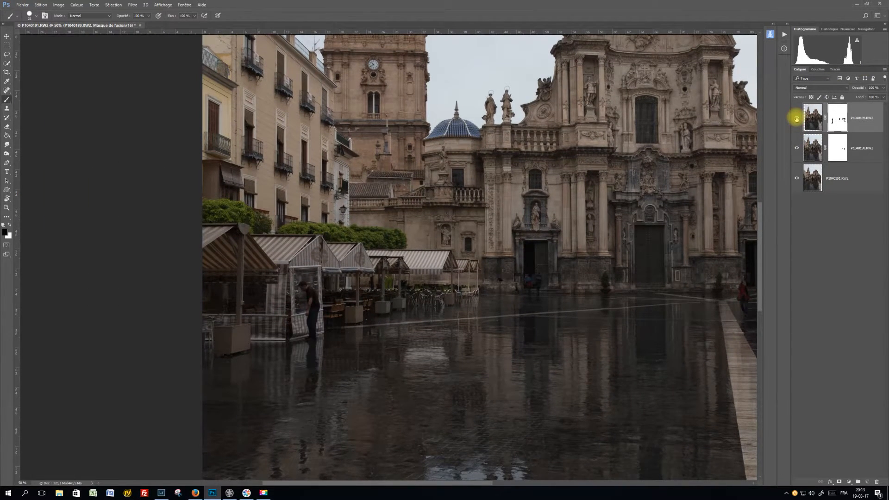
Compare the bottom layer alone with the two upper layers around the man by the striped café tent.
{"action": "left_click", "coordinate": [797, 149]}
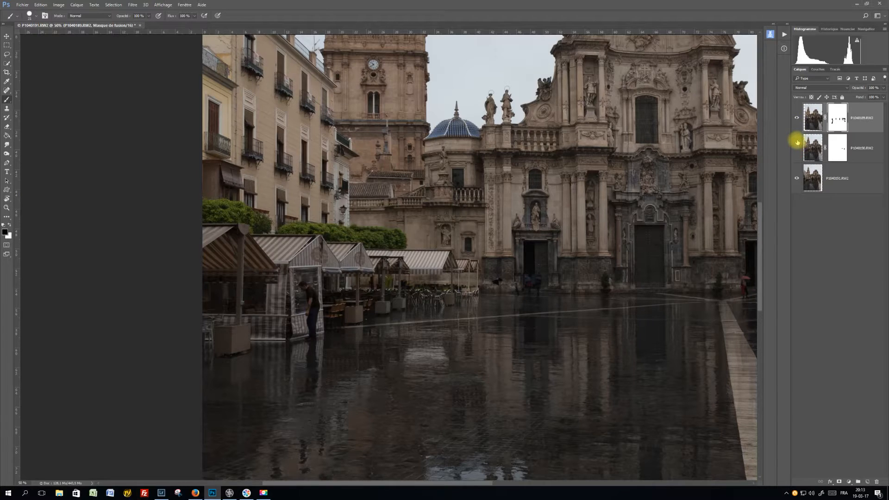
{"action": "left_click", "coordinate": [797, 118]}
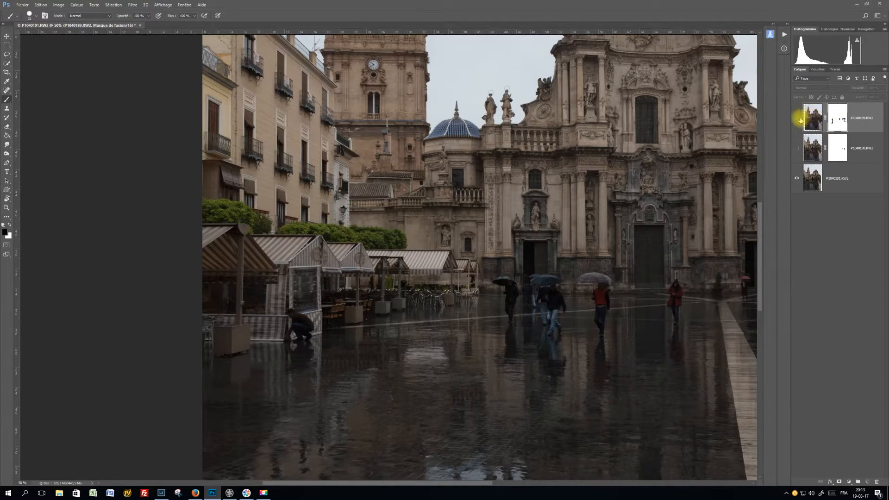
{"action": "left_click", "coordinate": [796, 118]}
{"action": "left_click", "coordinate": [795, 148]}
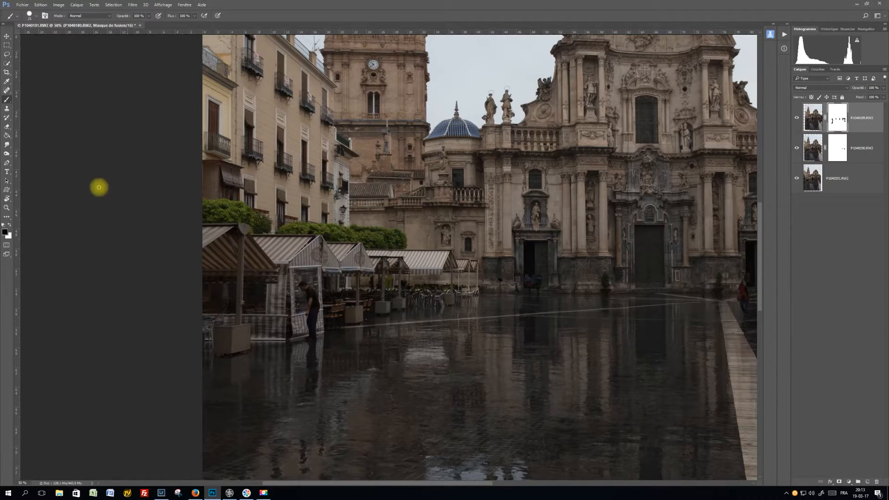
Paint black on the top layer's mask over the man standing by the striped café tent and his reflection.
{"action": "key", "text": "w"}
{"action": "left_click_drag", "start_coordinate": [317, 280], "coordinate": [307, 291]}
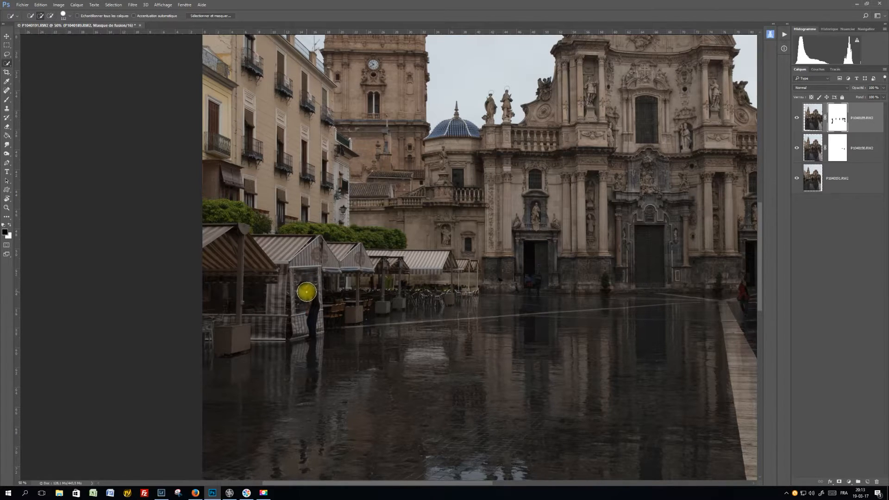
{"action": "left_click", "coordinate": [7, 99]}
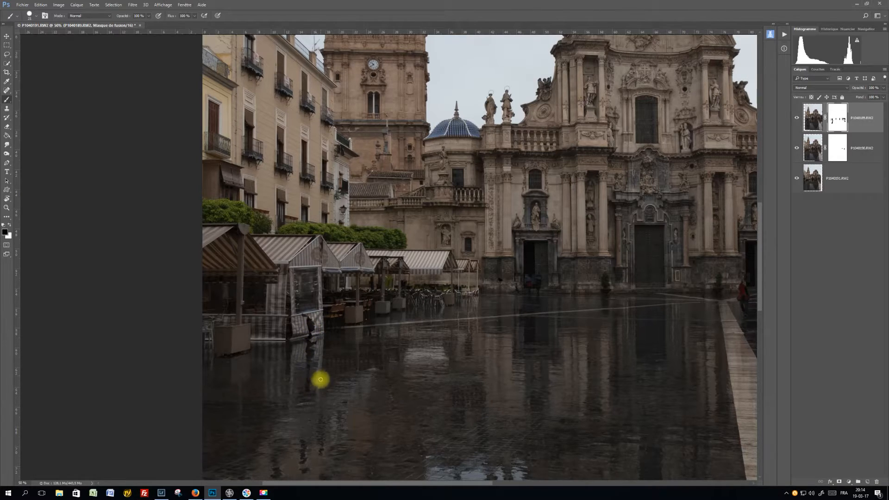
{"action": "right_click", "coordinate": [324, 382], "text": "alt"}
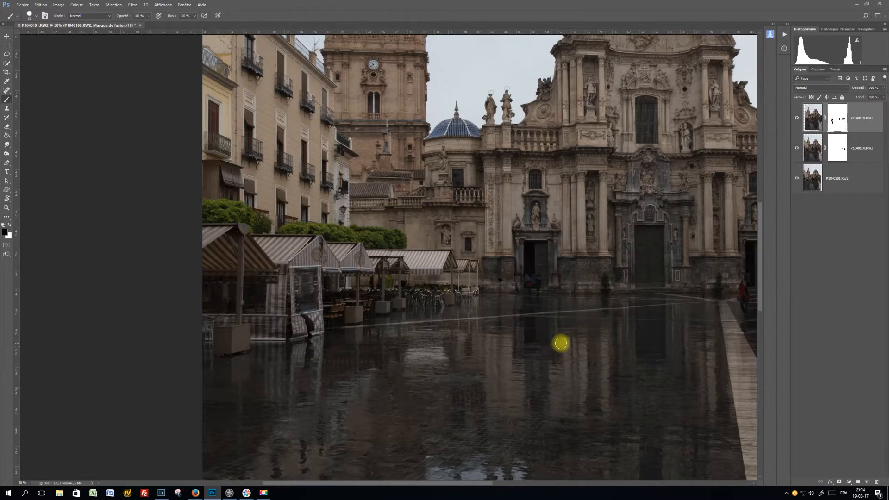
Try merging the visible layers into a single layer, and undo the merge.
{"action": "key", "text": "ctrl+minus"}
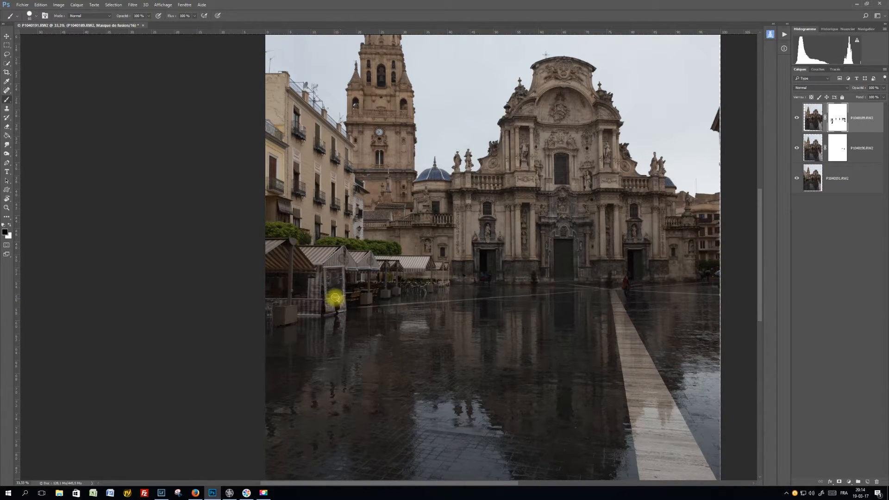
{"action": "left_click", "coordinate": [875, 119]}
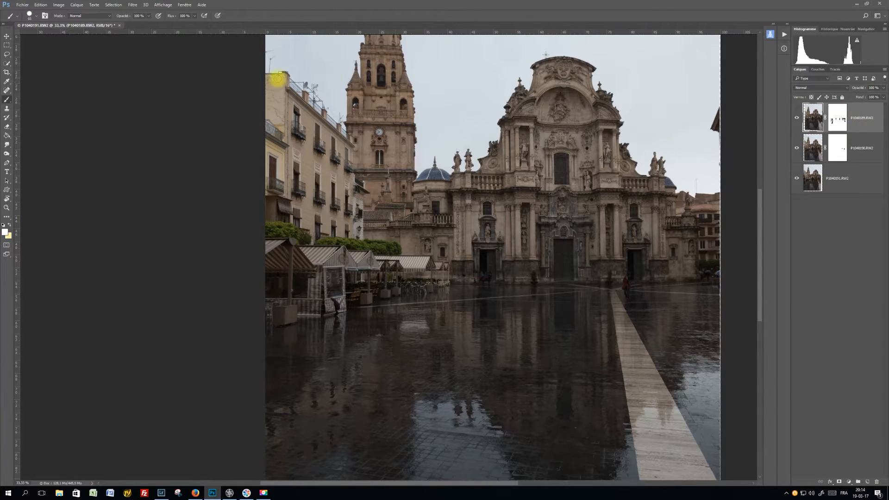
{"action": "right_click", "coordinate": [859, 108]}
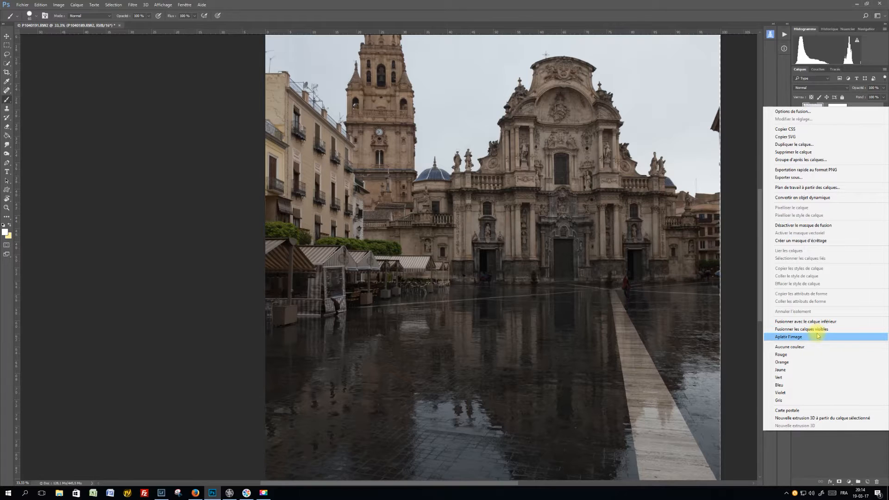
{"action": "left_click", "coordinate": [81, 7]}
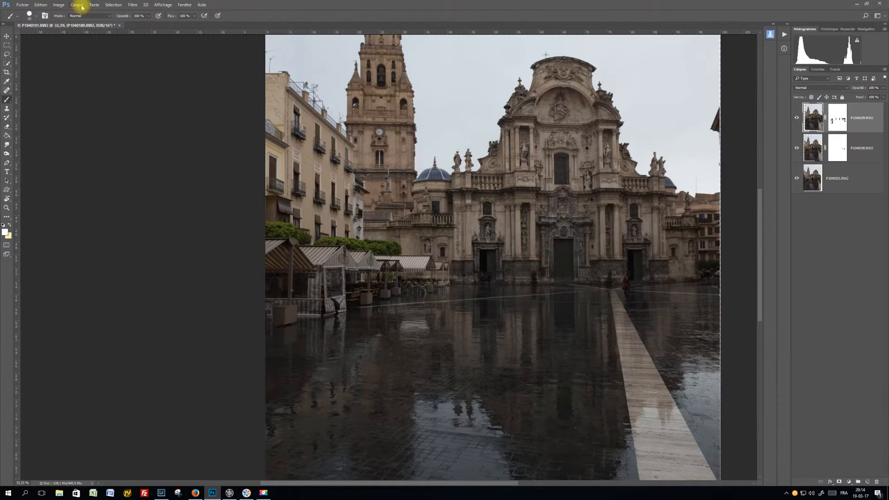
{"action": "left_click", "coordinate": [78, 6]}
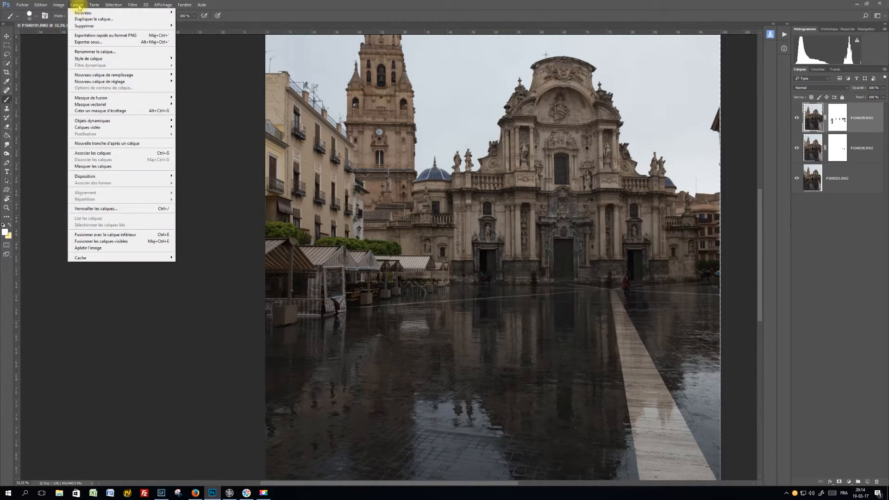
{"action": "mouse_move", "coordinate": [79, 13]}
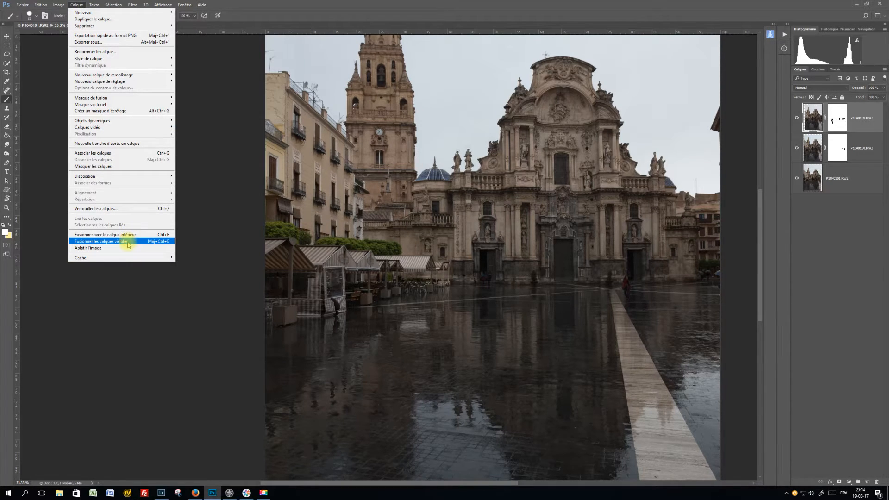
{"action": "left_click", "coordinate": [129, 245]}
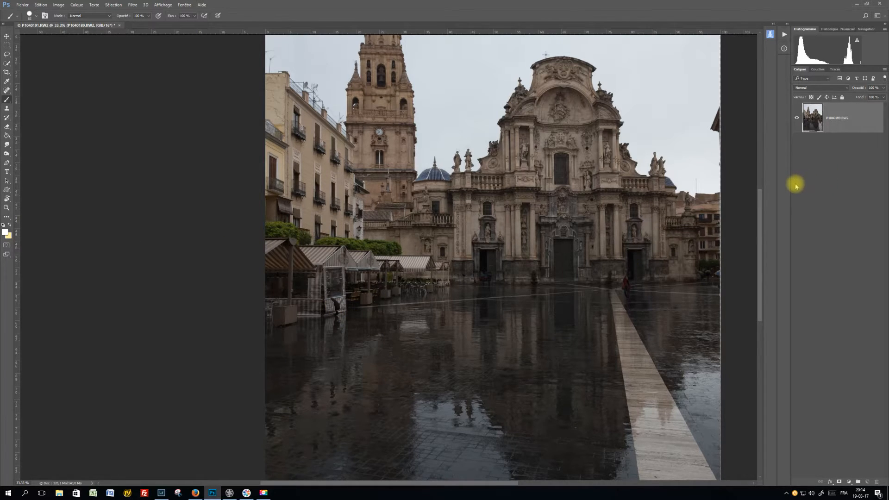
{"action": "key", "text": "ctrl+z"}
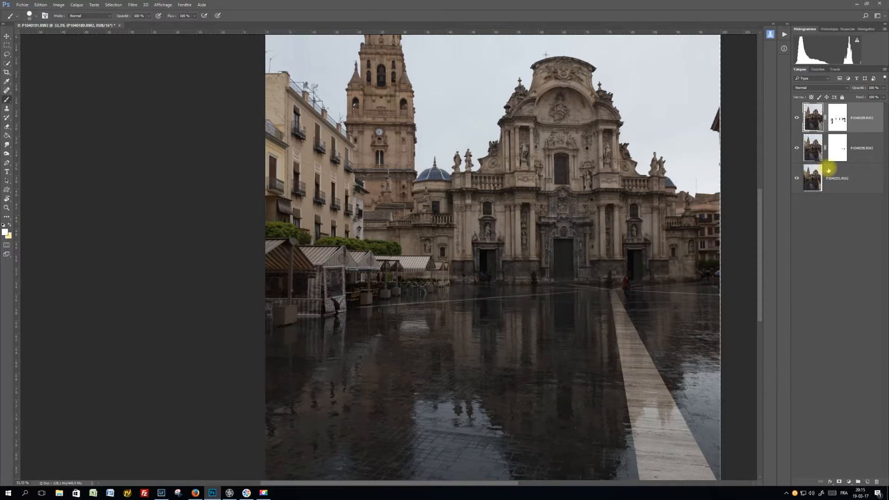
Stamp the visible layers into a new top layer and heal the man's dark remnant at the tent's base with the Spot Healing Brush.
{"action": "key", "text": "ctrl+alt+shift+e"}
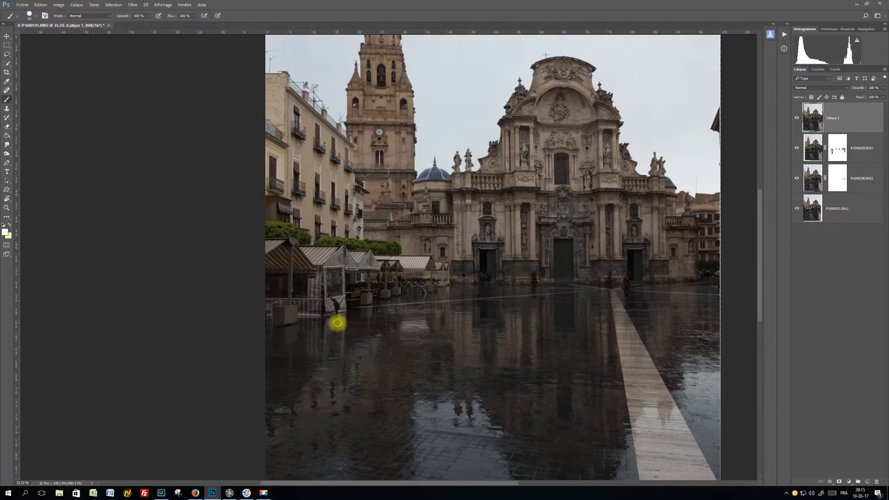
{"action": "left_click", "coordinate": [6, 91]}
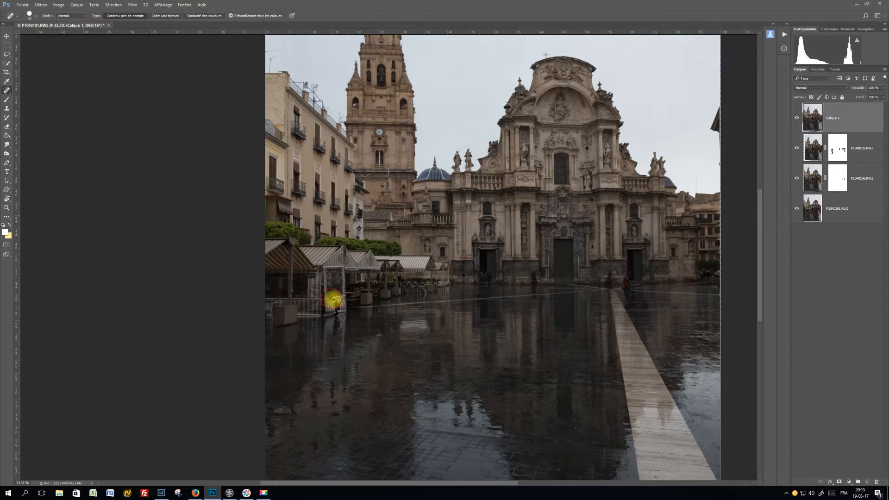
{"action": "left_click_drag", "start_coordinate": [333, 300], "coordinate": [337, 304]}
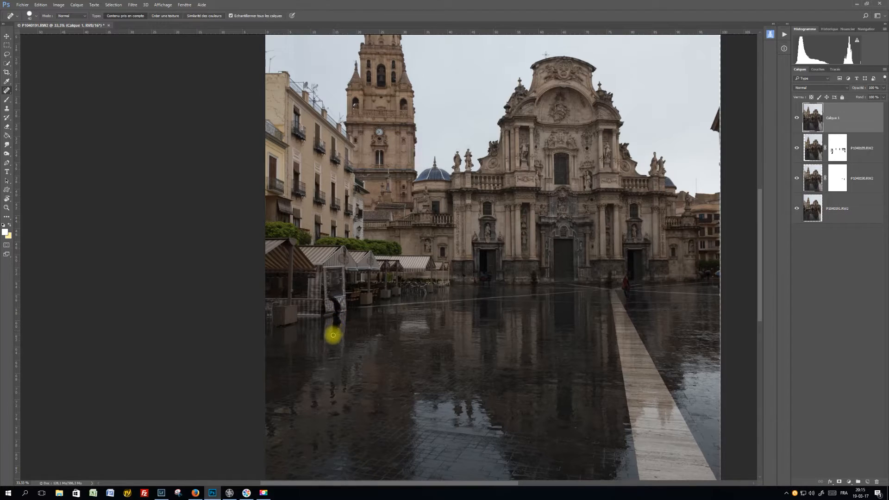
{"action": "left_click_drag", "start_coordinate": [338, 325], "coordinate": [358, 332]}
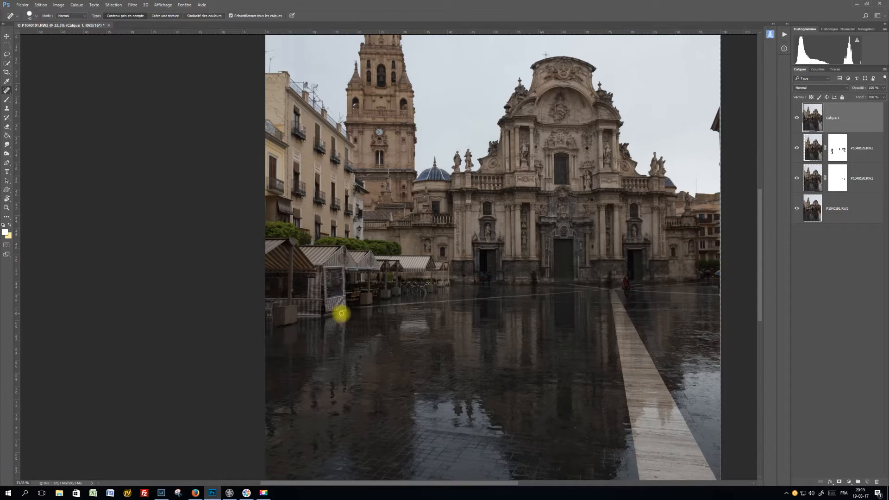
{"action": "left_click_drag", "start_coordinate": [332, 315], "coordinate": [347, 311]}
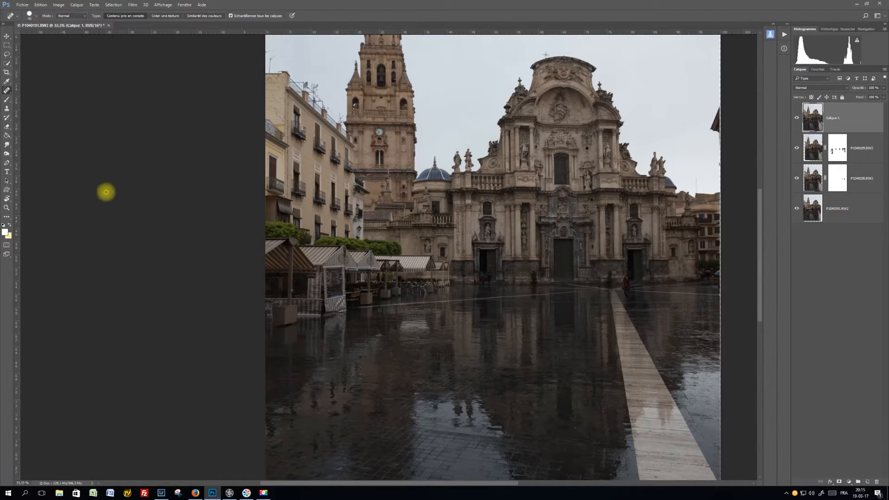
Cover the dark remnant on the pillar base beside the open door with the Clone Stamp, sampling the stone just above it.
{"action": "left_click", "coordinate": [8, 109]}
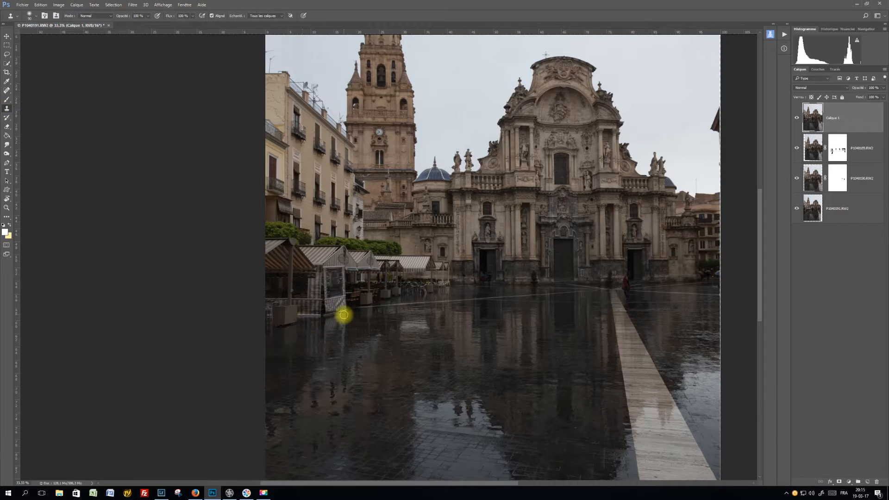
{"action": "right_click", "coordinate": [345, 311], "text": "alt"}
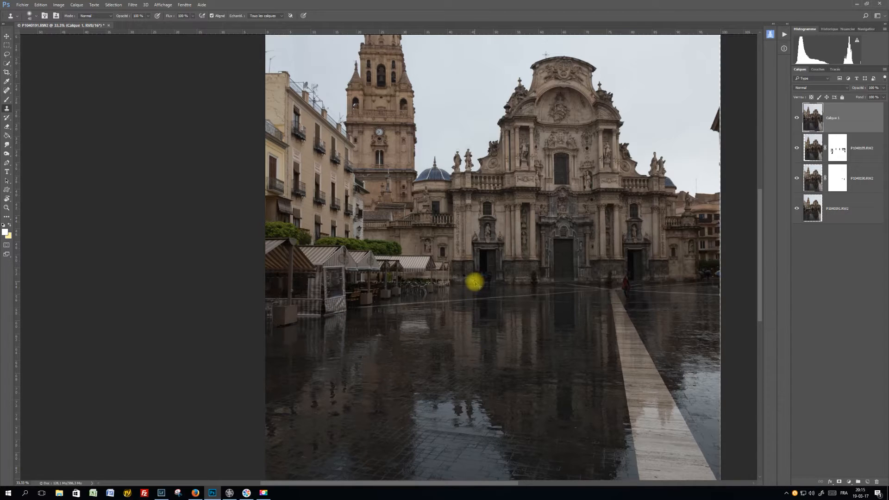
{"action": "key", "text": "ctrl+plus"}
{"action": "key", "text": "ctrl+plus"}
{"action": "key", "text": "ctrl+plus"}
{"action": "key", "text": "space"}
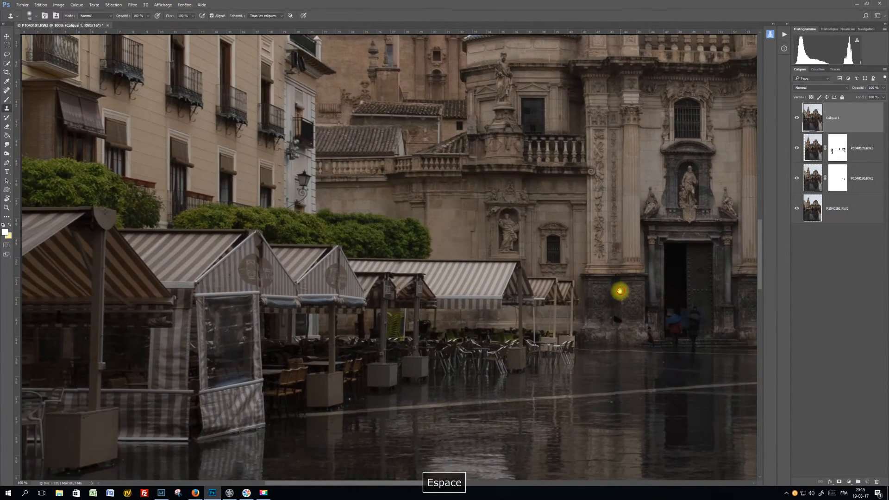
{"action": "left_click_drag", "start_coordinate": [620, 291], "coordinate": [460, 328]}
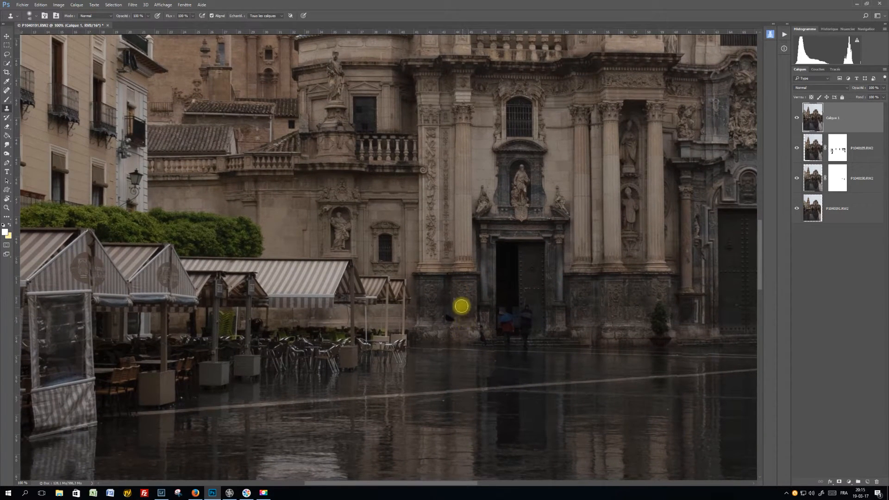
{"action": "left_click", "coordinate": [448, 307], "text": "alt"}
{"action": "left_click", "coordinate": [449, 314]}
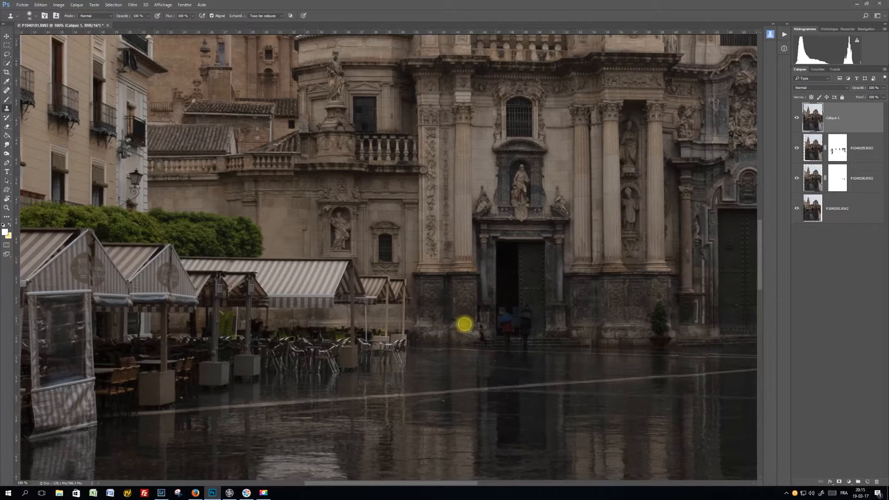
Clone nearby stone over the small dark remnant at the foot of the open door's frame.
{"action": "left_click", "coordinate": [452, 306], "text": "alt"}
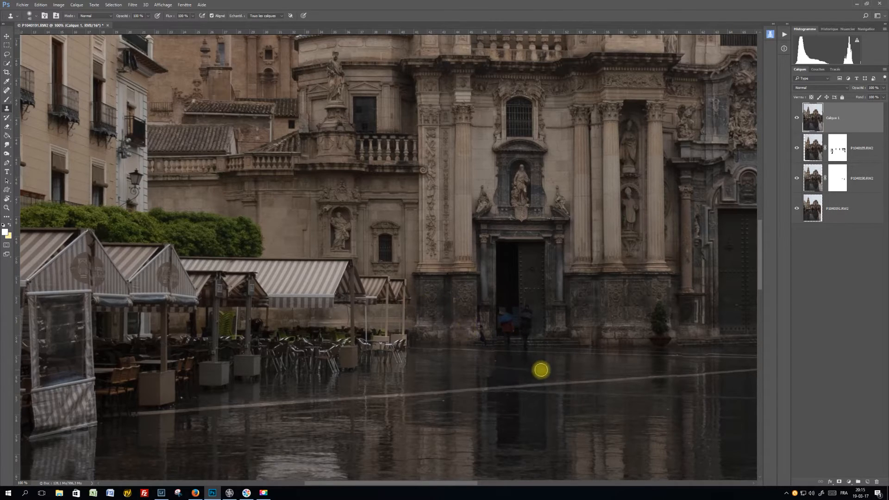
{"action": "left_click", "coordinate": [468, 337], "text": "alt"}
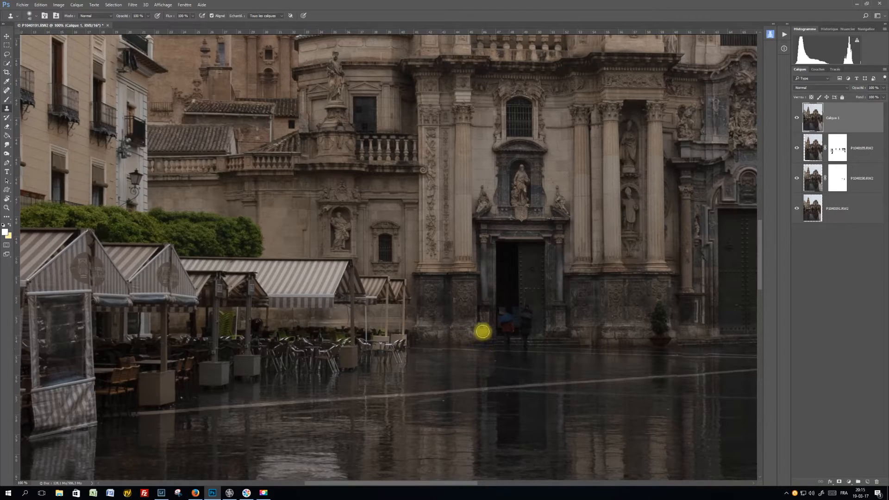
{"action": "left_click", "coordinate": [482, 328]}
Clone out the leftover marks on the steps and paving beside the potted shrub near the far open door.
{"action": "key", "text": "space"}
{"action": "left_click_drag", "start_coordinate": [623, 374], "coordinate": [276, 355]}
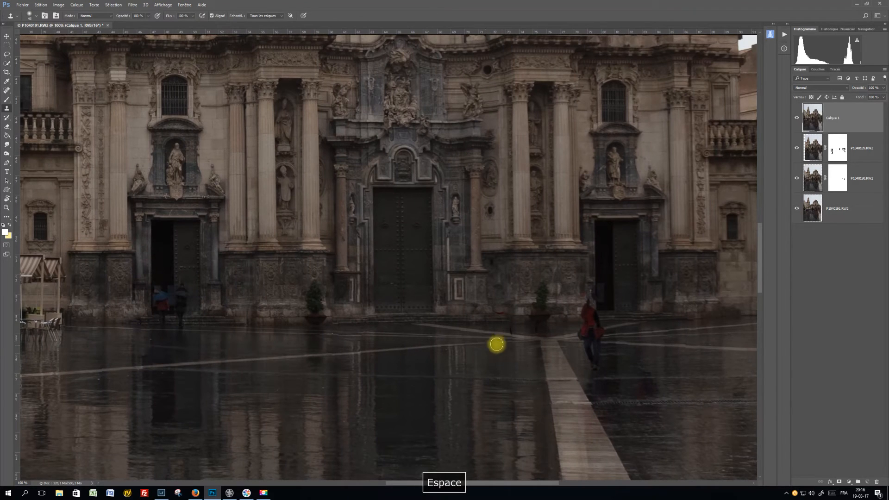
{"action": "right_click", "coordinate": [513, 321], "text": "alt"}
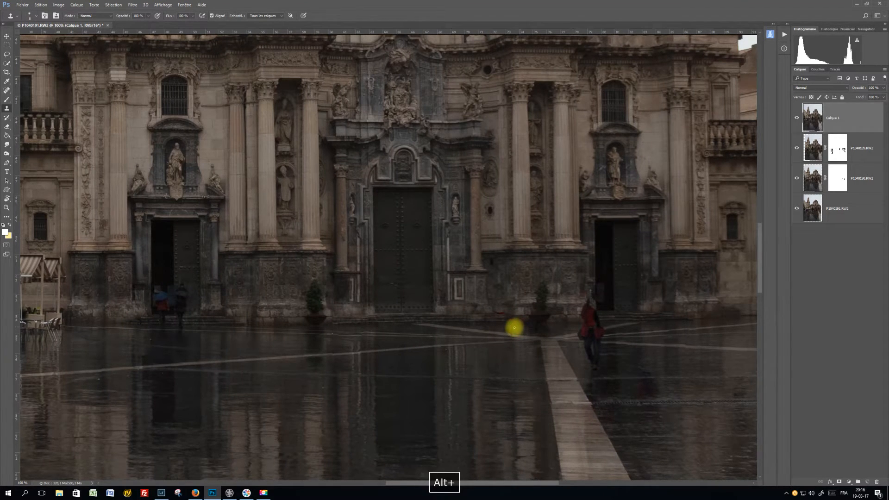
{"action": "left_click", "coordinate": [513, 326], "text": "alt"}
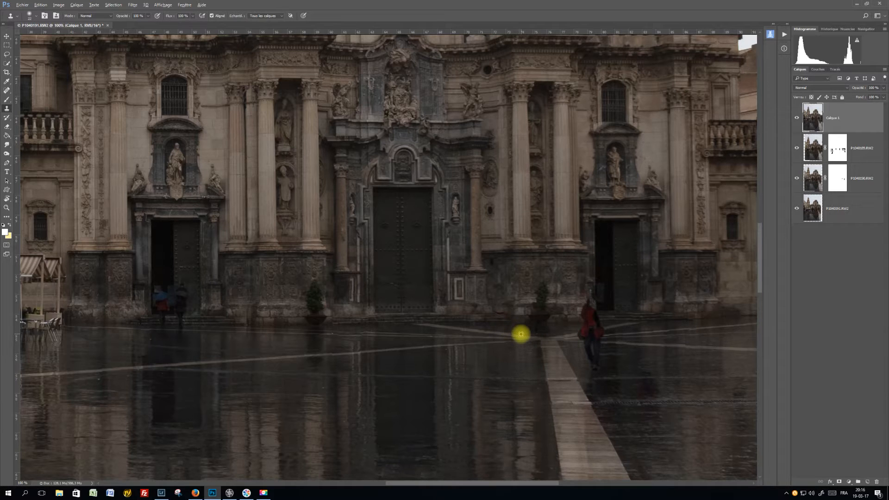
{"action": "left_click", "coordinate": [517, 335], "text": "alt"}
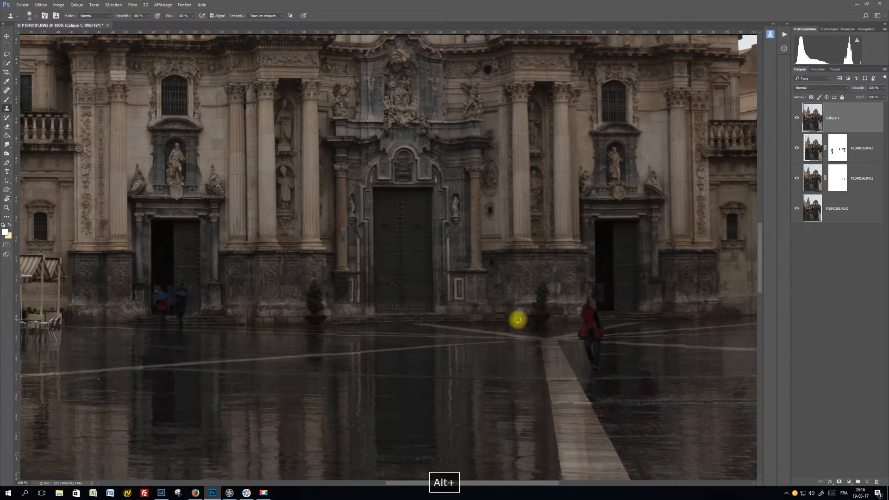
{"action": "left_click", "coordinate": [503, 314], "text": "alt"}
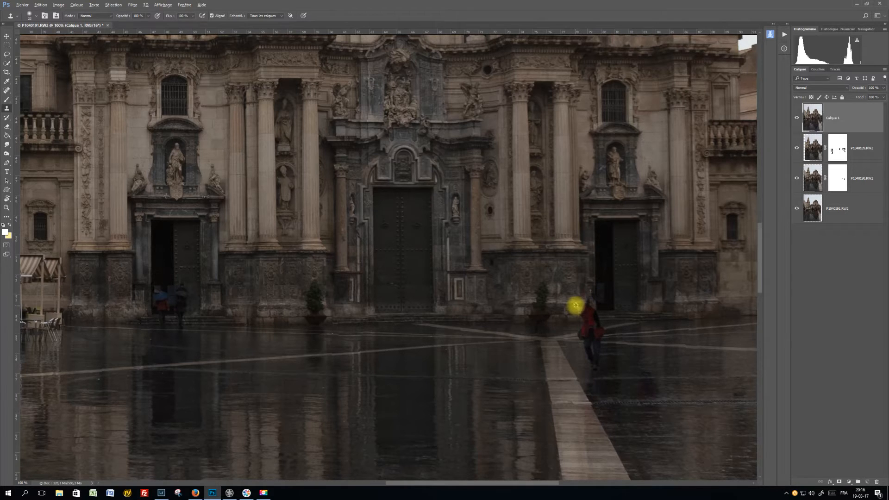
Clone nearby stone and wet paving over the head, left side and legs of the red-coated passer-by near the right-hand open door.
{"action": "left_click", "coordinate": [576, 306], "text": "alt"}
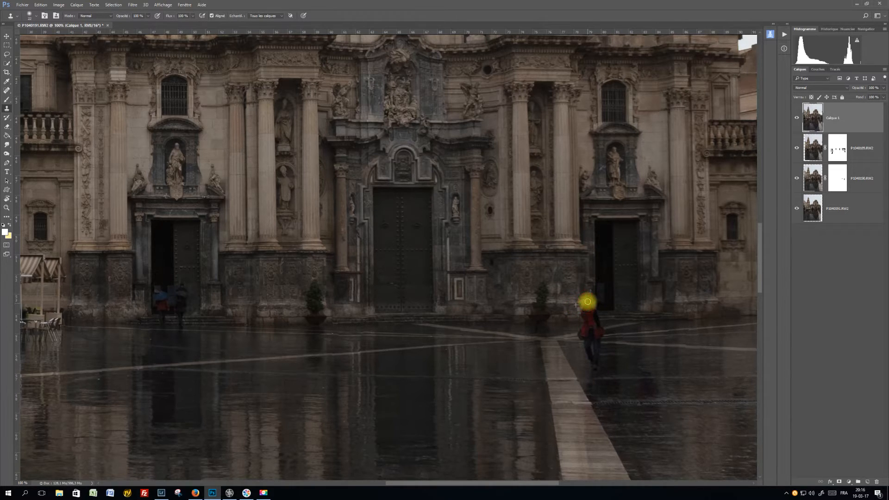
{"action": "left_click_drag", "start_coordinate": [587, 301], "coordinate": [586, 311]}
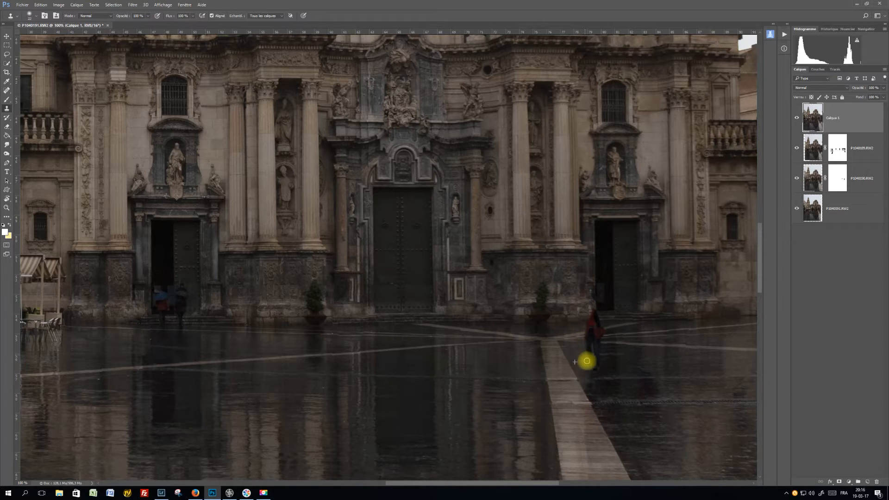
{"action": "mouse_move", "coordinate": [594, 361]}
{"action": "left_mouse_down"}
{"action": "mouse_move", "coordinate": [593, 369]}
{"action": "mouse_move", "coordinate": [604, 354]}
{"action": "mouse_move", "coordinate": [606, 367]}
{"action": "mouse_move", "coordinate": [600, 350]}
{"action": "left_mouse_up"}
{"action": "left_click", "coordinate": [622, 357], "text": "alt"}
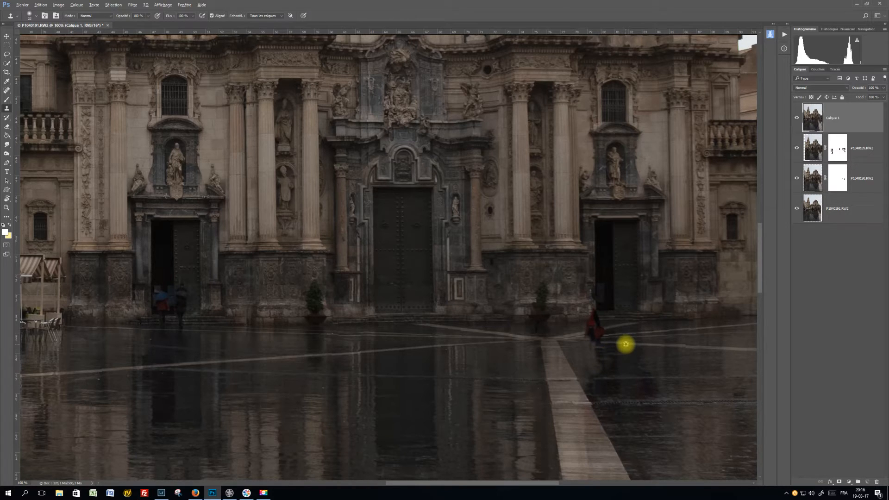
{"action": "left_click", "coordinate": [625, 343], "text": "alt"}
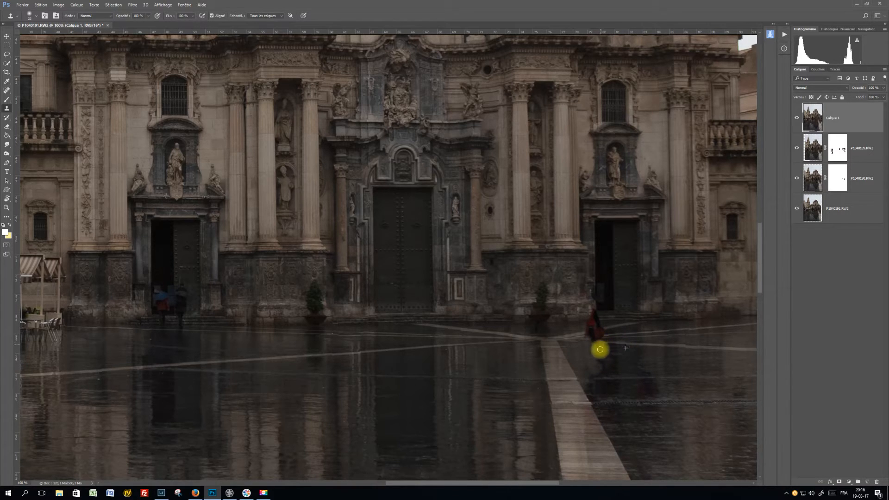
{"action": "left_click_drag", "start_coordinate": [599, 347], "coordinate": [595, 349]}
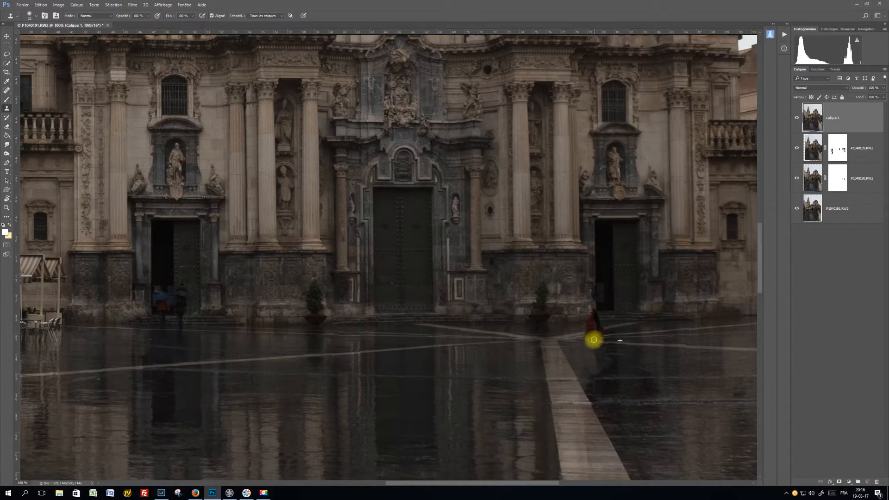
Clone out the passer-by's remaining red coat, sampling the paving and pale line just to its right.
{"action": "left_click_drag", "start_coordinate": [590, 329], "coordinate": [599, 324]}
{"action": "left_click", "coordinate": [616, 334], "text": "alt"}
{"action": "left_click", "coordinate": [625, 333], "text": "alt"}
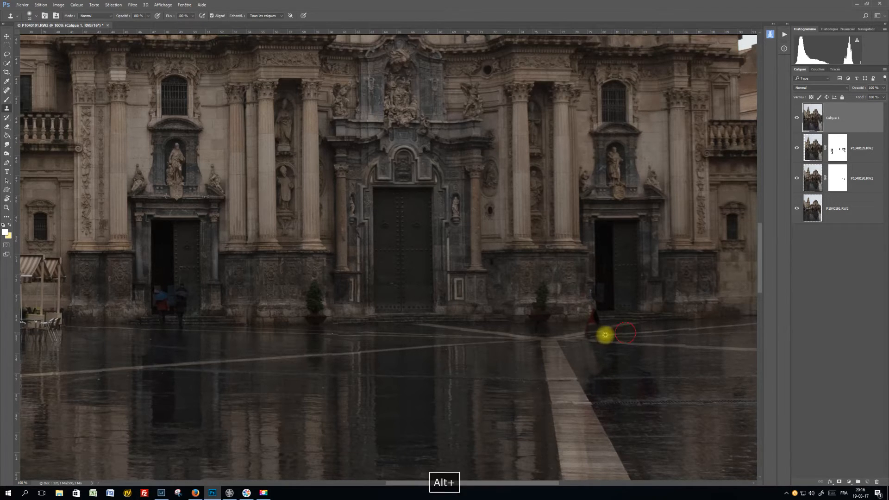
{"action": "left_click", "coordinate": [592, 336]}
{"action": "left_click", "coordinate": [612, 328], "text": "alt"}
{"action": "left_click", "coordinate": [601, 329]}
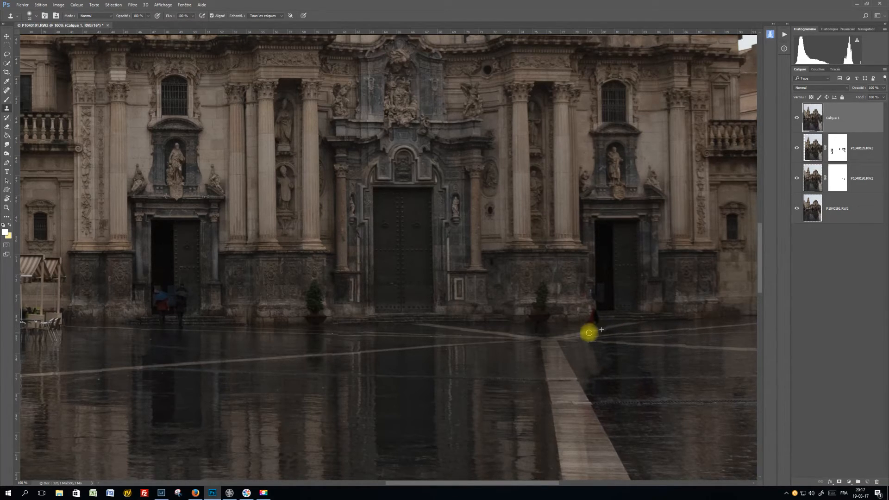
Clone away the last dark and red traces on the steps and at the foot of the right-hand door frame.
{"action": "left_click", "coordinate": [616, 328], "text": "alt"}
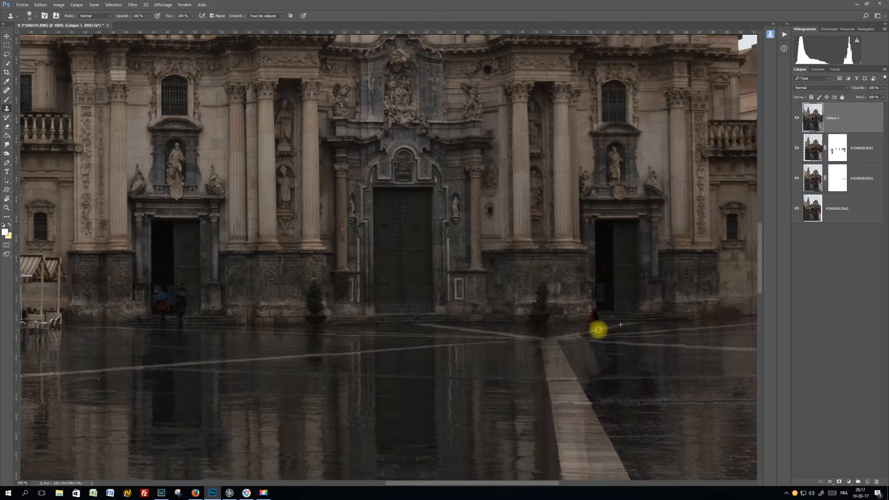
{"action": "left_click", "coordinate": [586, 326], "text": "alt"}
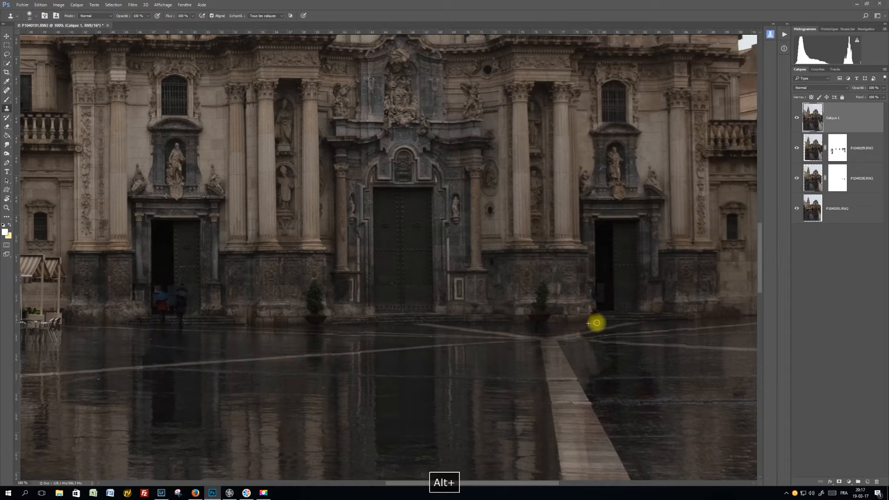
{"action": "left_click", "coordinate": [585, 327], "text": "alt"}
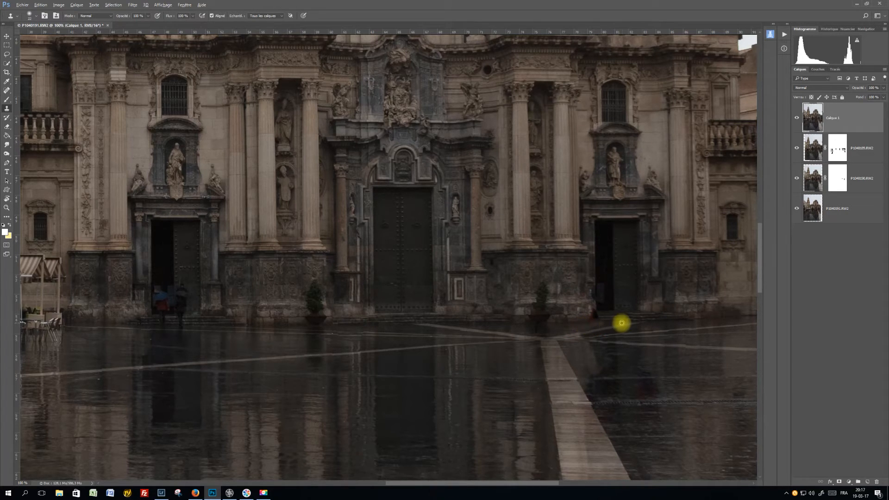
{"action": "left_click", "coordinate": [609, 319], "text": "alt"}
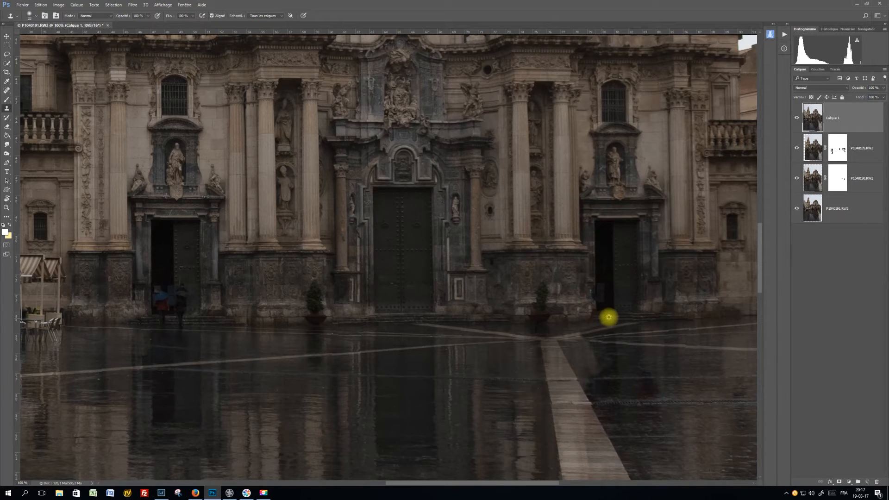
{"action": "left_click", "coordinate": [597, 309], "text": "alt"}
{"action": "left_click_drag", "start_coordinate": [595, 309], "coordinate": [592, 313]}
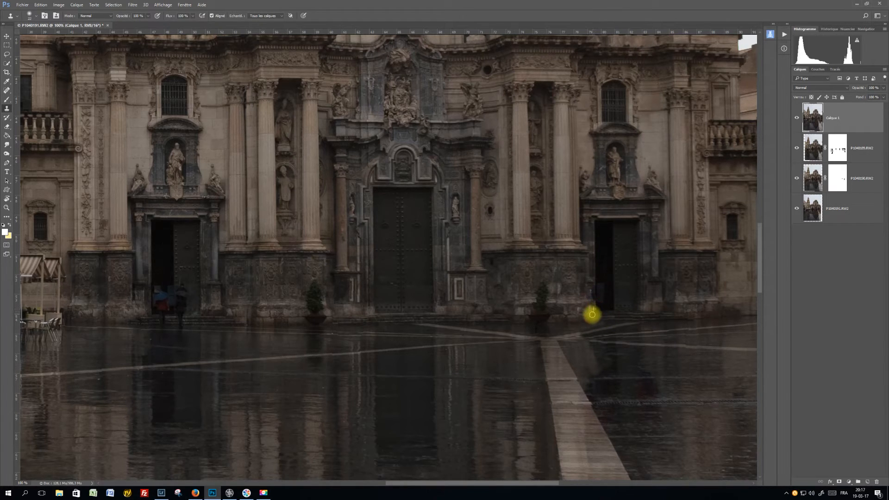
{"action": "left_click", "coordinate": [584, 314], "text": "alt"}
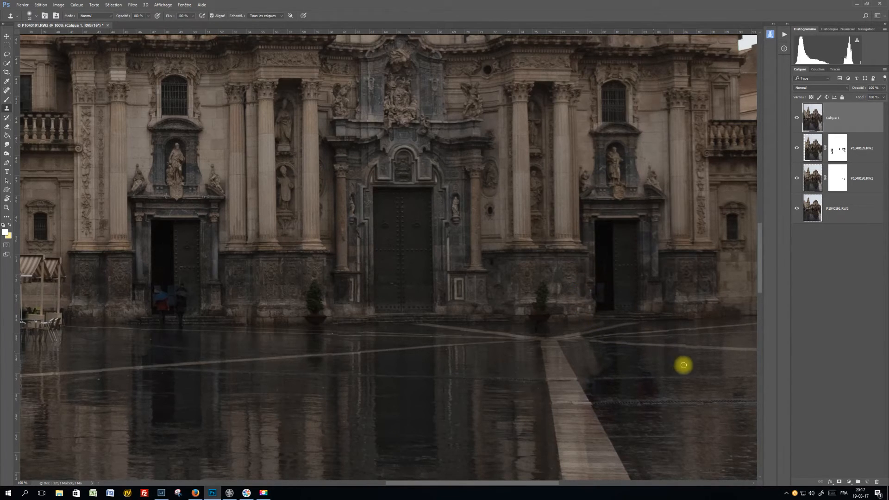
Clone neighbouring wet paving over the passer-by's dark reddish reflection to the right of the pale stone strip.
{"action": "key", "text": "space"}
{"action": "left_click_drag", "start_coordinate": [695, 397], "coordinate": [518, 333]}
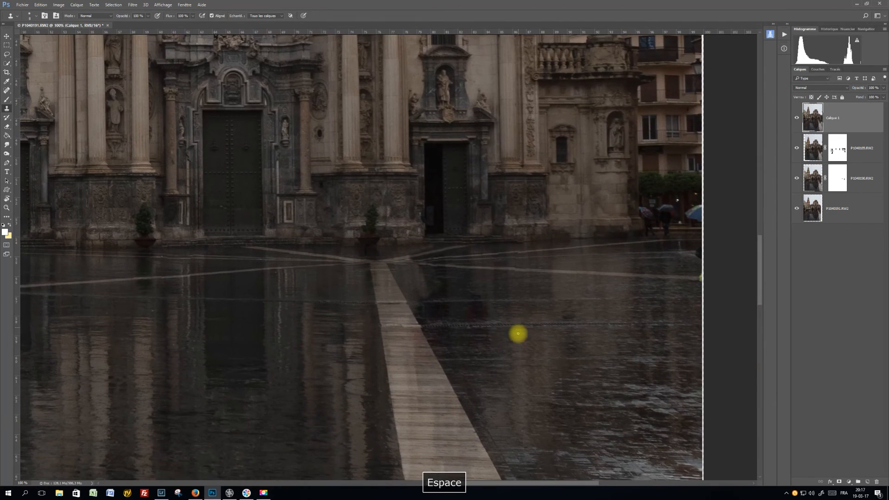
{"action": "key", "text": "alt"}
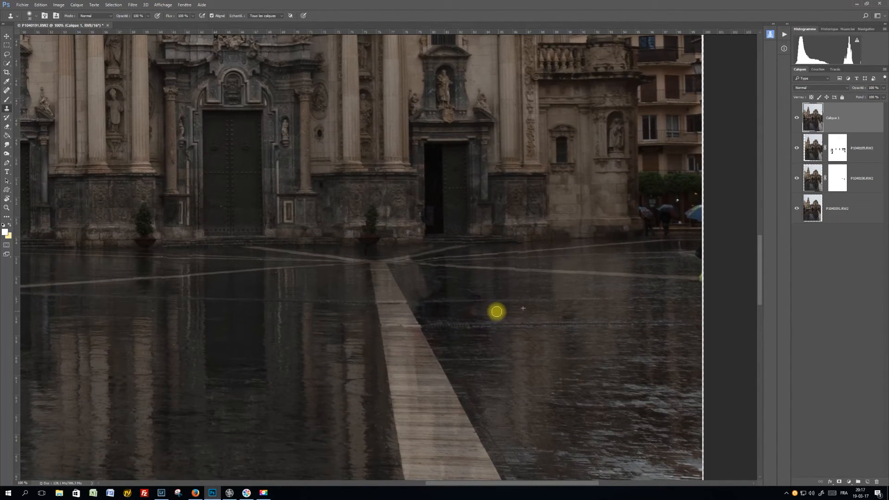
{"action": "left_click", "coordinate": [505, 301], "text": "alt"}
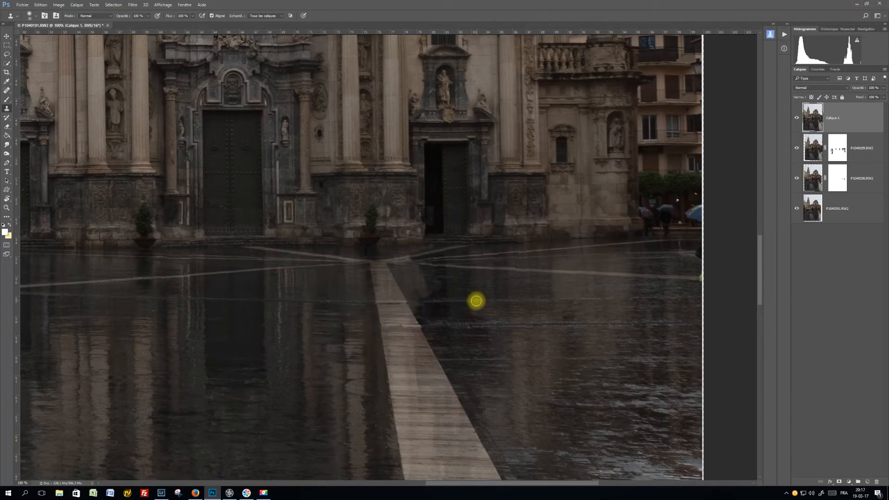
{"action": "mouse_move", "coordinate": [475, 301]}
{"action": "left_mouse_down"}
{"action": "mouse_move", "coordinate": [471, 294]}
{"action": "mouse_move", "coordinate": [482, 298]}
{"action": "mouse_move", "coordinate": [470, 309]}
{"action": "mouse_move", "coordinate": [479, 318]}
{"action": "left_mouse_up"}
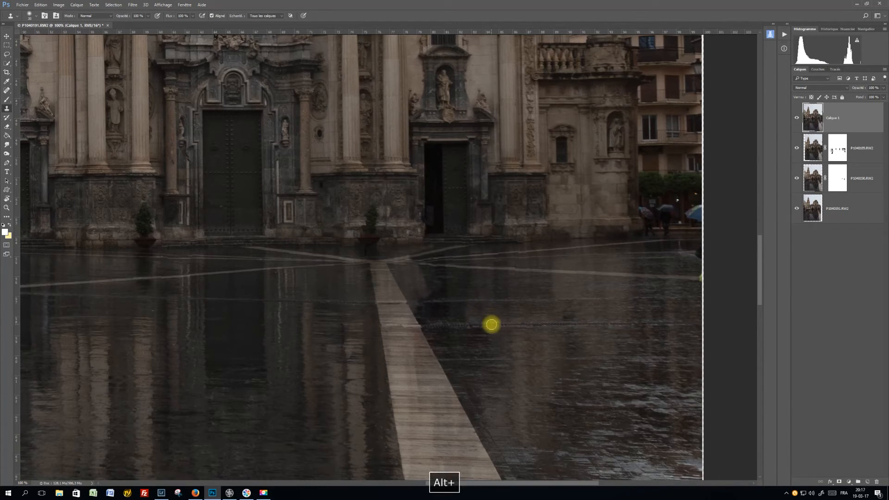
{"action": "left_click", "coordinate": [501, 326], "text": "alt"}
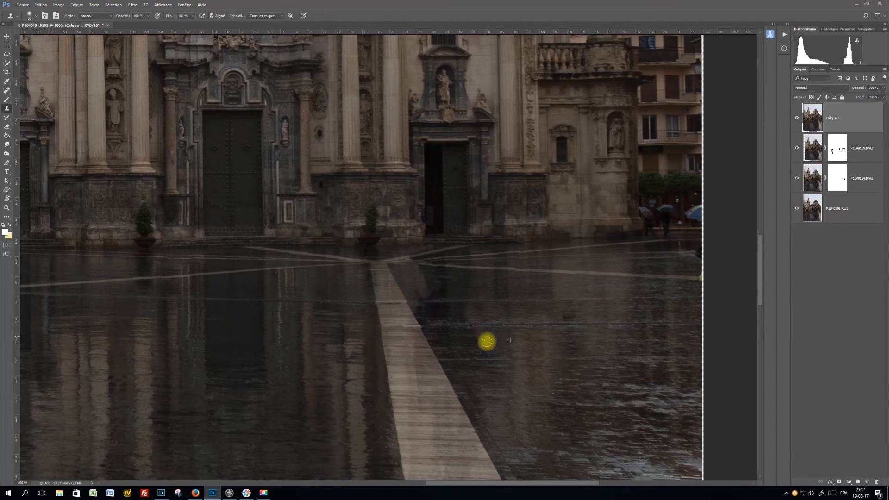
{"action": "left_click_drag", "start_coordinate": [488, 339], "coordinate": [475, 335]}
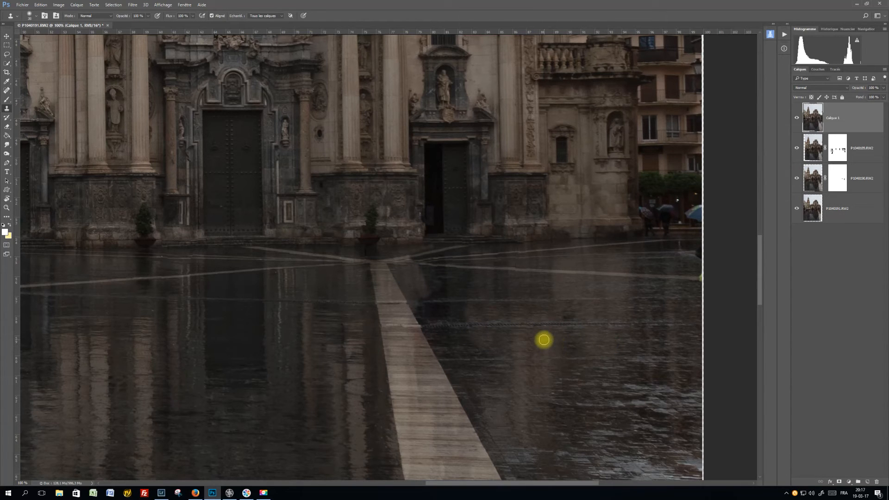
Crop the whole image inward at the edges to remove the transparent and white borders left by the layer alignment.
{"action": "key", "text": "ctrl+minus"}
{"action": "key", "text": "ctrl+minus"}
{"action": "key", "text": "ctrl+minus"}
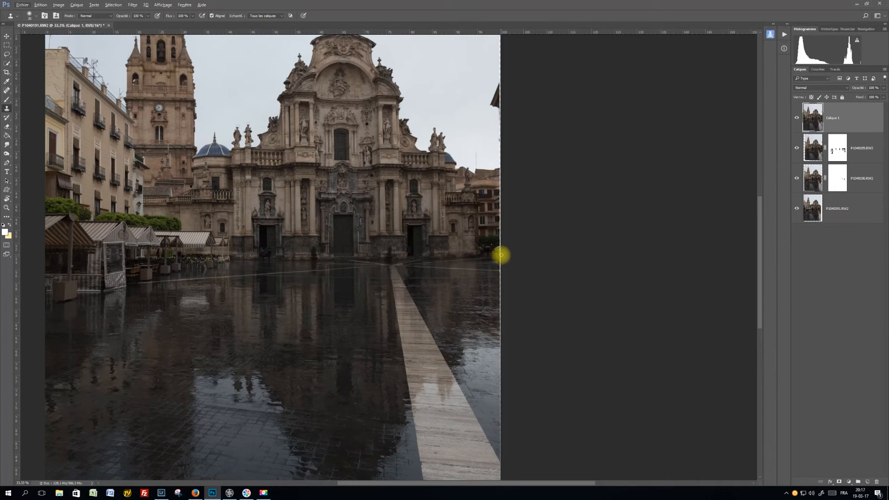
{"action": "left_click", "coordinate": [7, 90]}
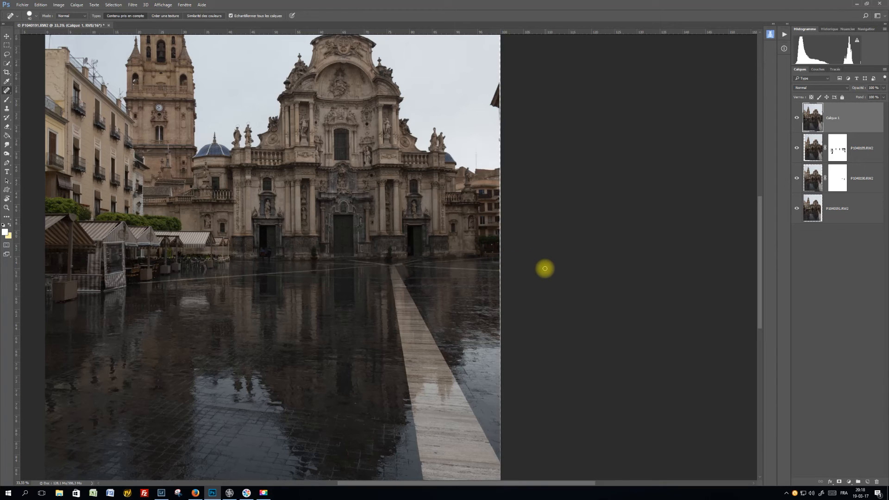
{"action": "key", "text": "ctrl+minus"}
{"action": "key", "text": "ctrl+minus"}
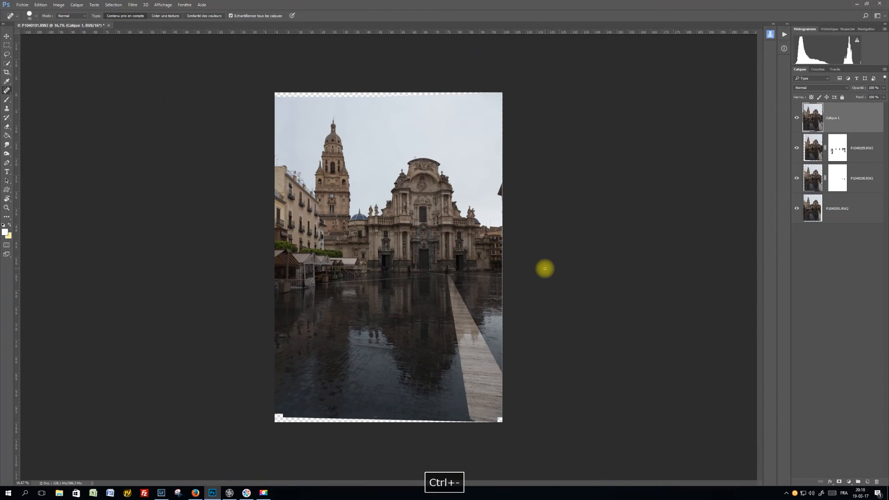
{"action": "left_click", "coordinate": [7, 73]}
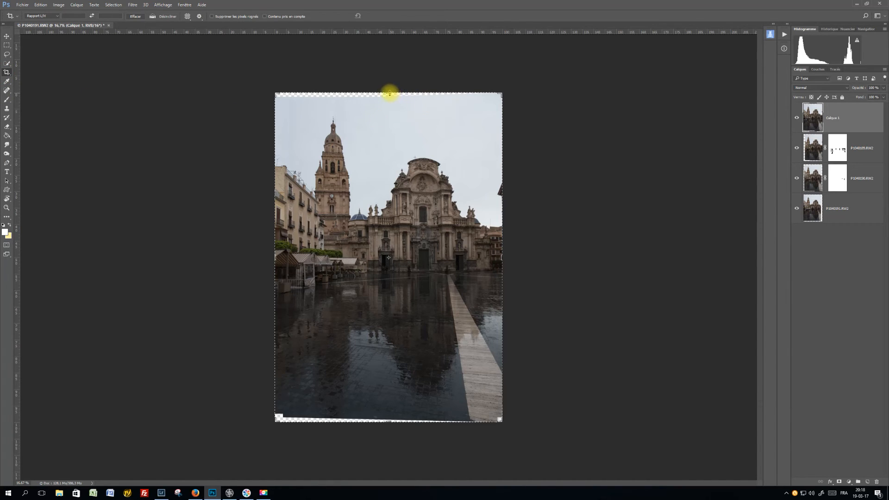
{"action": "left_click_drag", "start_coordinate": [389, 93], "coordinate": [389, 95]}
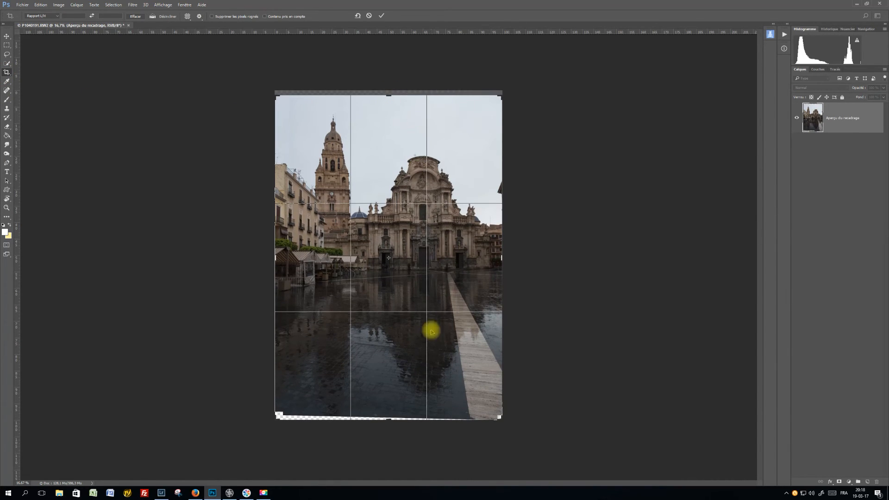
{"action": "left_click_drag", "start_coordinate": [389, 419], "coordinate": [390, 411]}
{"action": "left_click_drag", "start_coordinate": [520, 245], "coordinate": [518, 243]}
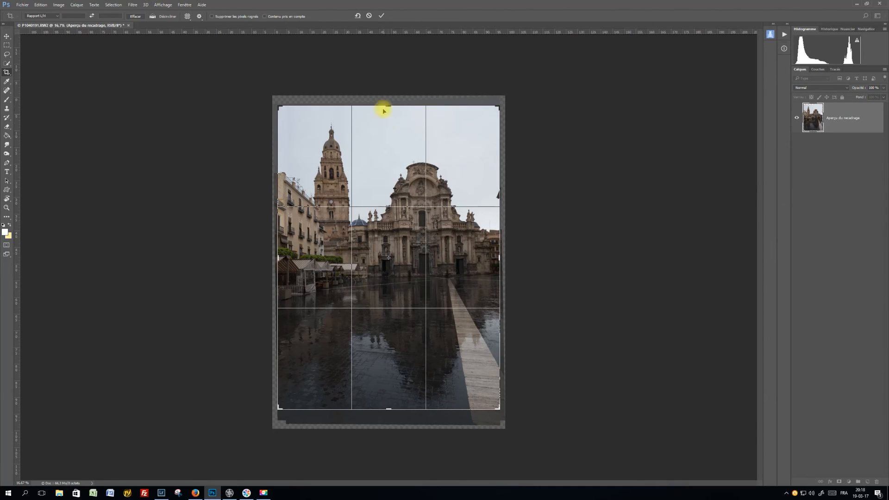
{"action": "left_click", "coordinate": [382, 16]}
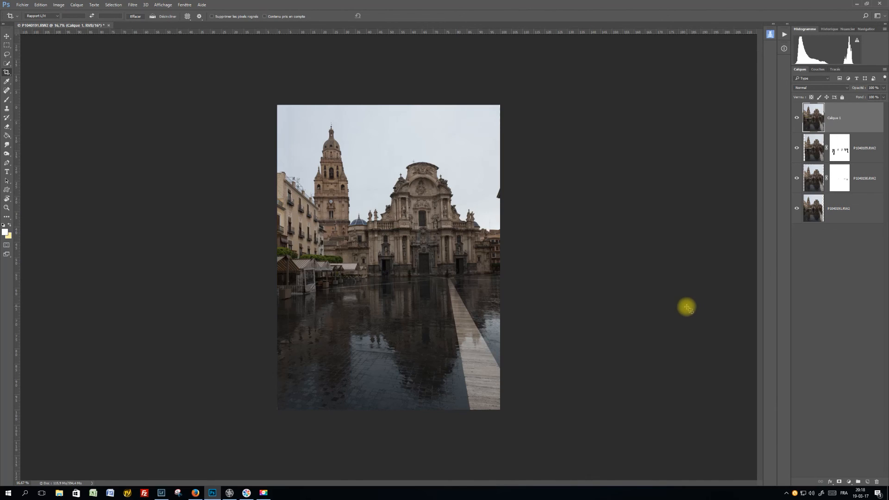
Remove the dark roof fragment at the sky's right edge with an enlarged Spot Healing Brush, and clone adjacent sky over its remnant.
{"action": "left_click", "coordinate": [7, 92]}
{"action": "right_click", "coordinate": [488, 199], "text": "alt"}
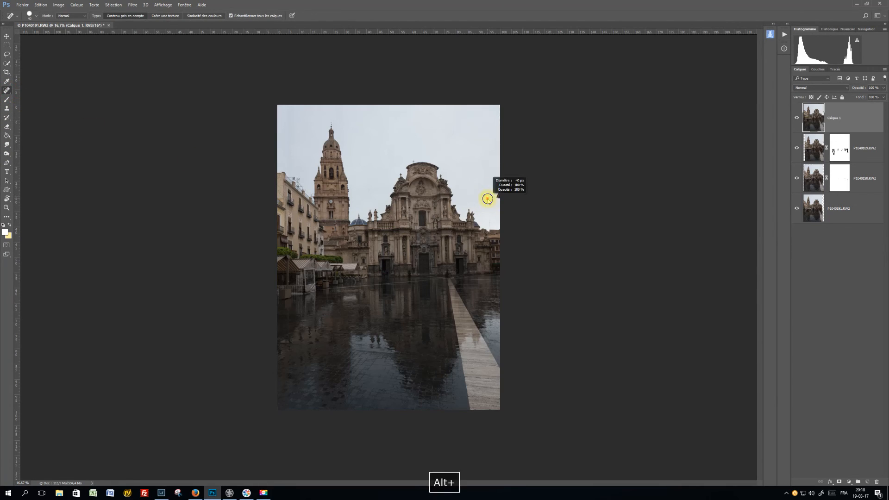
{"action": "left_click_drag", "start_coordinate": [488, 199], "coordinate": [496, 198]}
{"action": "left_click", "coordinate": [501, 194]}
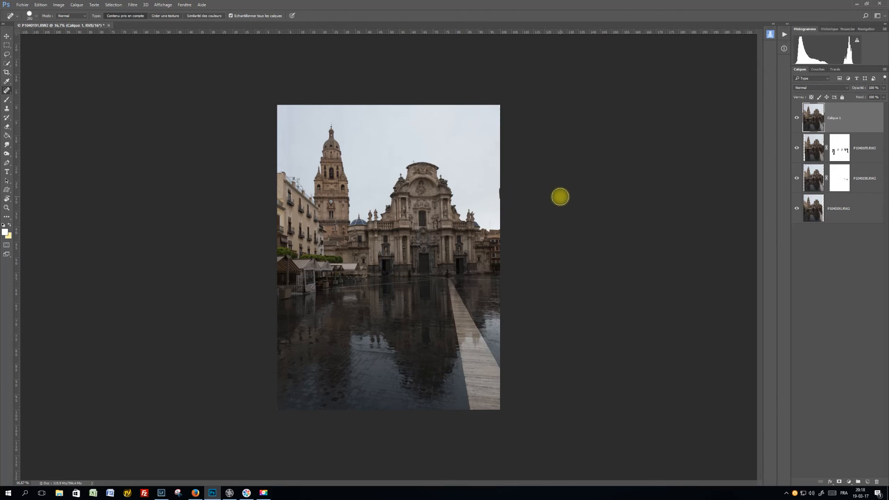
{"action": "mouse_move", "coordinate": [501, 188]}
{"action": "left_mouse_down"}
{"action": "mouse_move", "coordinate": [611, 185]}
{"action": "mouse_move", "coordinate": [520, 189]}
{"action": "mouse_move", "coordinate": [499, 199]}
{"action": "mouse_move", "coordinate": [571, 185]}
{"action": "mouse_move", "coordinate": [502, 188]}
{"action": "left_mouse_up"}
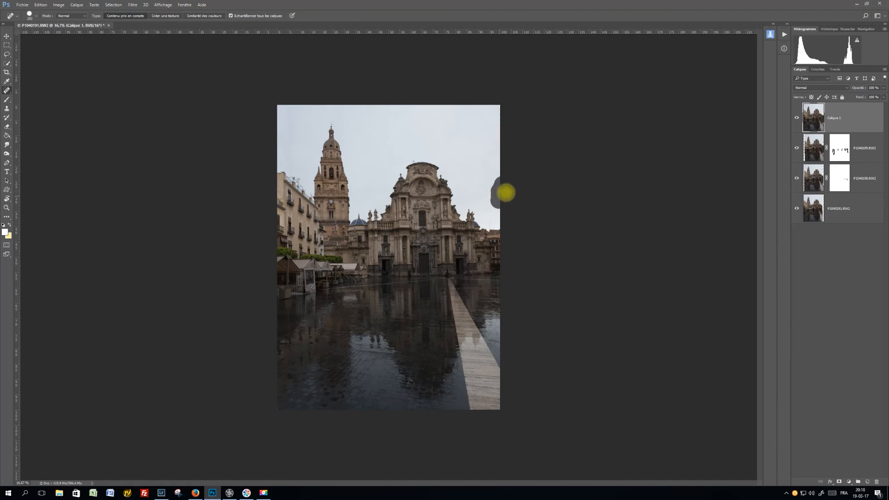
{"action": "left_click", "coordinate": [7, 109]}
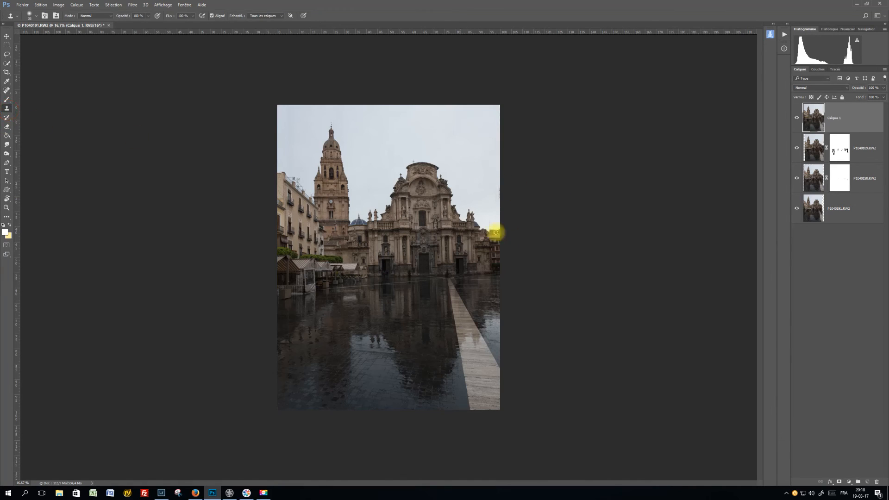
{"action": "left_click", "coordinate": [489, 193], "text": "alt"}
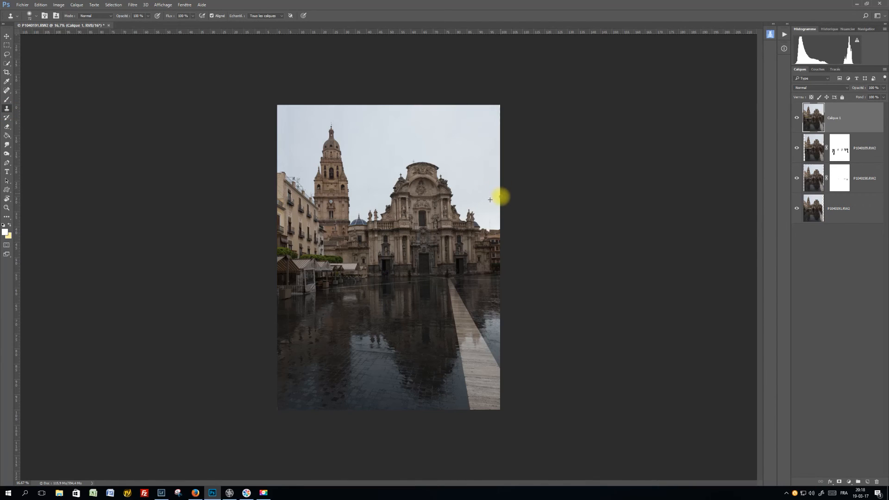